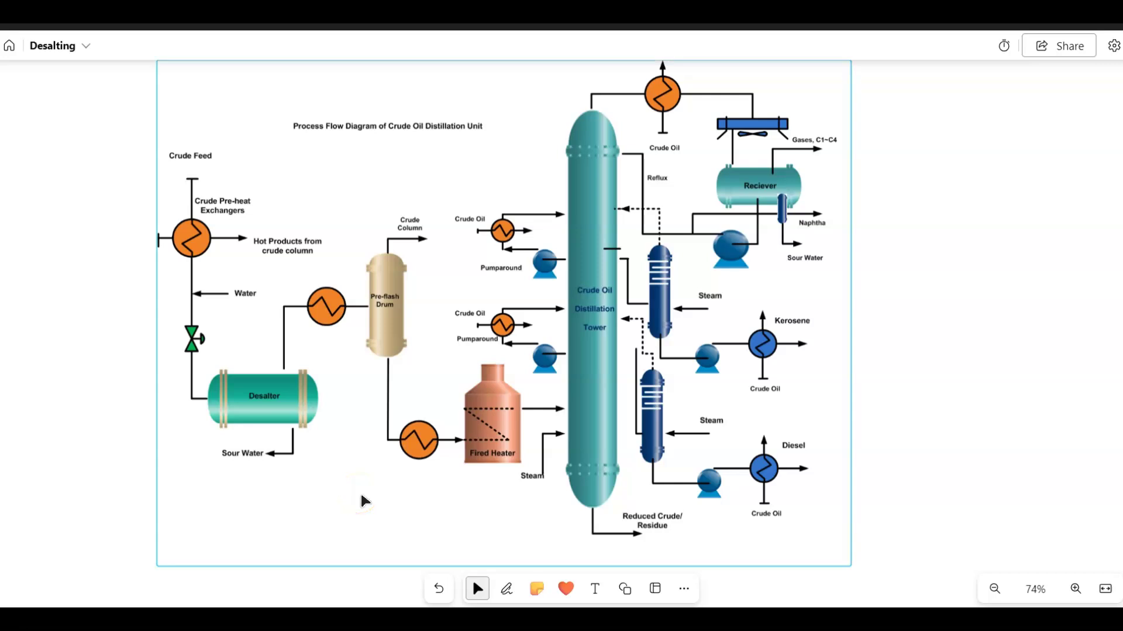
Using the pen, circle the Crude Feed label twice and mark the line entering the Fired Heater on the process flow diagram
click(142, 430)
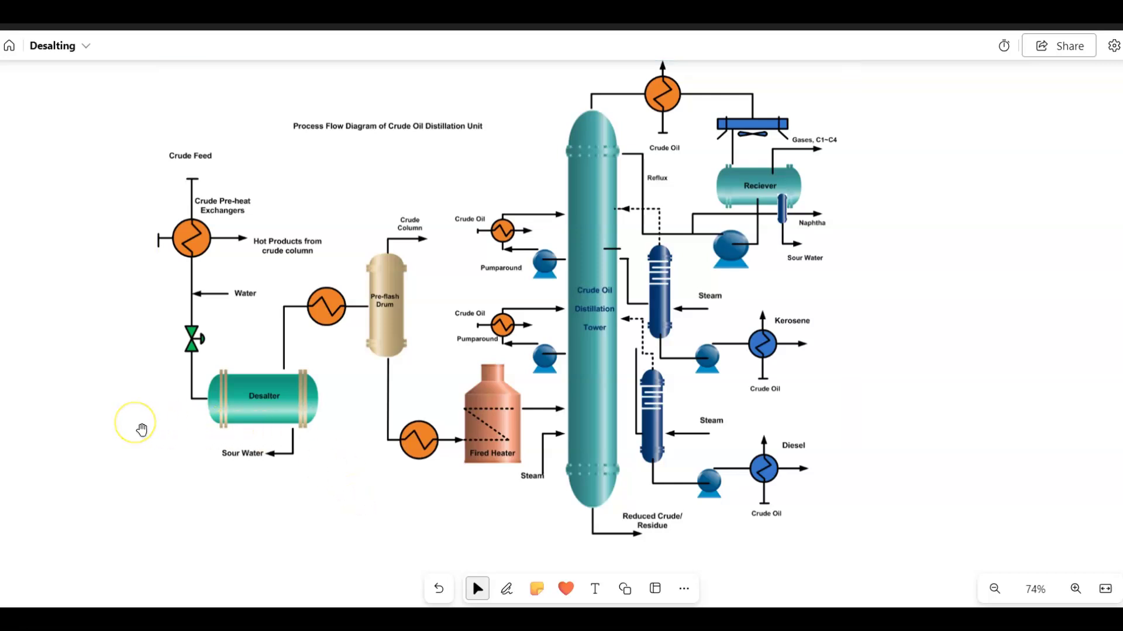
key(ctrl+alt+p)
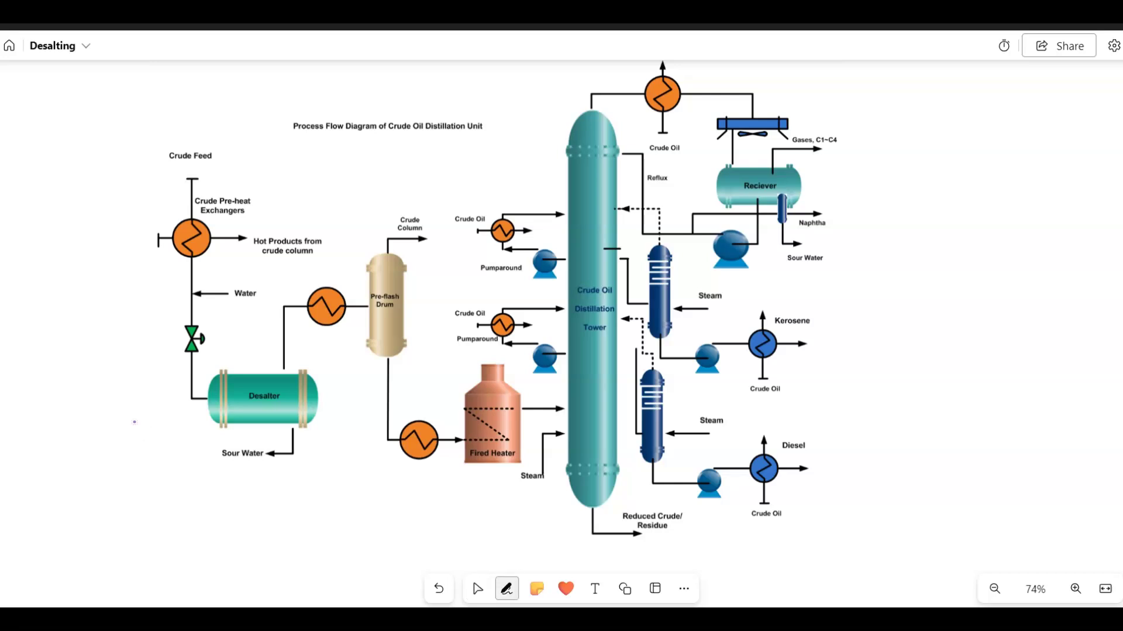
drag(451, 431, 448, 454)
mouse_move(206, 135)
mouse_down()
mouse_move(187, 134)
mouse_move(187, 167)
mouse_move(211, 135)
mouse_up()
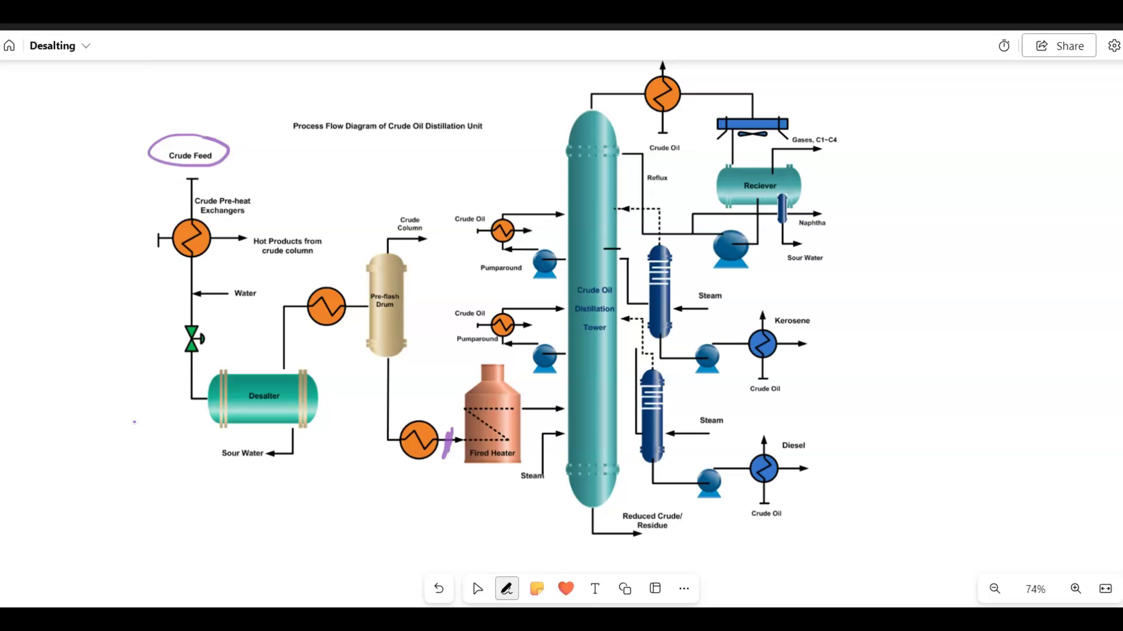
mouse_move(206, 136)
mouse_down()
mouse_move(177, 136)
mouse_move(173, 166)
mouse_move(233, 144)
mouse_up()
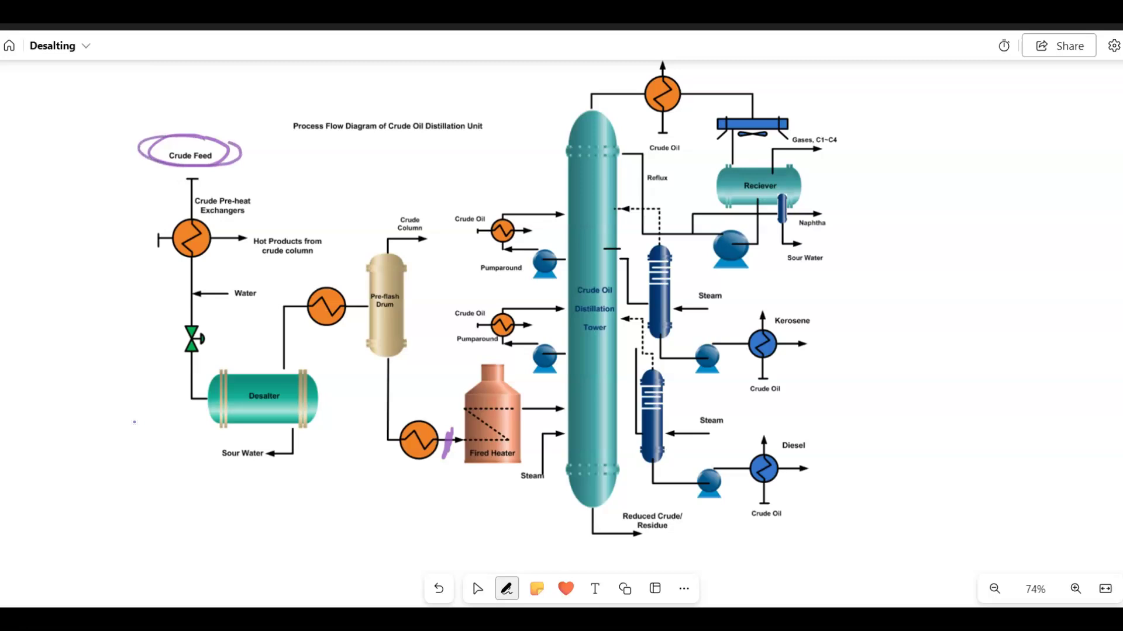
Underline the Crude Pre-heat Exchangers and Desalter labels in purple, and leave pen mode
mouse_move(219, 219)
mouse_down()
mouse_move(241, 219)
mouse_move(224, 223)
mouse_up()
mouse_move(255, 408)
mouse_down()
mouse_move(278, 407)
mouse_move(256, 411)
mouse_up()
key(Escape)
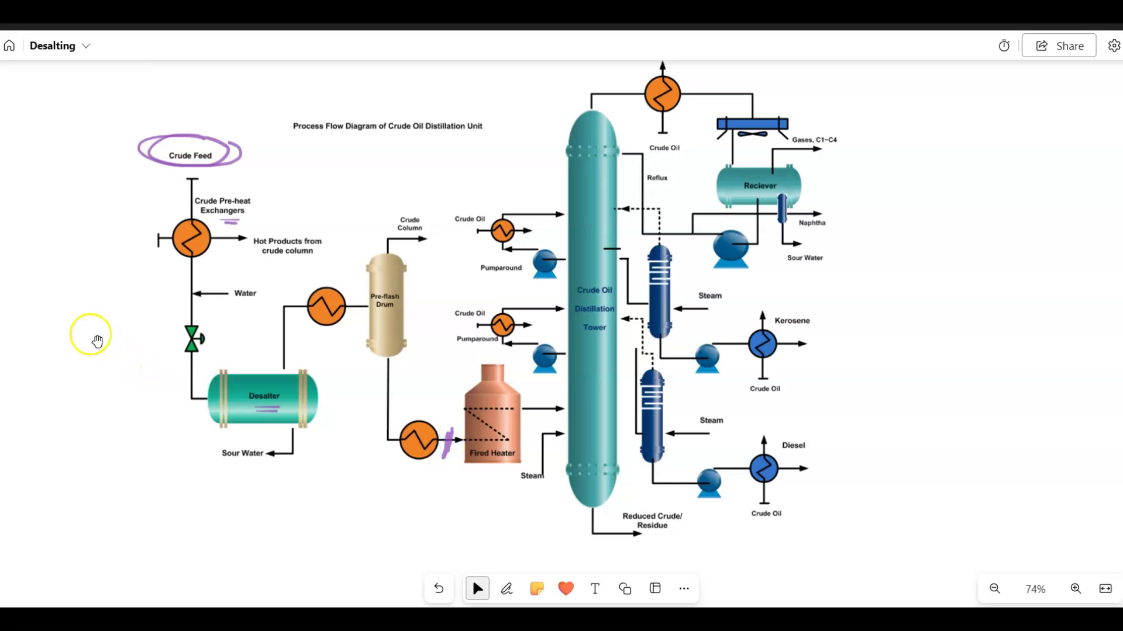
Draw a pen arrow pointing to Crude Feed, and circle the Raw Crude and Water streams on the simulation flowsheet picture
drag(60, 311, 501, 349)
drag(359, 388, 654, 450)
drag(406, 433, 477, 449)
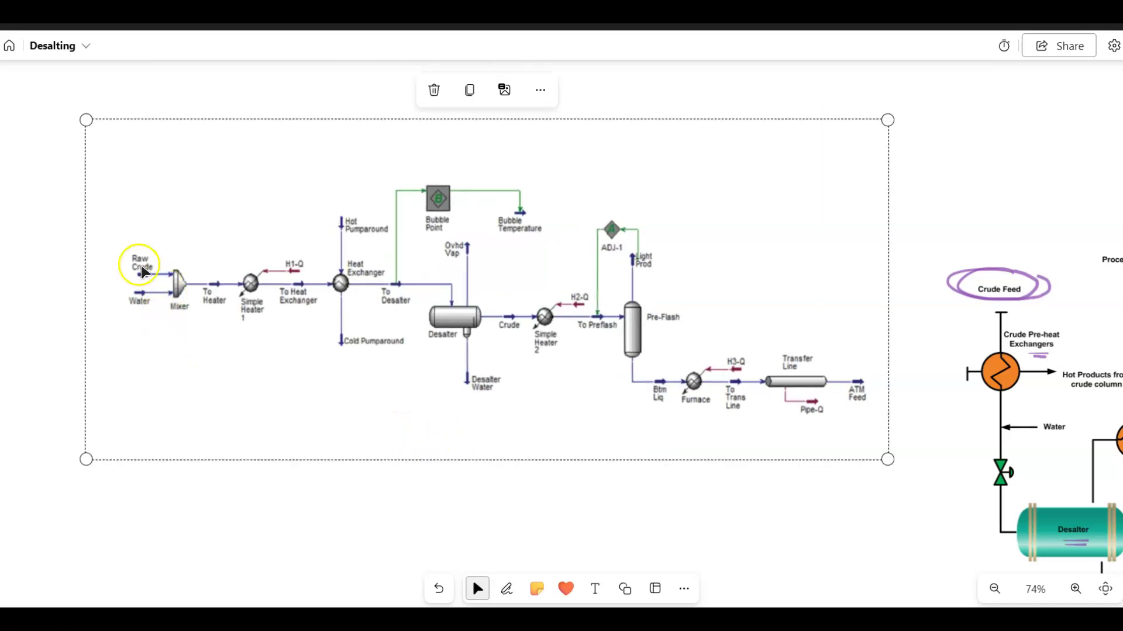
click(52, 368)
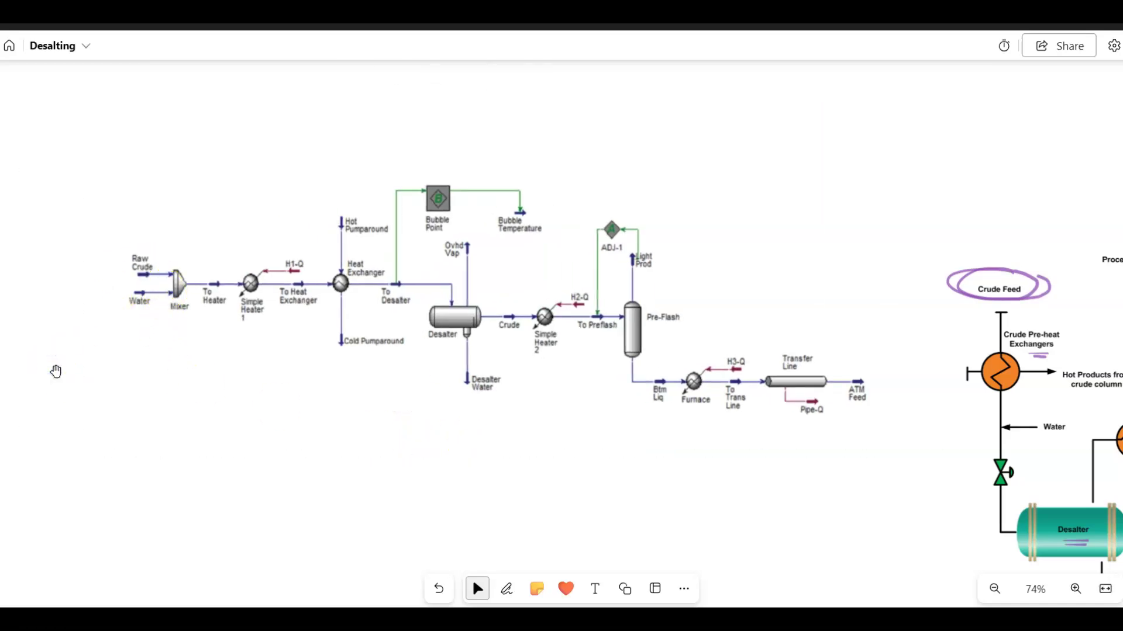
key(ctrl+alt+d)
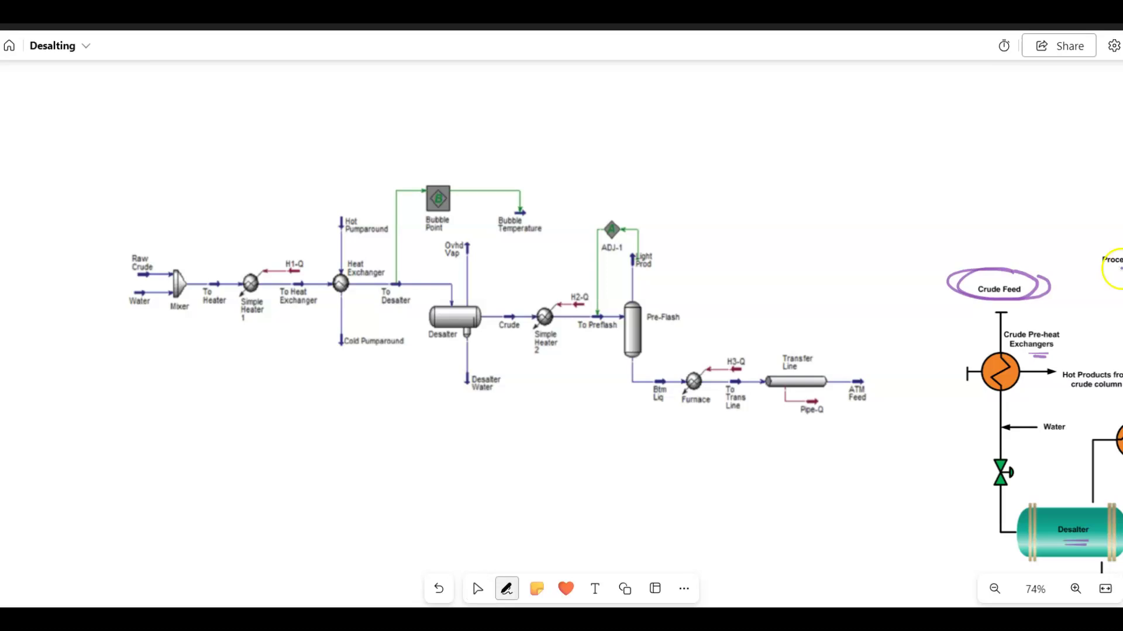
mouse_move(955, 233)
mouse_down()
mouse_move(973, 247)
mouse_move(937, 254)
mouse_up()
mouse_move(133, 248)
mouse_down()
mouse_move(136, 277)
mouse_move(132, 246)
mouse_up()
mouse_move(144, 288)
mouse_down()
mouse_move(129, 314)
mouse_move(154, 293)
mouse_up()
drag(151, 211, 156, 234)
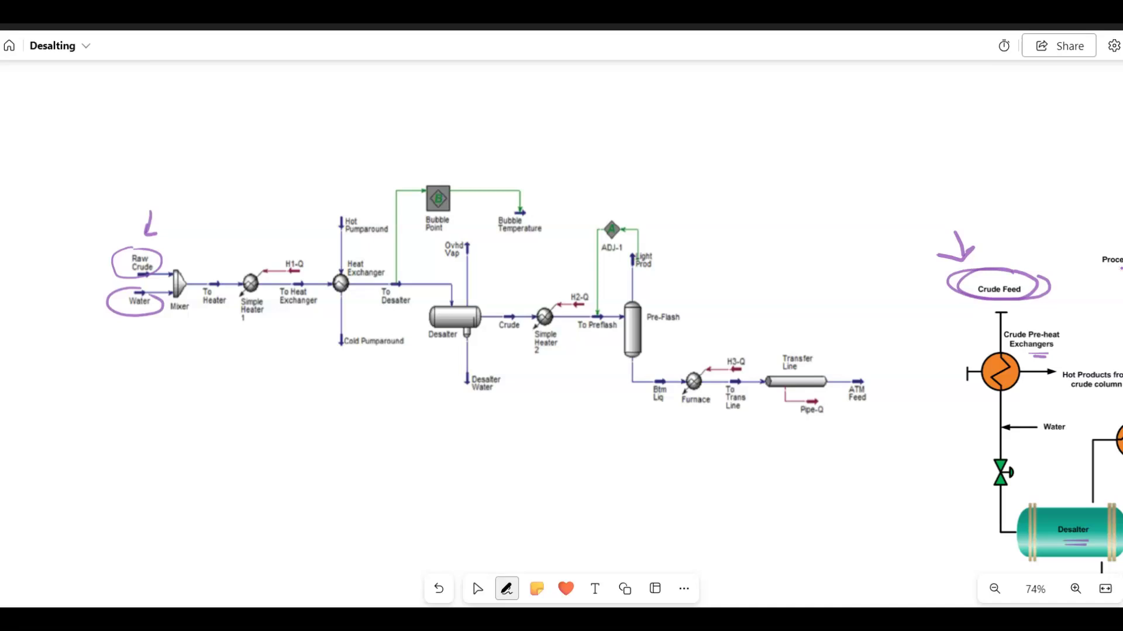
Handwrite an underlined "ER" below the Water stream with an arrow pointing to it
mouse_move(115, 336)
mouse_down()
mouse_move(141, 325)
mouse_move(98, 362)
mouse_move(116, 366)
mouse_up()
mouse_move(102, 358)
mouse_down()
mouse_move(132, 350)
mouse_move(135, 363)
mouse_up()
drag(110, 369, 121, 369)
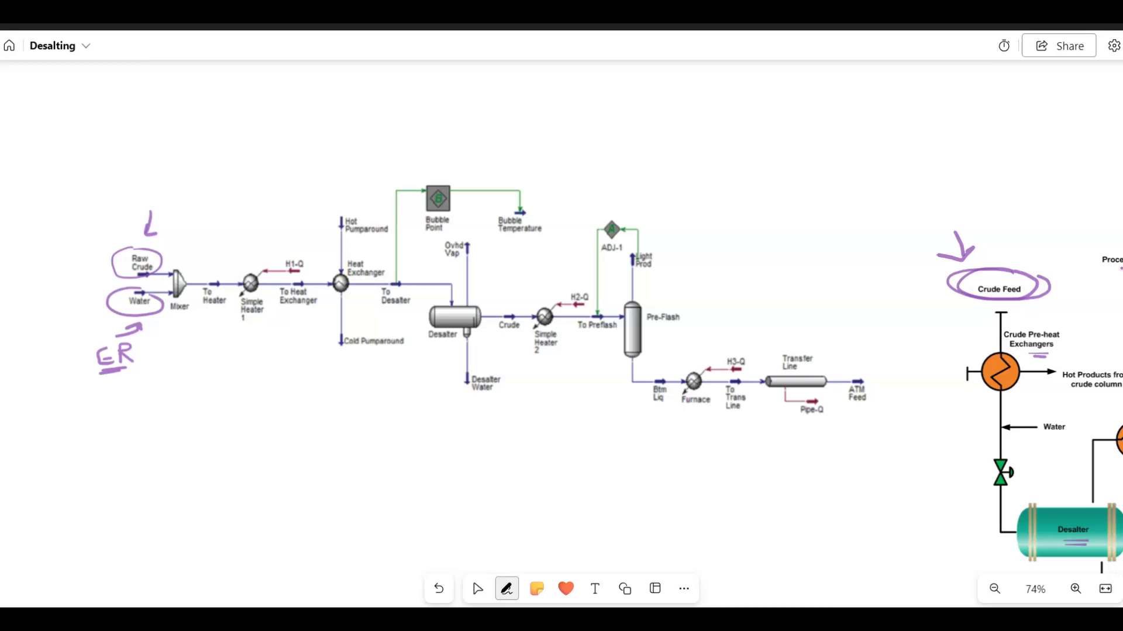
Add a handwritten note with an arrow at the stream after the Mixer, and double-underline Simple Heater 1
mouse_move(203, 259)
mouse_down()
mouse_move(202, 275)
mouse_move(212, 268)
mouse_move(201, 249)
mouse_move(216, 242)
mouse_up()
drag(214, 240, 224, 238)
drag(233, 333, 275, 332)
drag(235, 339, 275, 337)
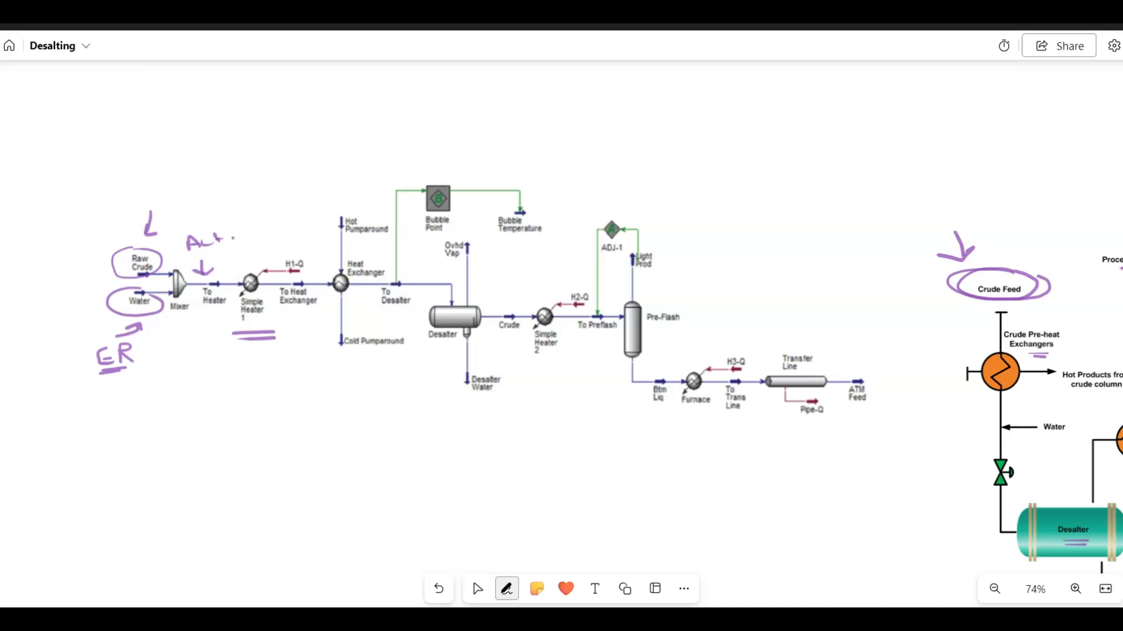
Annotate the underlined Desalter with "need heat" and an arrow, and point arrows at Simple Heater 1 and the Heat Exchanger
drag(440, 352, 484, 358)
mouse_move(394, 383)
mouse_down()
mouse_move(440, 367)
mouse_move(448, 376)
mouse_up()
drag(377, 411, 393, 408)
mouse_move(397, 408)
mouse_down()
mouse_move(423, 412)
mouse_move(440, 398)
mouse_move(429, 431)
mouse_move(448, 431)
mouse_move(460, 414)
mouse_up()
drag(449, 425, 466, 420)
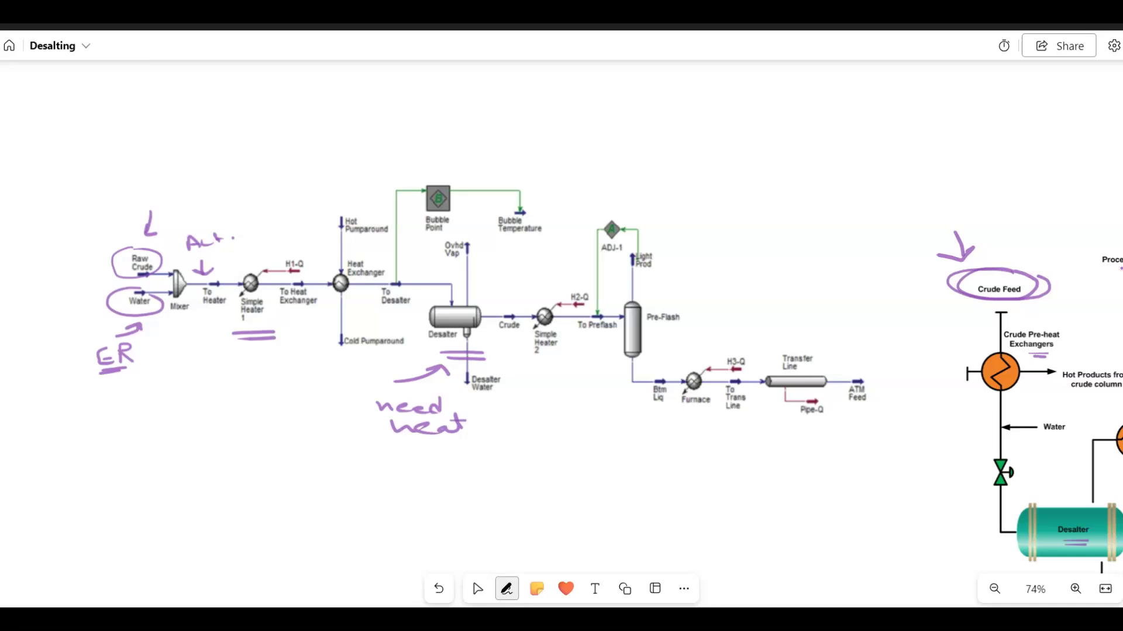
mouse_move(248, 238)
mouse_down()
mouse_move(249, 266)
mouse_move(331, 257)
mouse_up()
key(Escape)
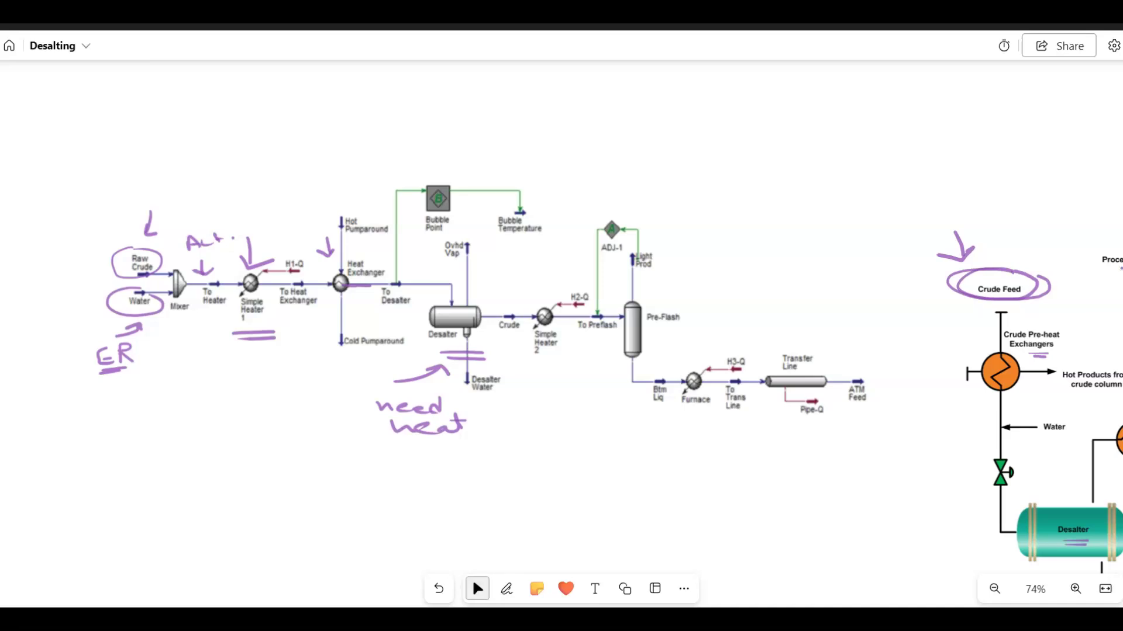
Examine the full crude distillation process flow diagram and compare it with the annotated simulation flowsheet beside it
click(744, 269)
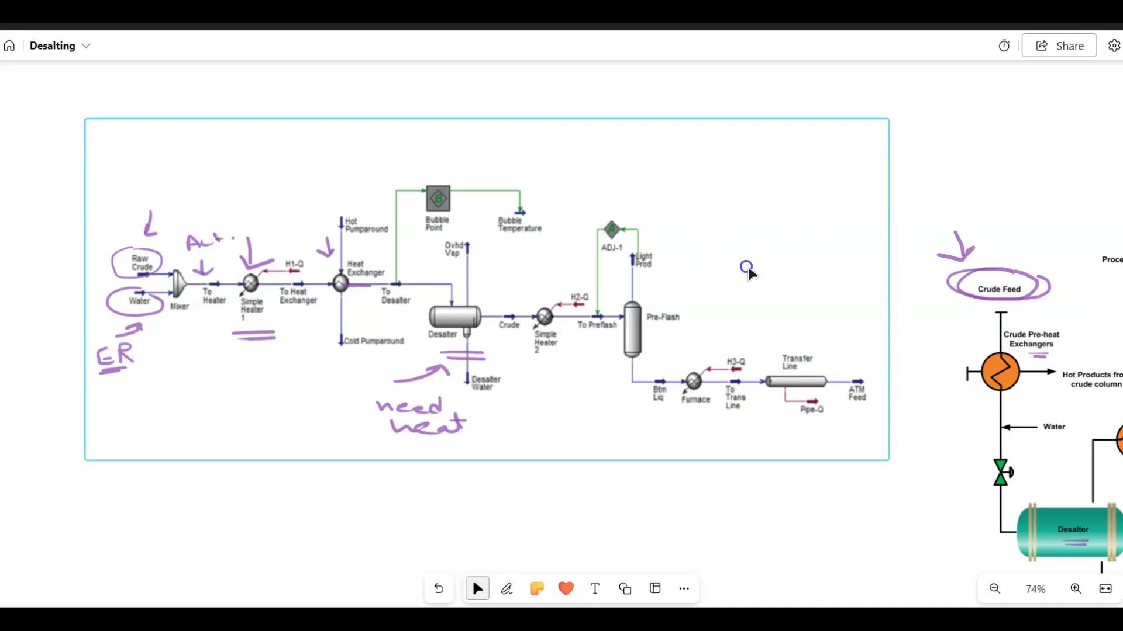
drag(744, 269, 605, 252)
drag(865, 439, 369, 311)
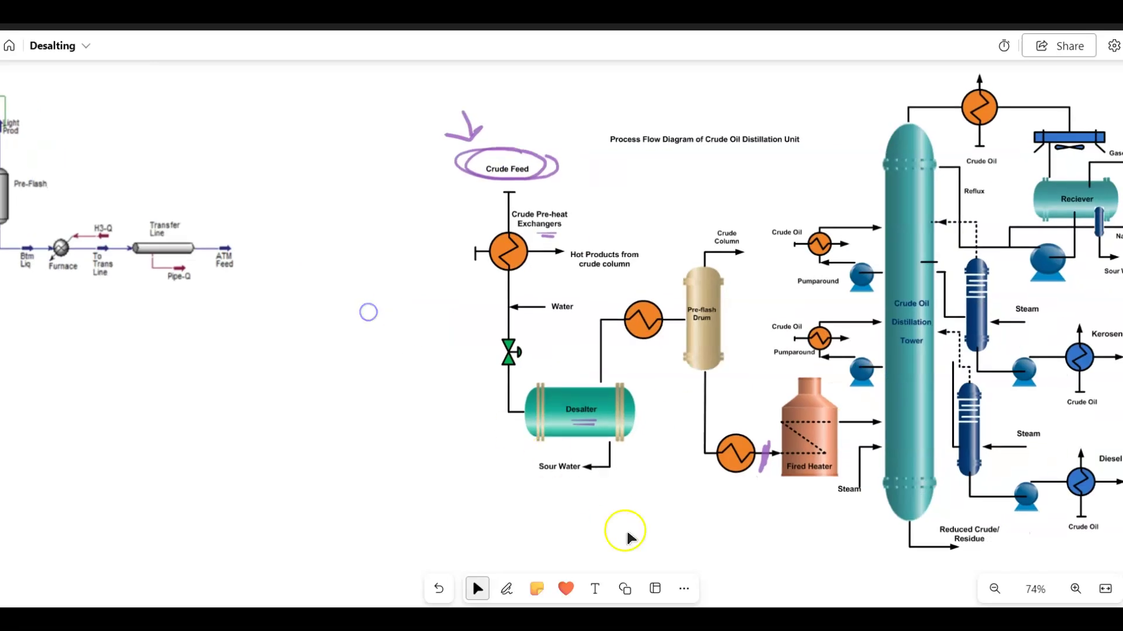
drag(637, 474, 439, 490)
click(998, 408)
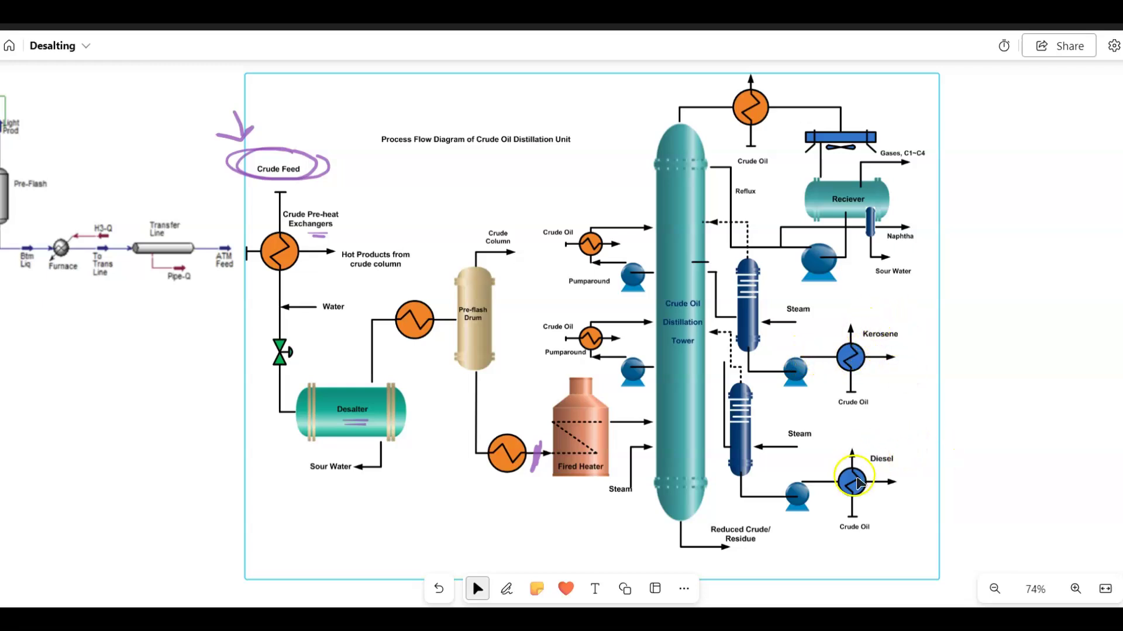
drag(185, 380, 524, 423)
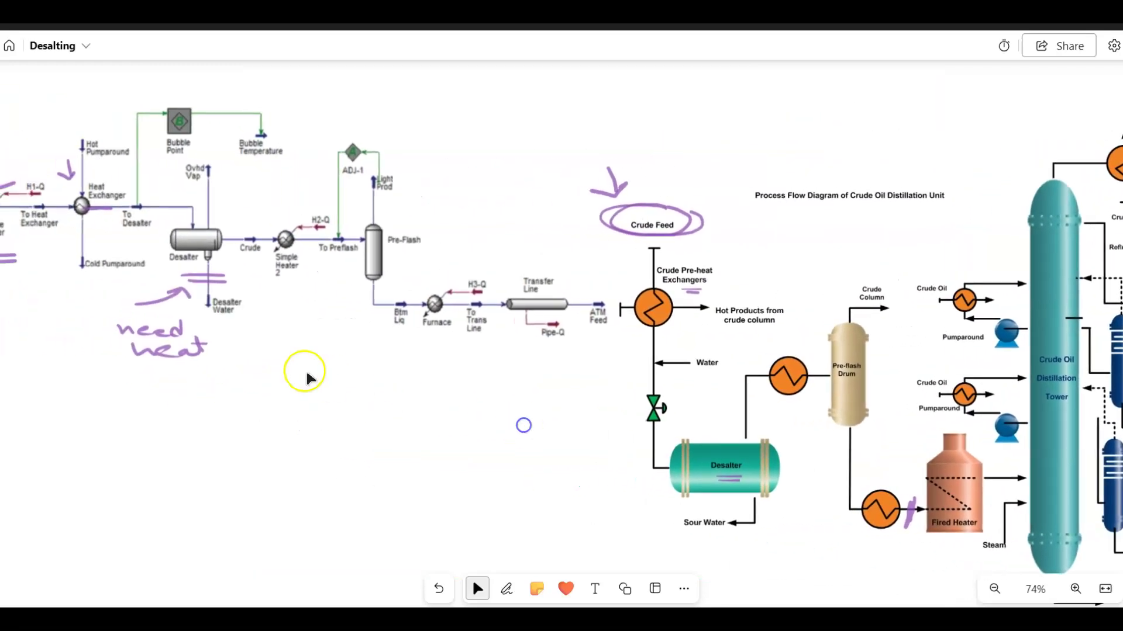
drag(455, 432, 561, 439)
click(276, 467)
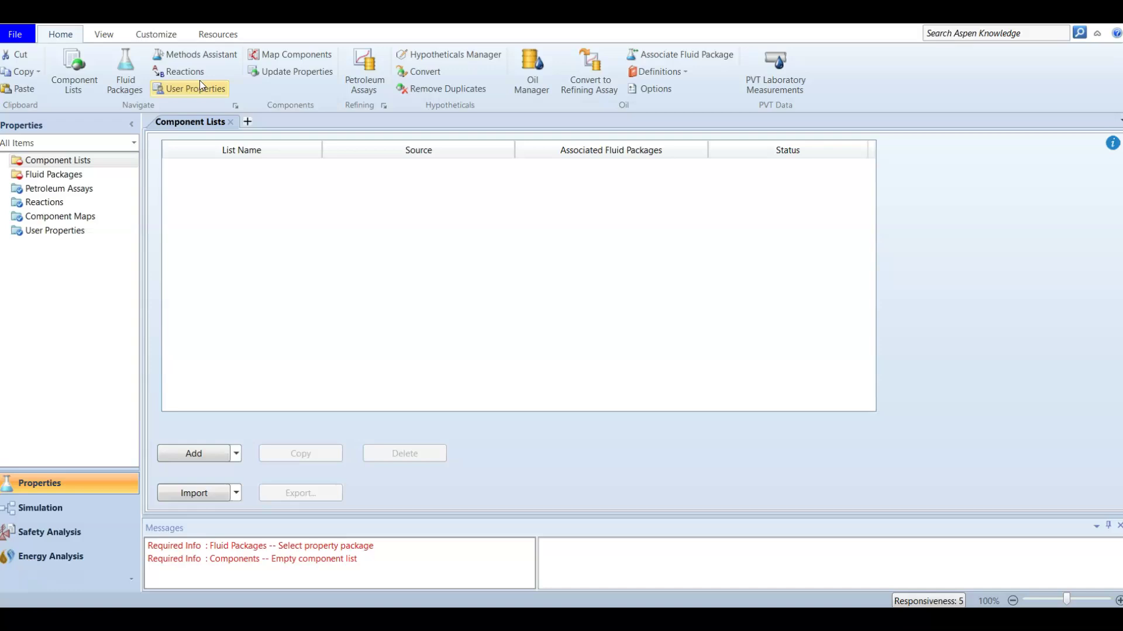
In Aspen HYSYS, start a new petroleum assay import from file and add the Crude06 file in AspenTech format
click(315, 188)
click(115, 183)
click(85, 190)
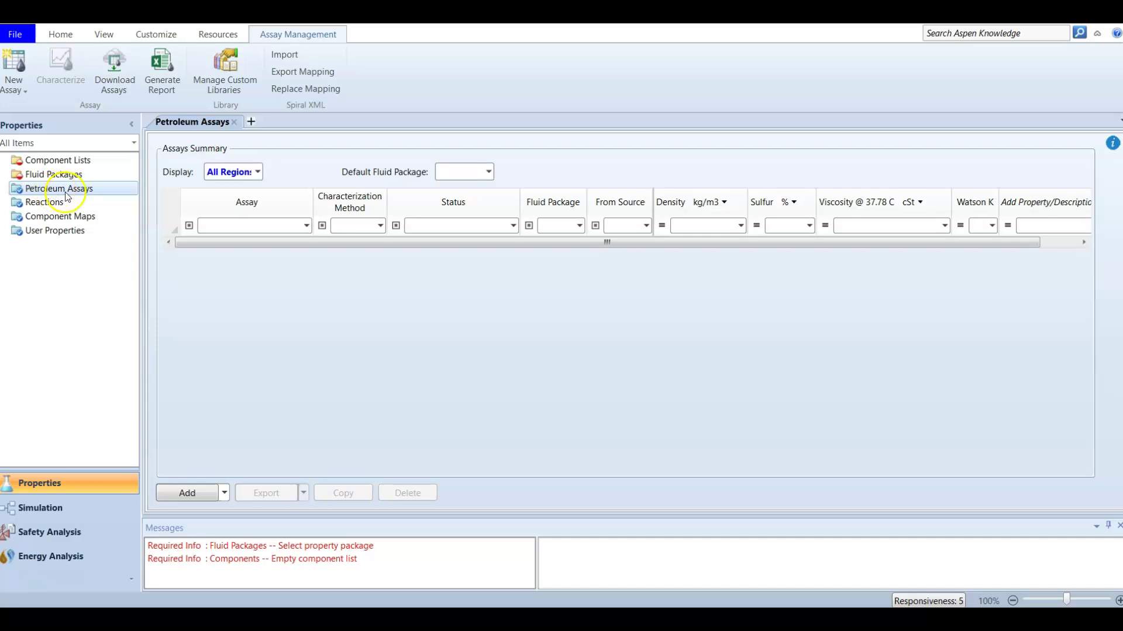
click(17, 93)
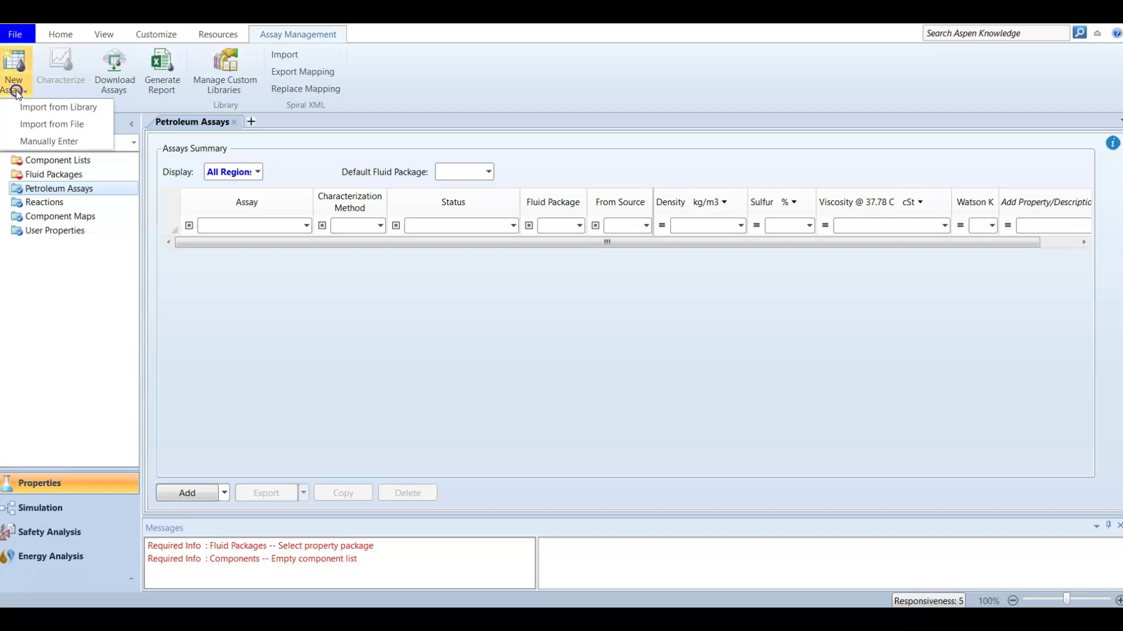
click(69, 125)
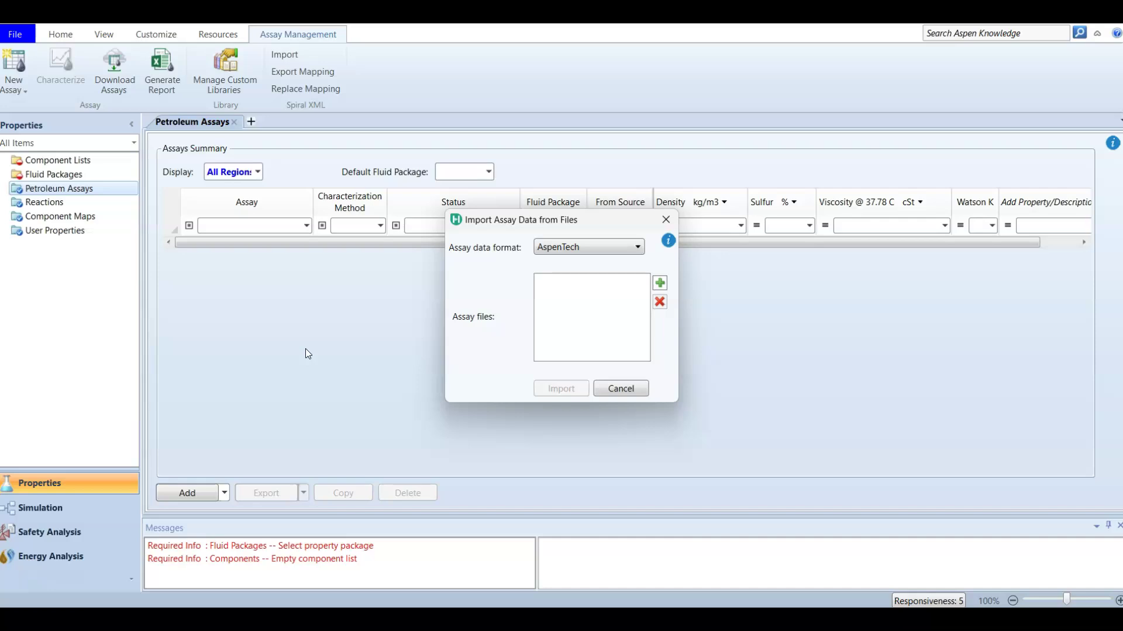
double_click(22, 566)
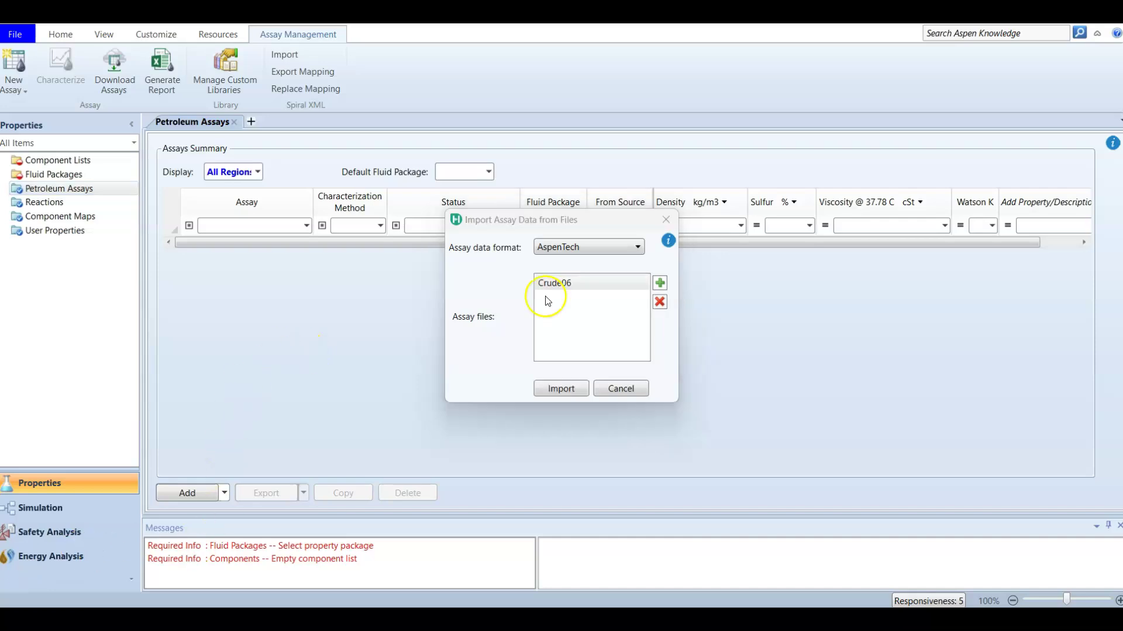
Import the Crude06 assay using the Assay Components Celsius to 850C component list, and dismiss the import status
click(565, 394)
click(653, 332)
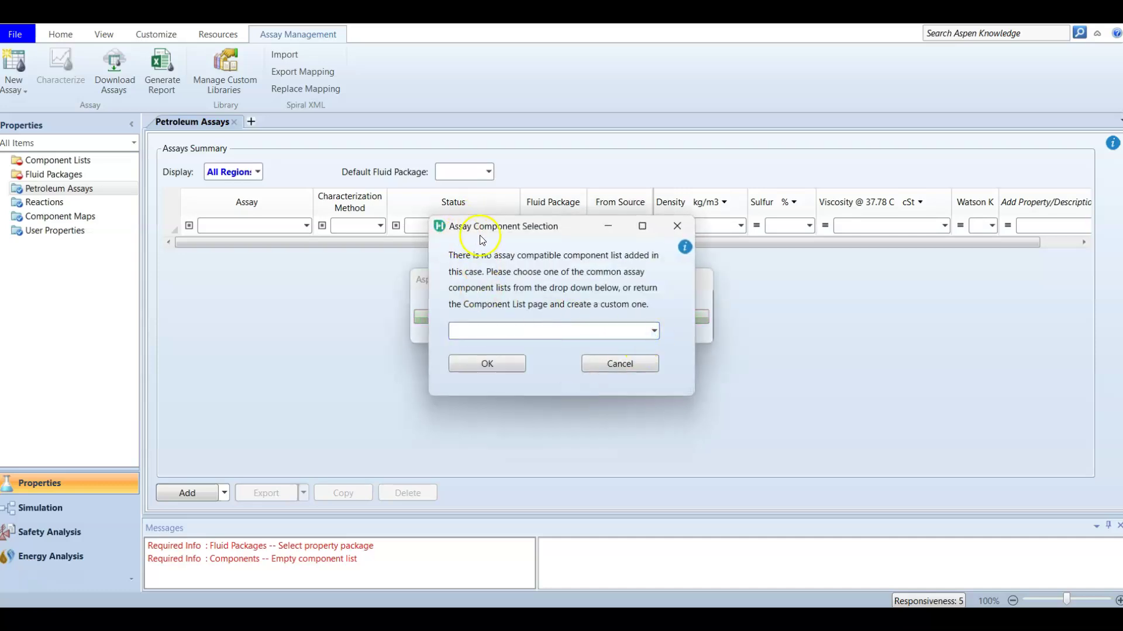
click(654, 332)
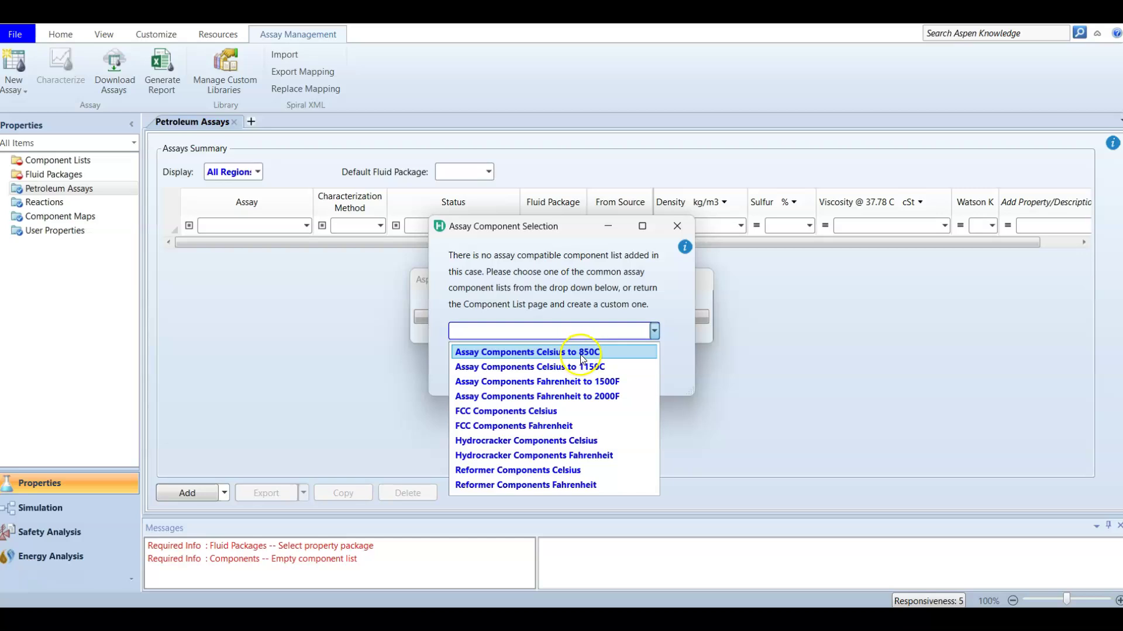
click(589, 353)
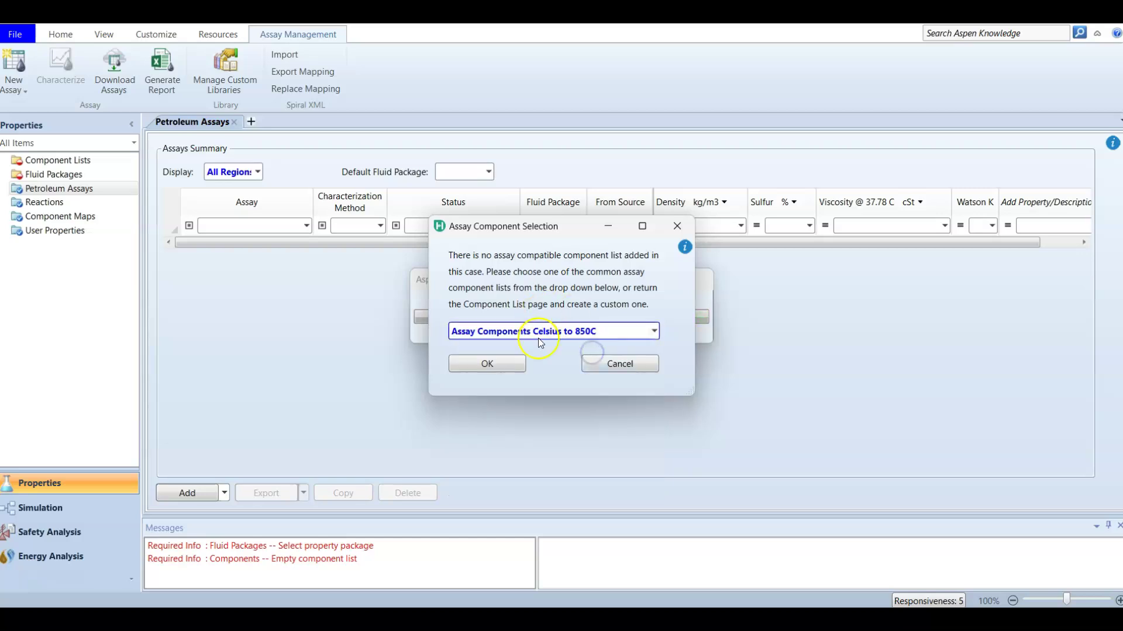
click(501, 364)
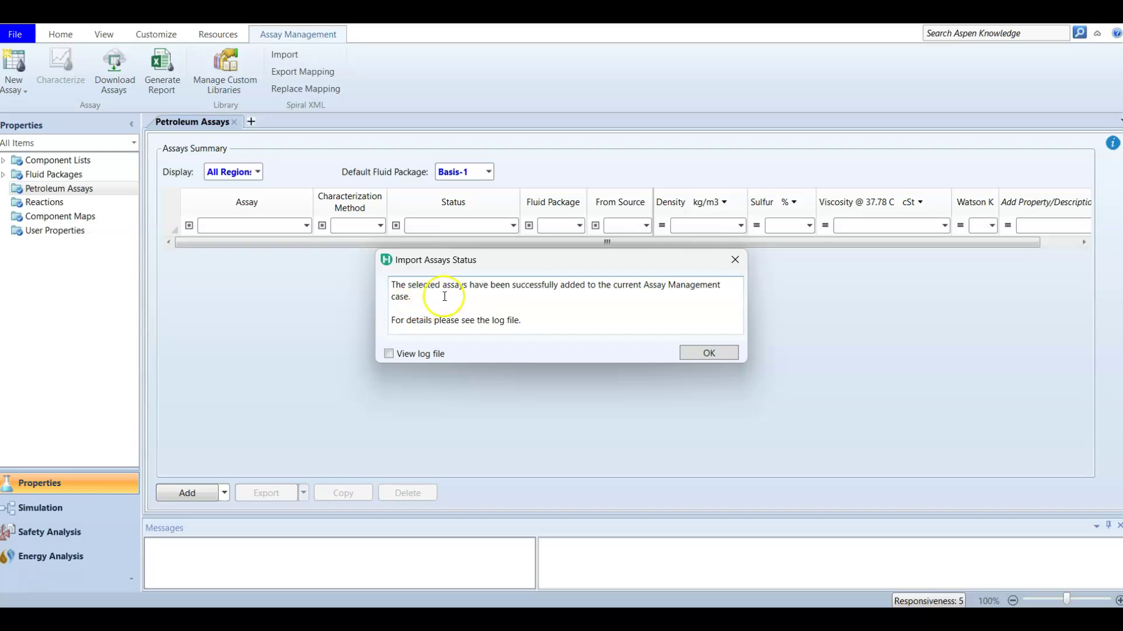
click(704, 353)
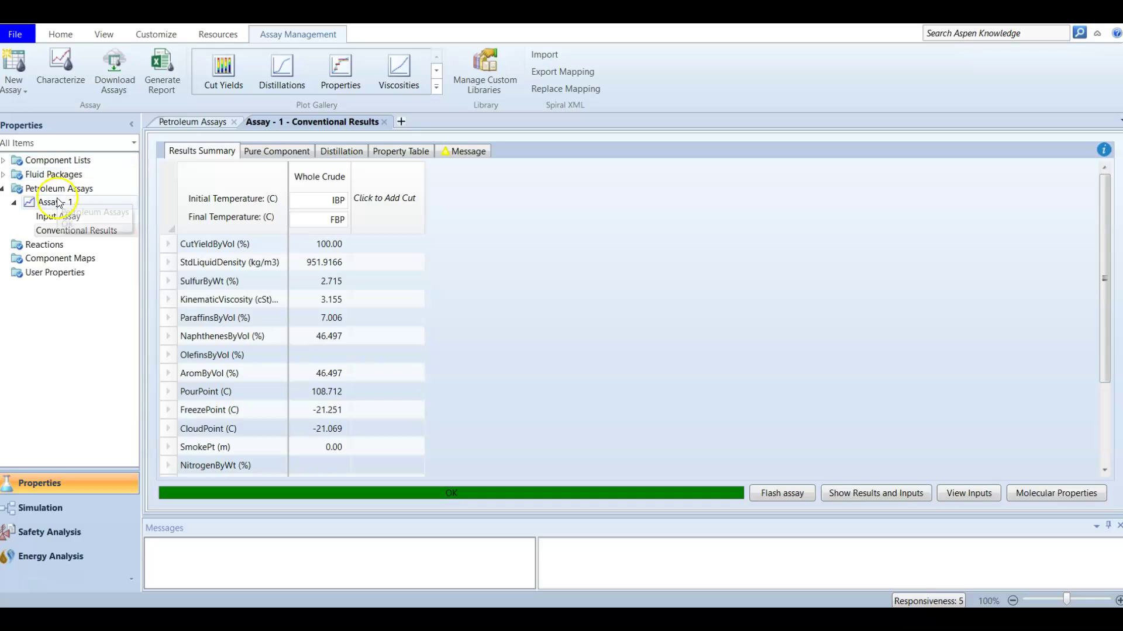
Enter the simulation environment, move the model palette off the navigation pane, and place a material stream on the flowsheet
click(74, 218)
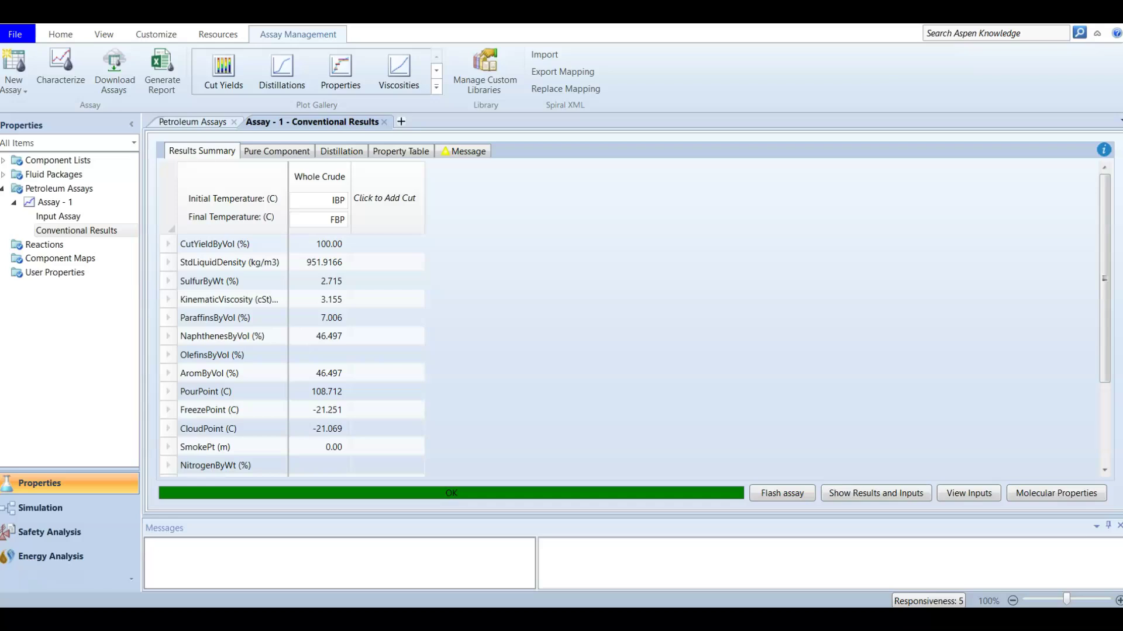
click(61, 509)
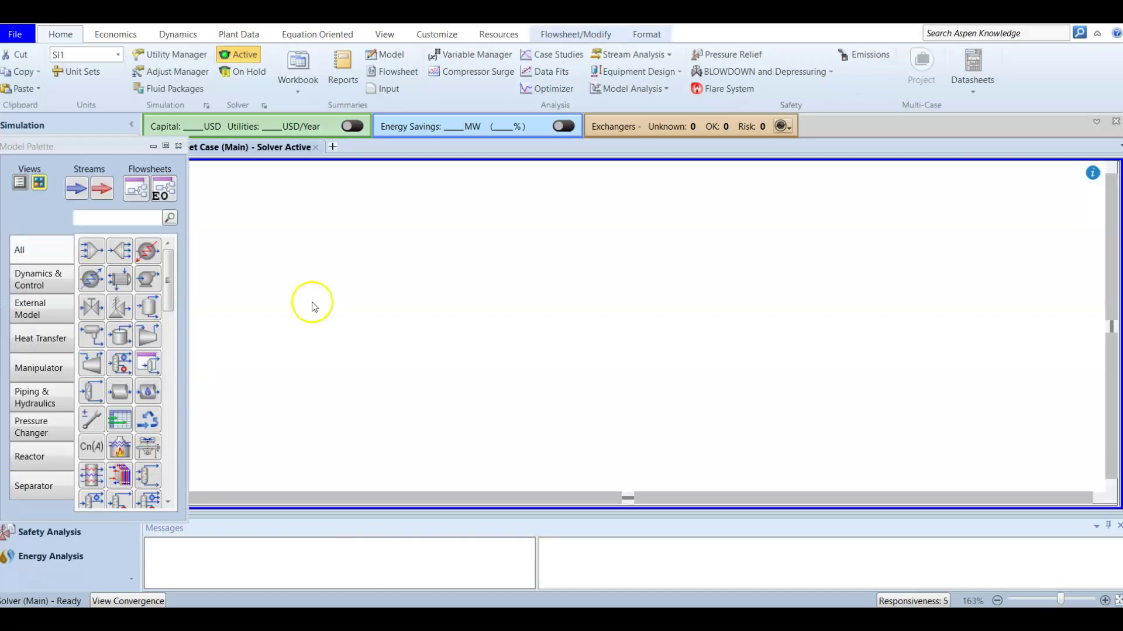
drag(96, 149, 978, 129)
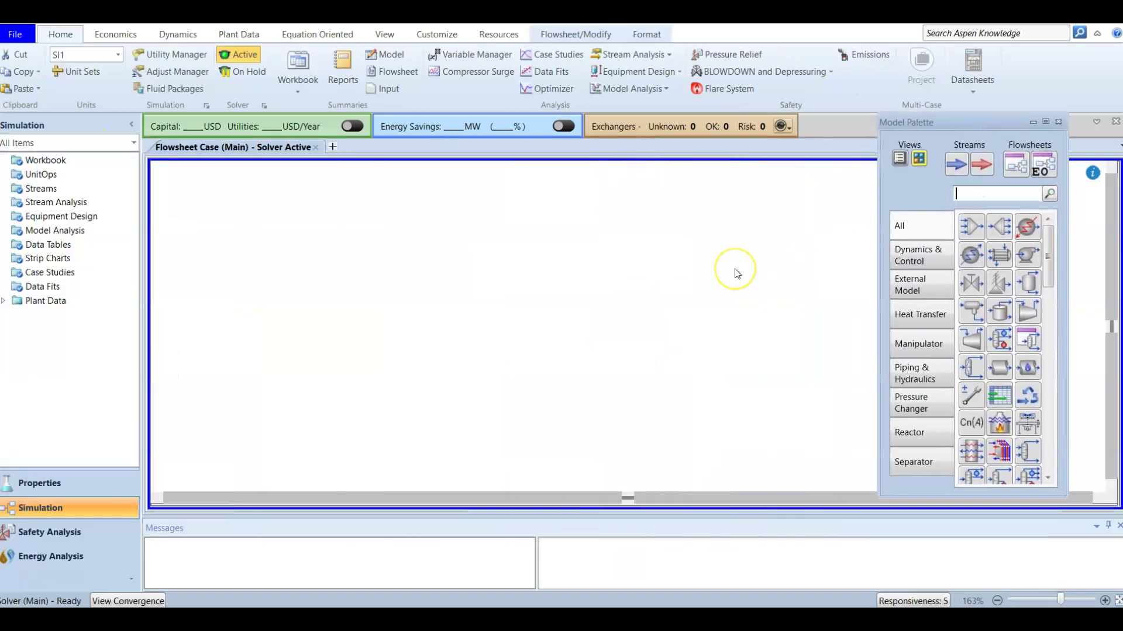
click(962, 163)
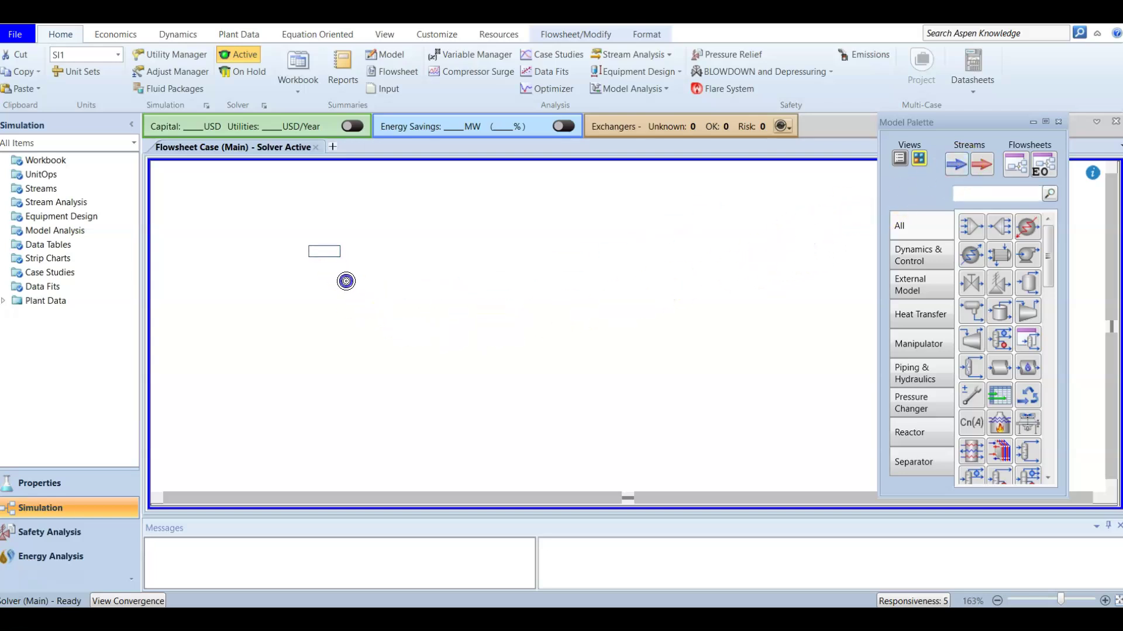
click(346, 281)
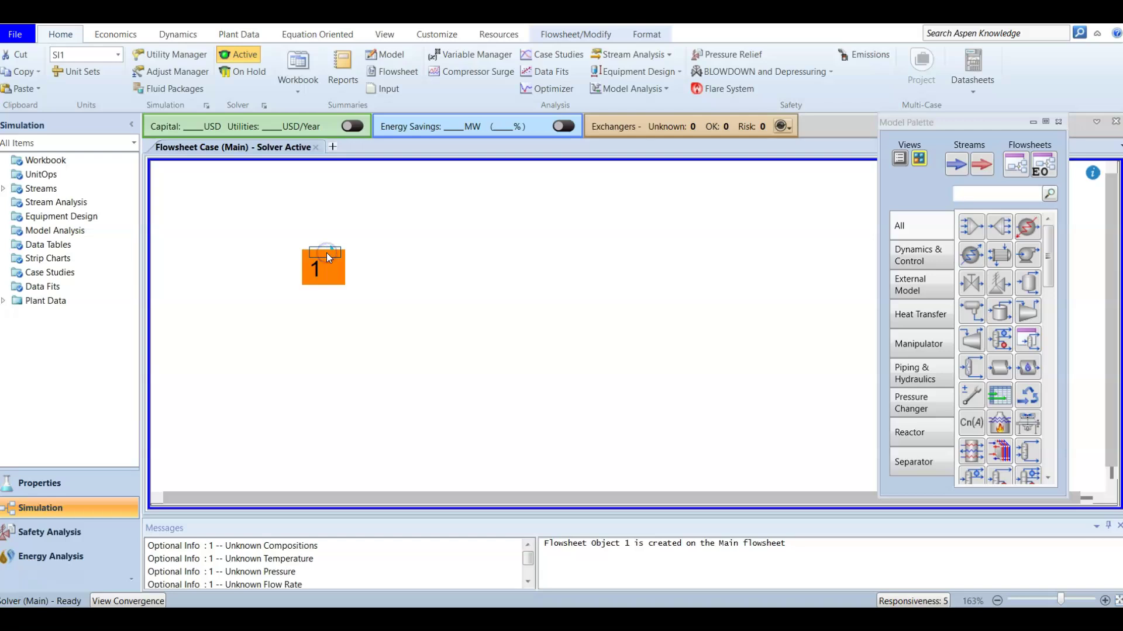
Rename the new material stream as "Raw crude"
double_click(327, 253)
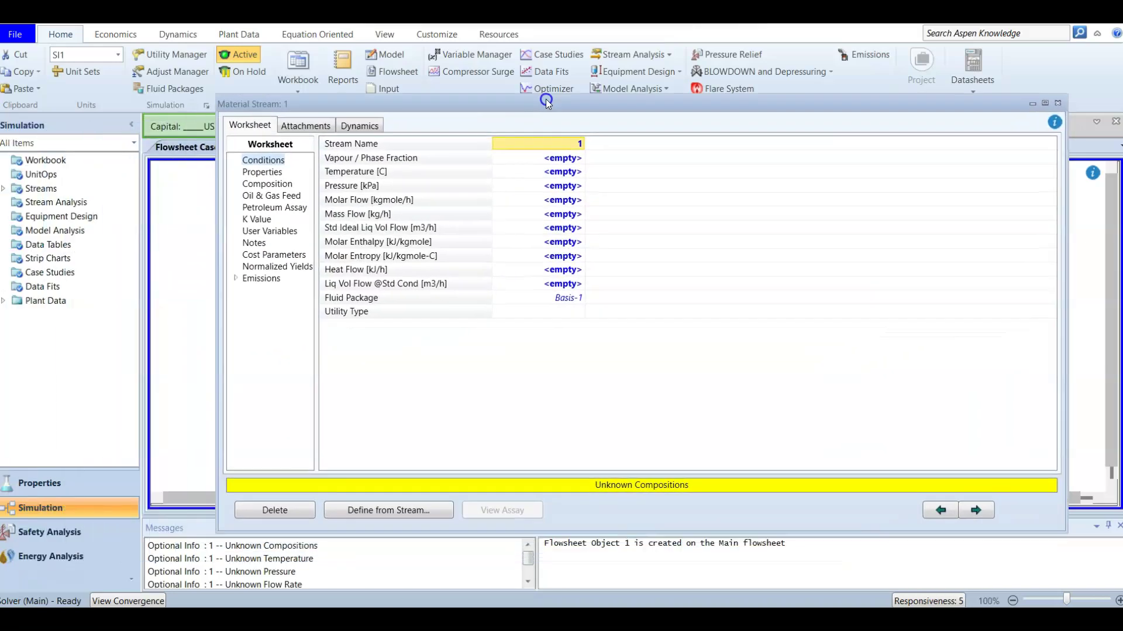
text(R)
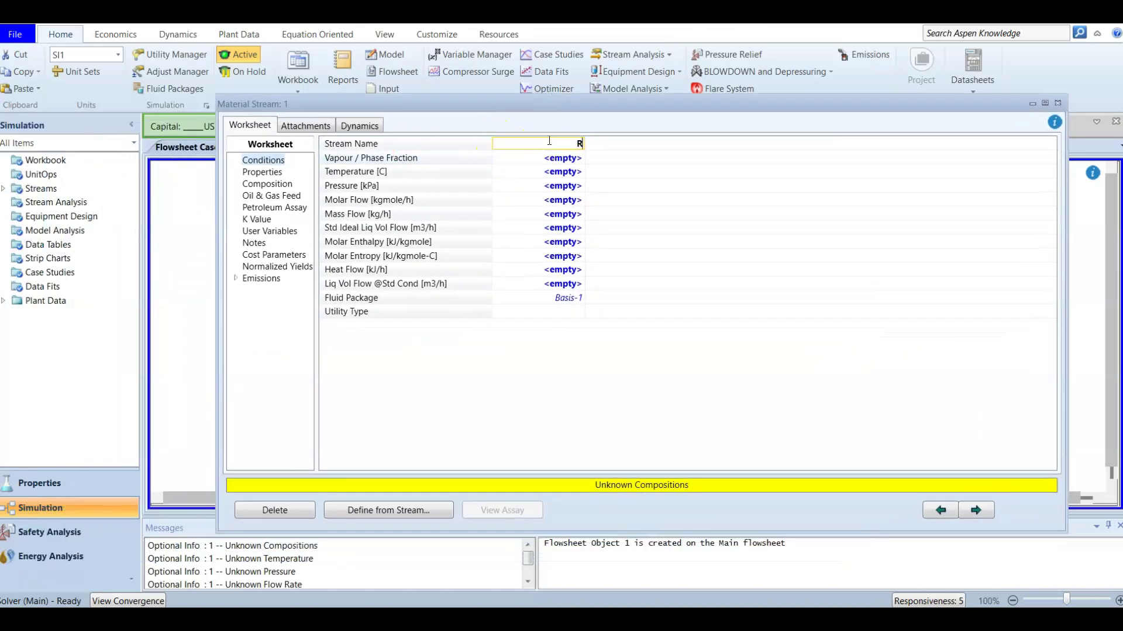
text(aw crude)
key(Return)
key(Down)
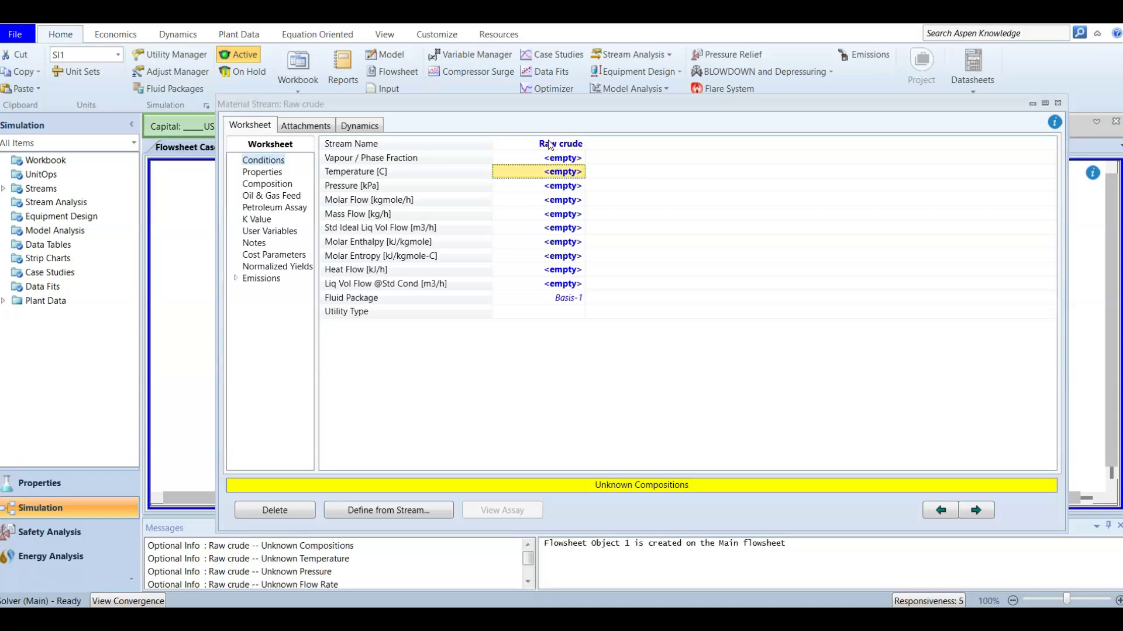
Set the Raw crude stream's temperature to 15 C, pressure to 1000 kPa and mass flow to 6e5 kg/h
text(15)
key(Return)
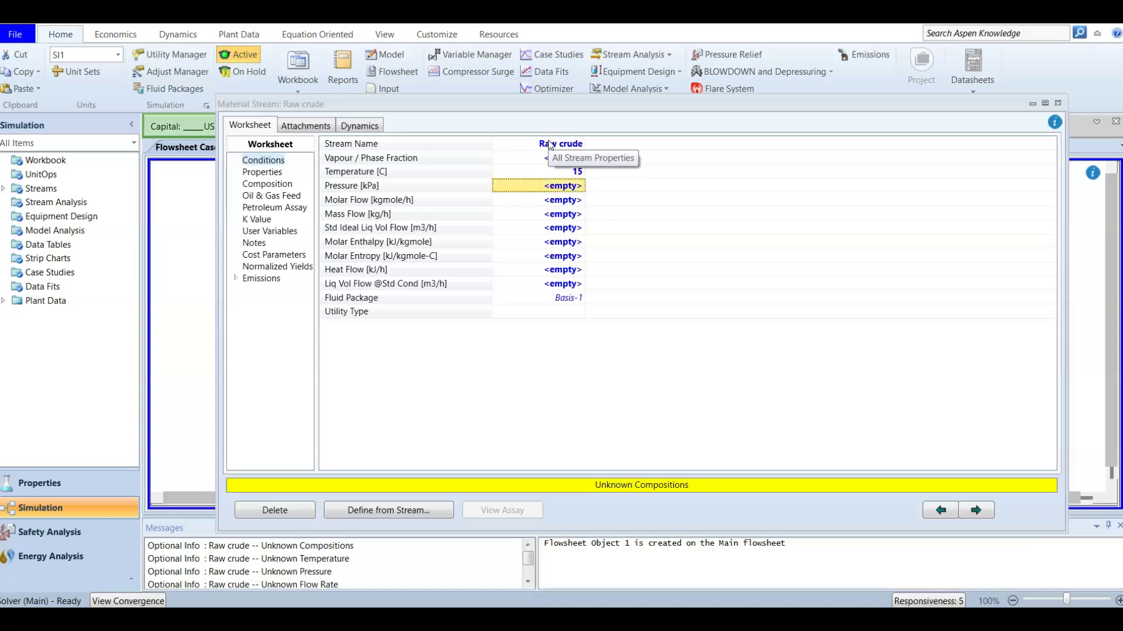
text(1000)
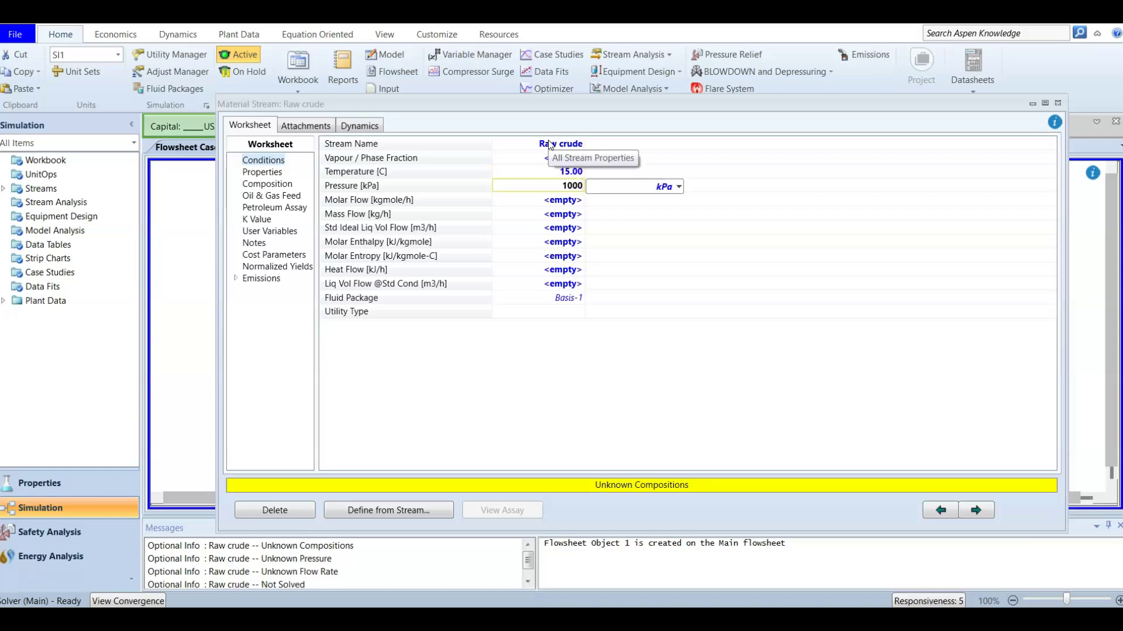
key(Return)
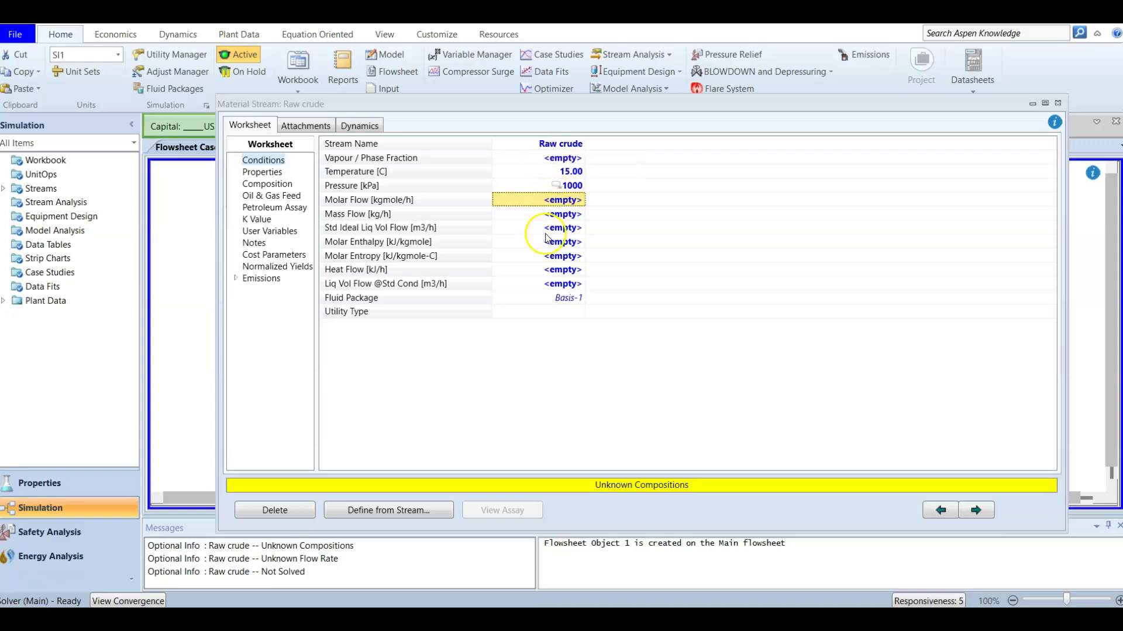
click(544, 216)
text(6)
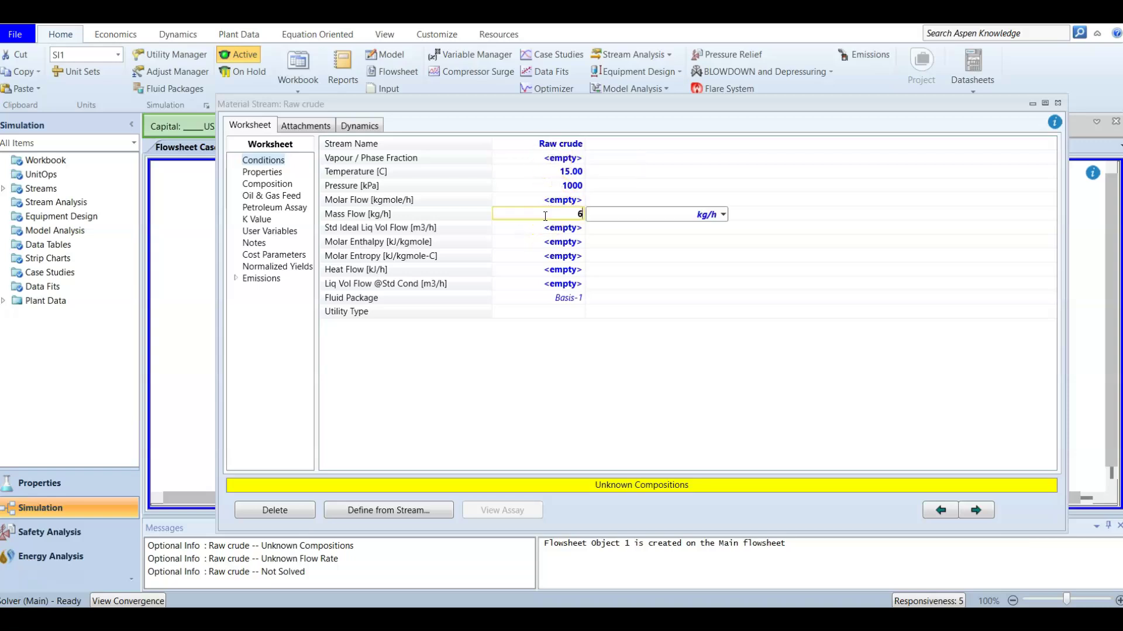
text(e5)
key(Return)
mouse_move(545, 220)
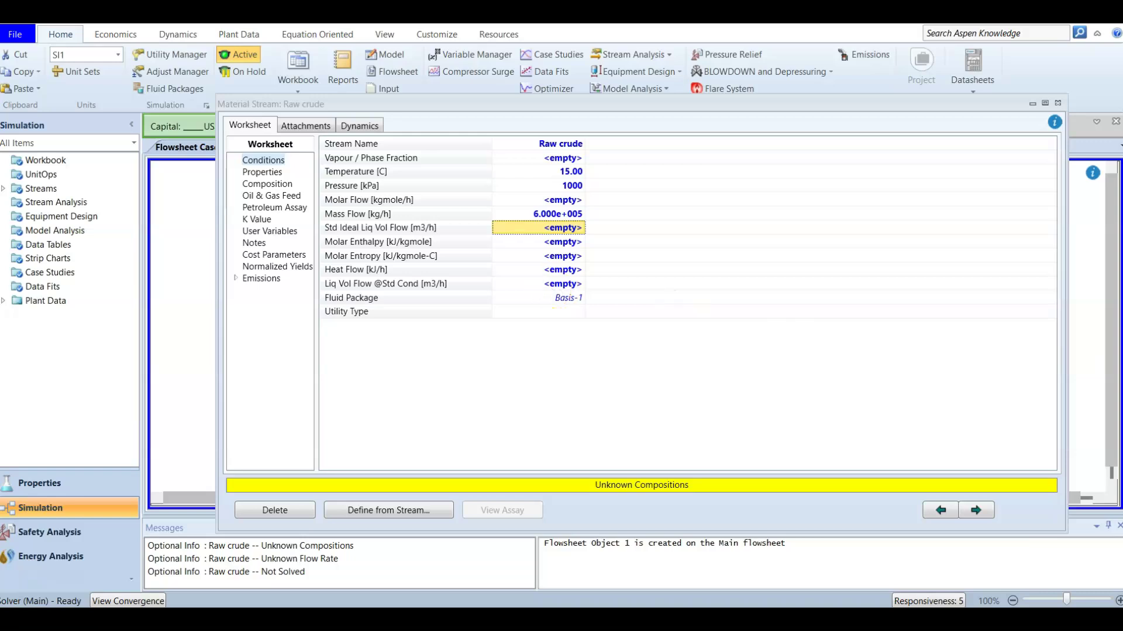
click(266, 184)
click(264, 161)
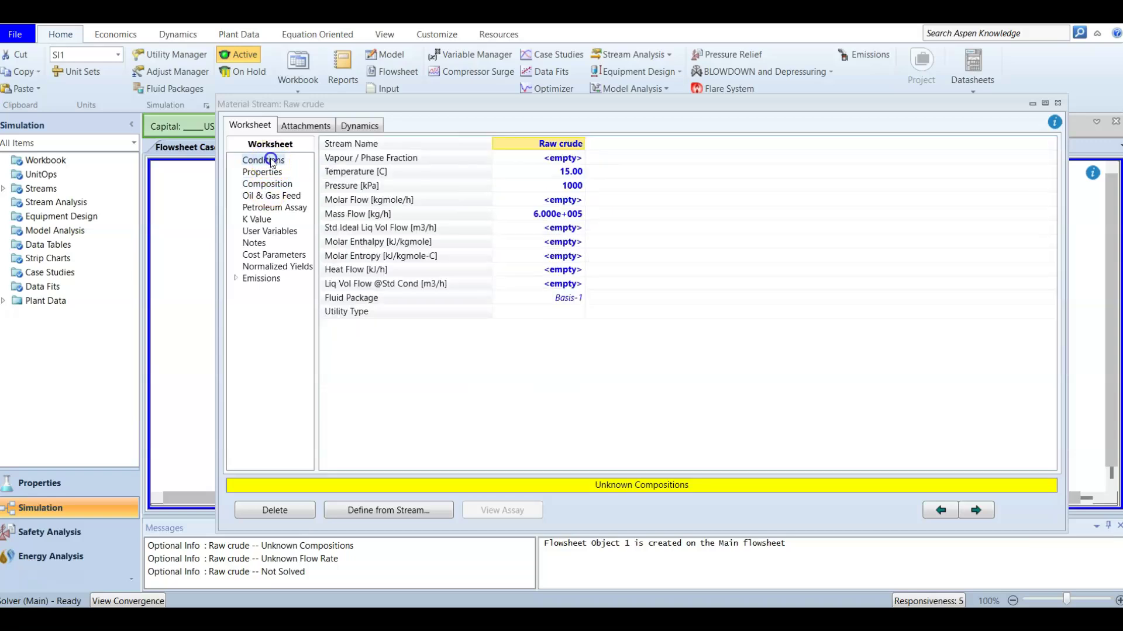
click(389, 511)
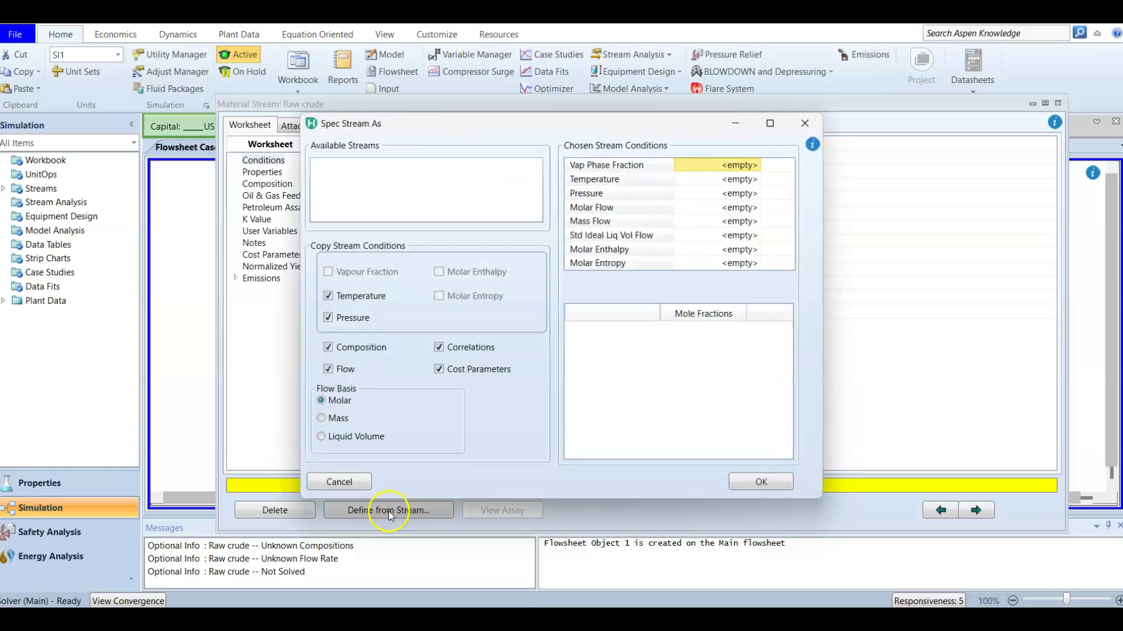
click(328, 296)
click(329, 317)
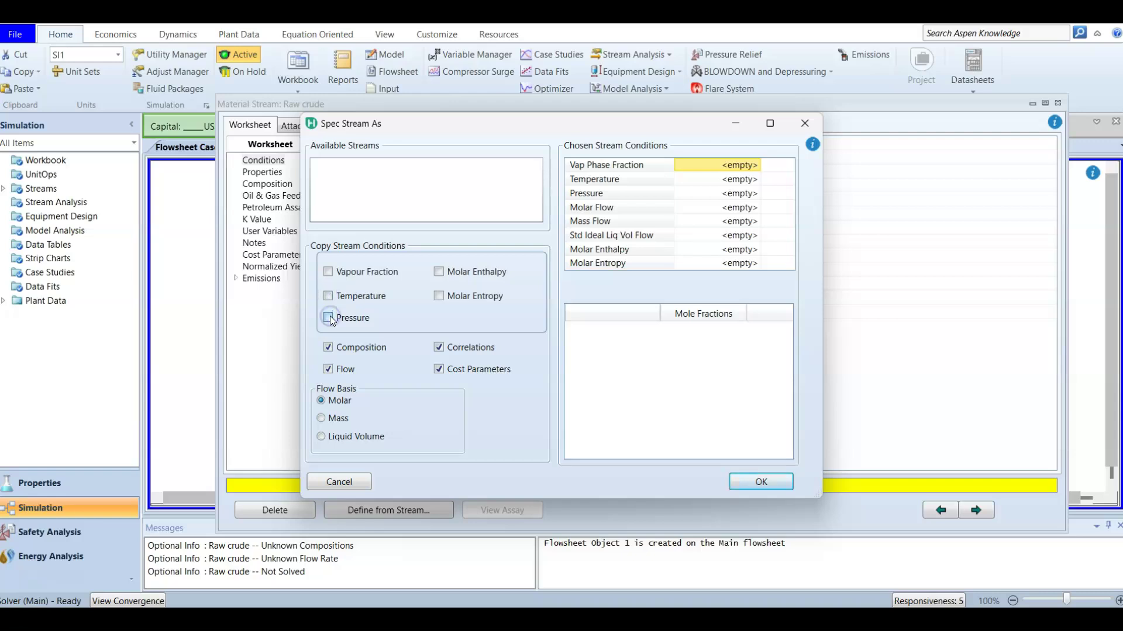
click(328, 369)
click(440, 369)
click(438, 347)
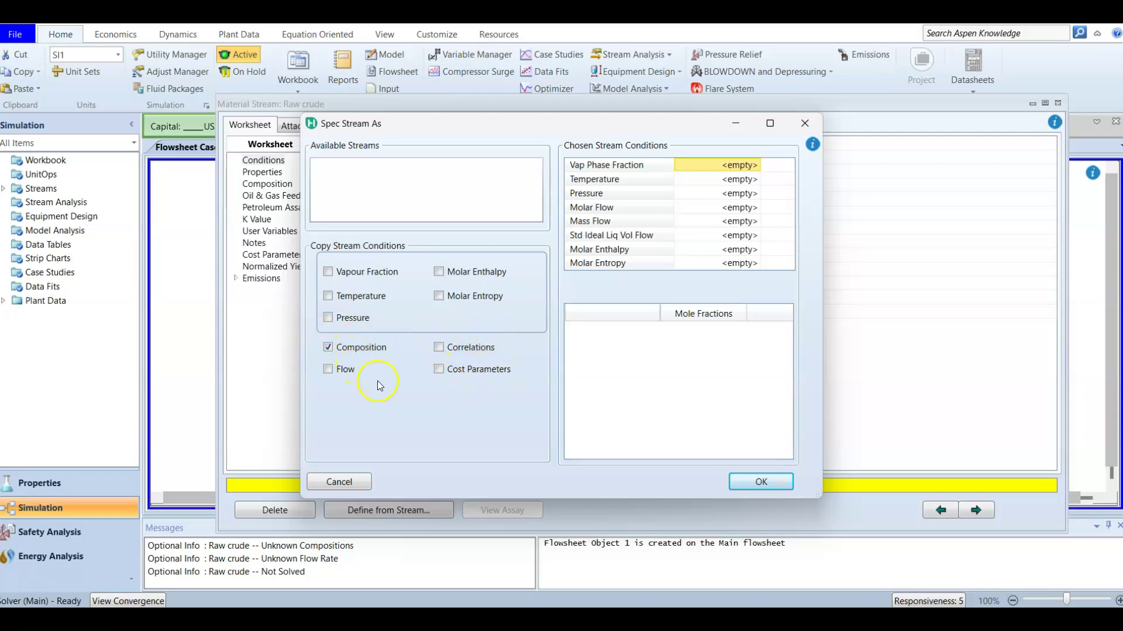
click(1004, 430)
drag(509, 130, 705, 133)
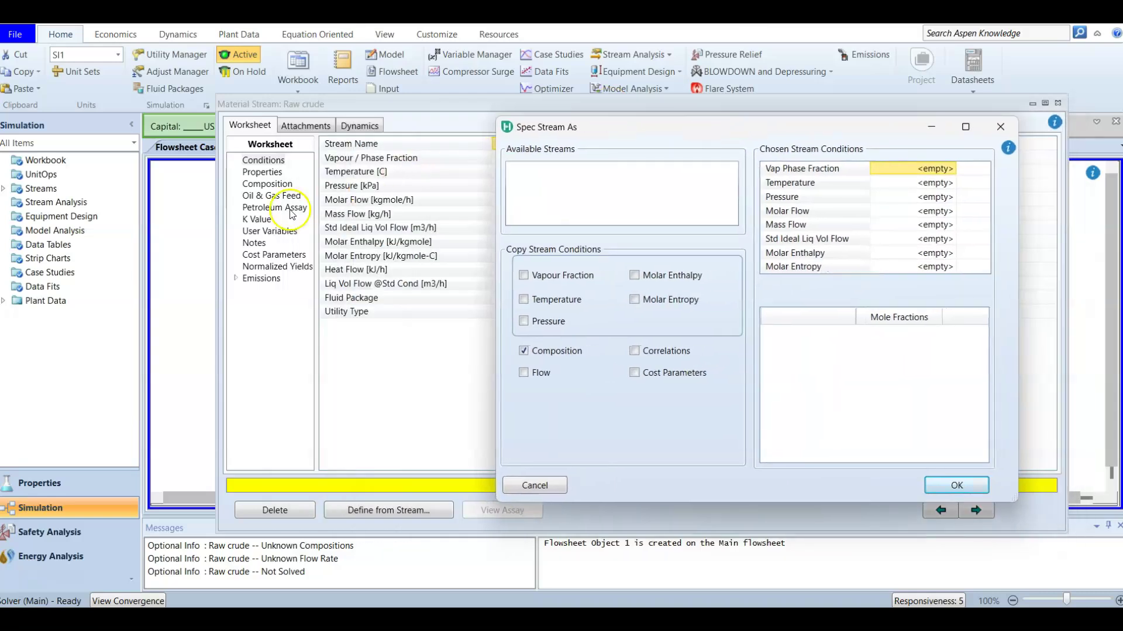
click(1004, 126)
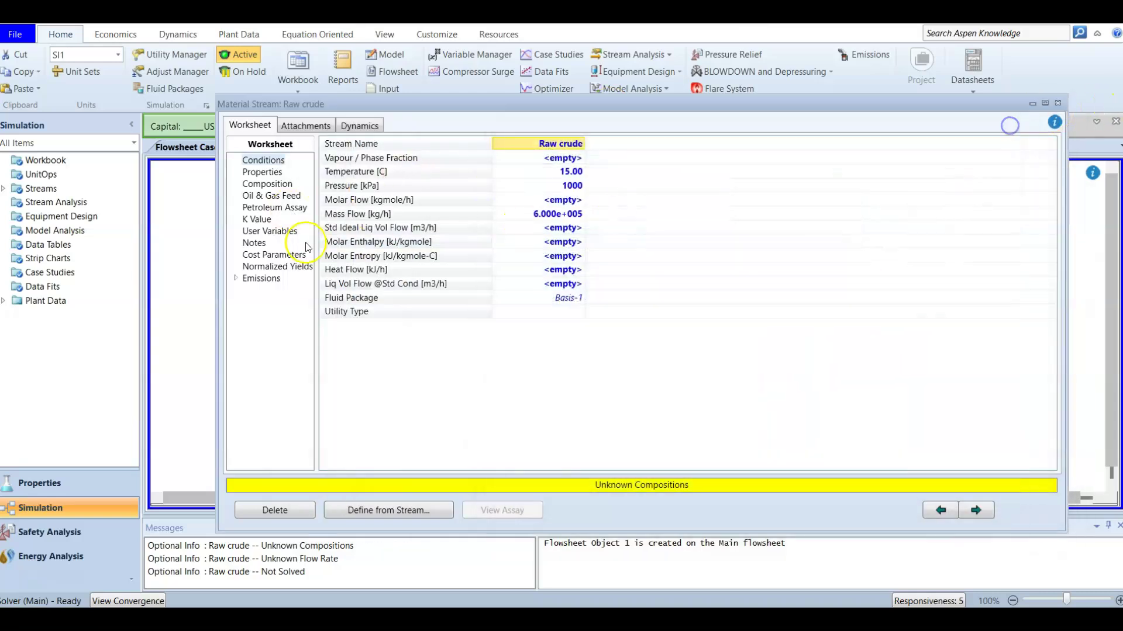
Attach the existing petroleum assay "Assay - 1" to the Raw crude stream
click(267, 210)
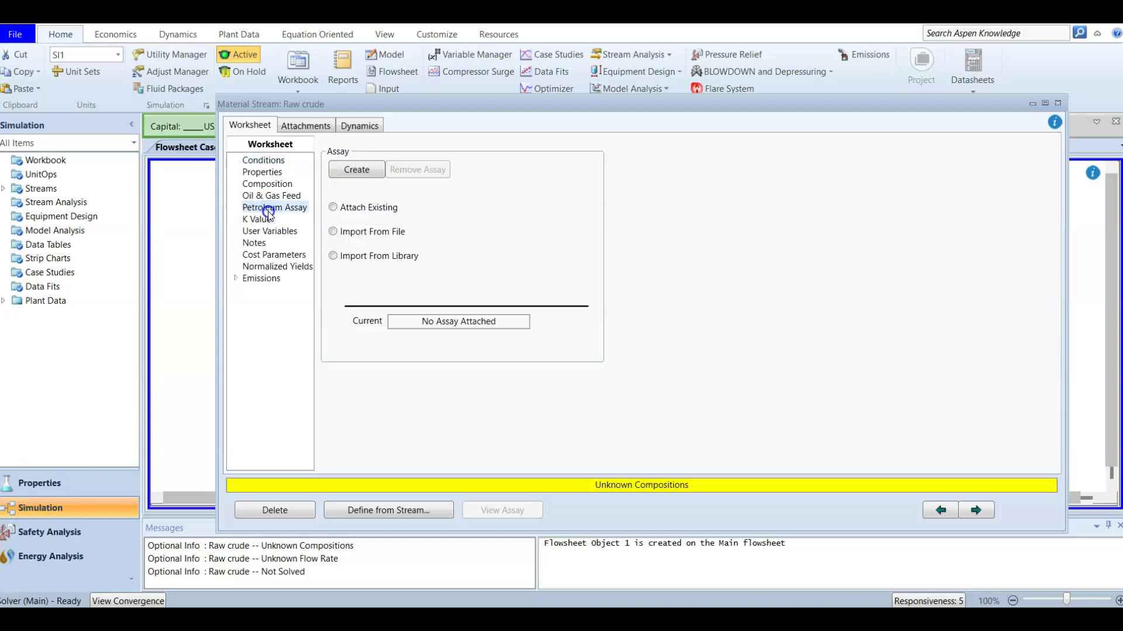
click(334, 206)
click(527, 210)
click(493, 233)
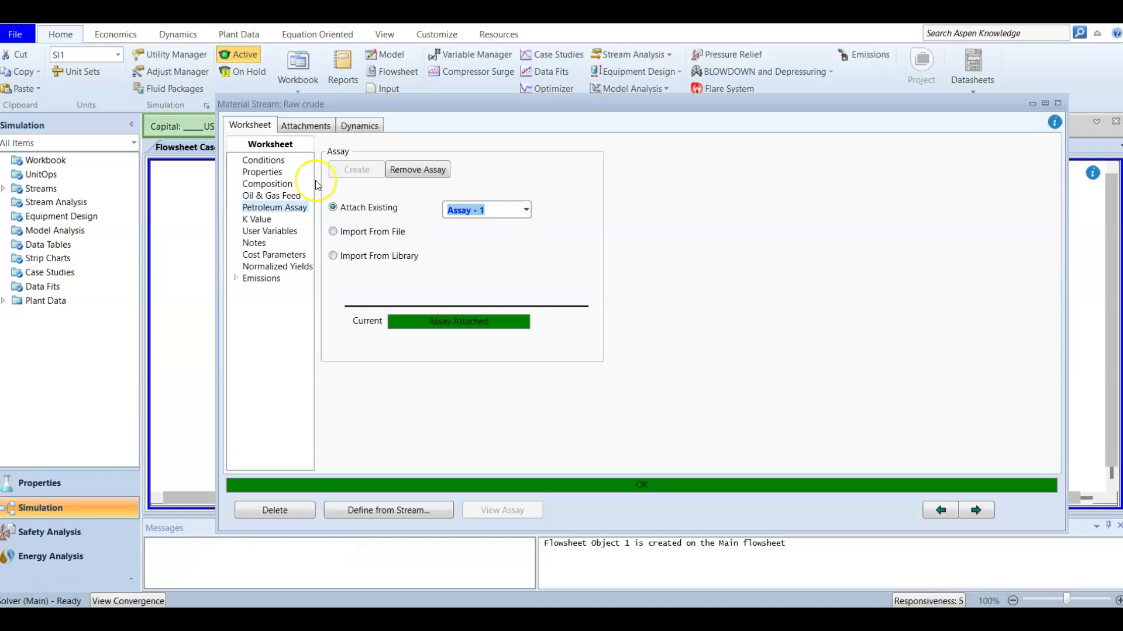
click(275, 208)
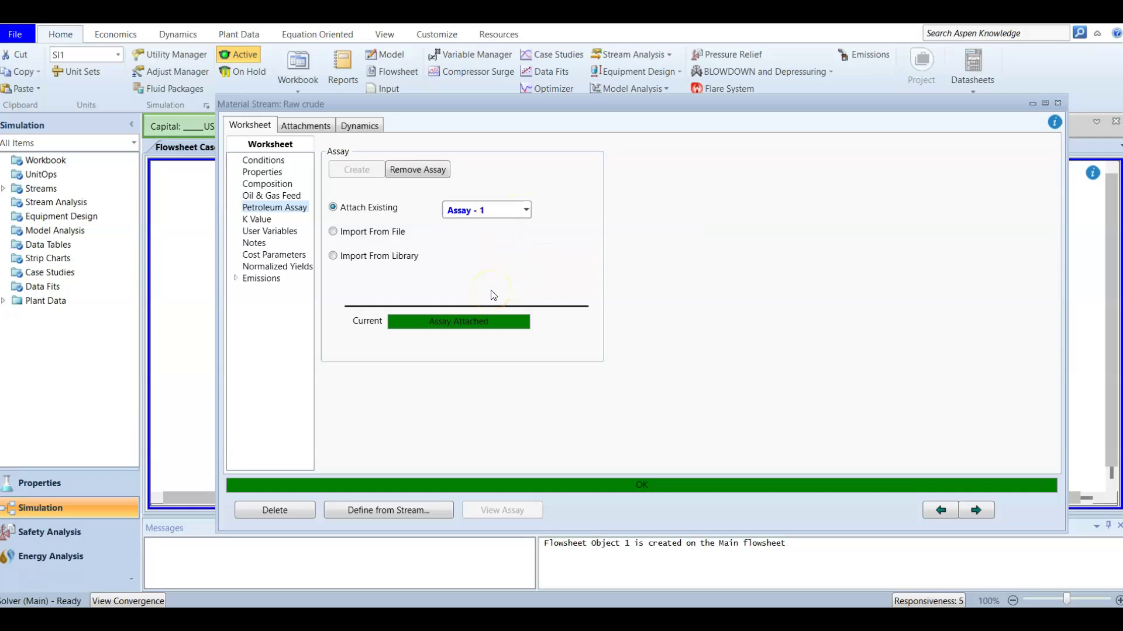
click(274, 211)
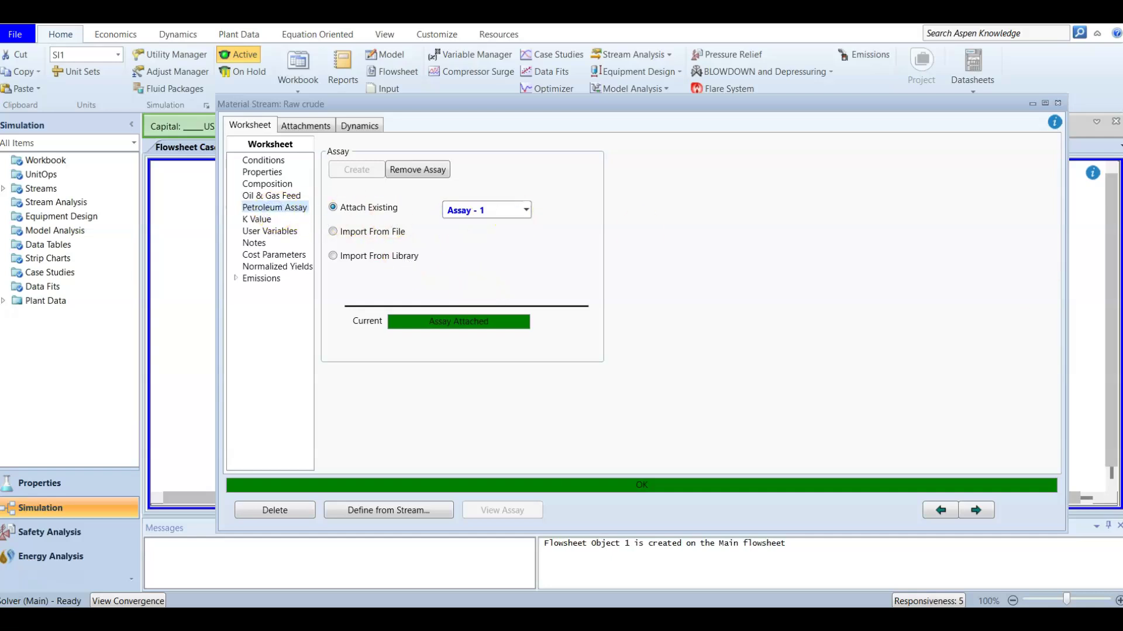
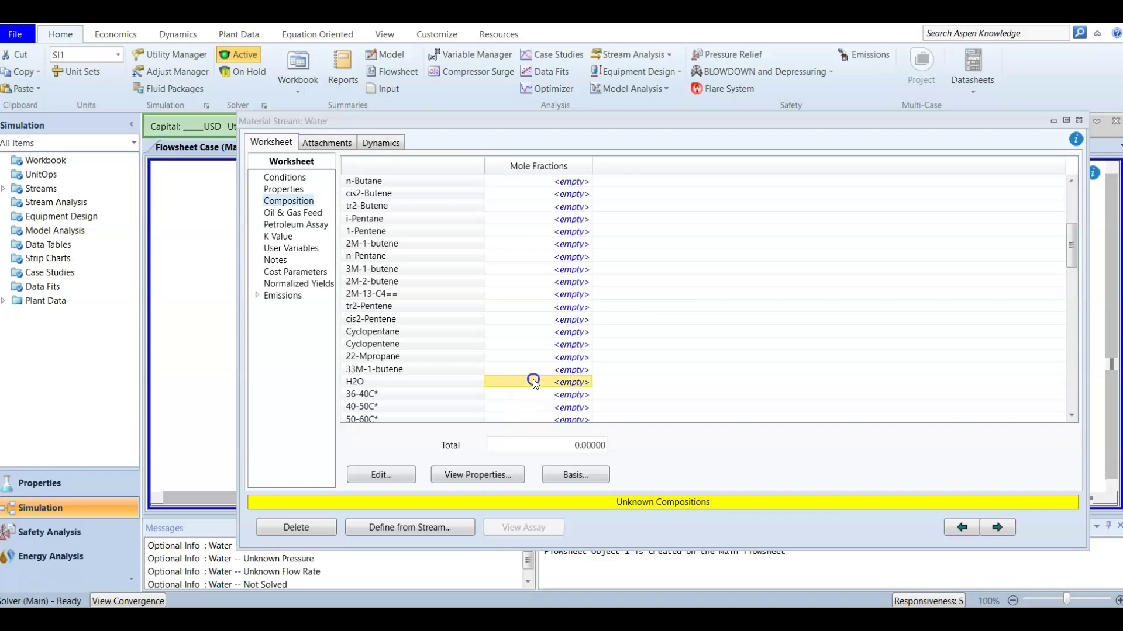
Define the Water stream's composition as an H2O mole fraction of 1, and close the stream window
text(1)
key(Return)
click(632, 462)
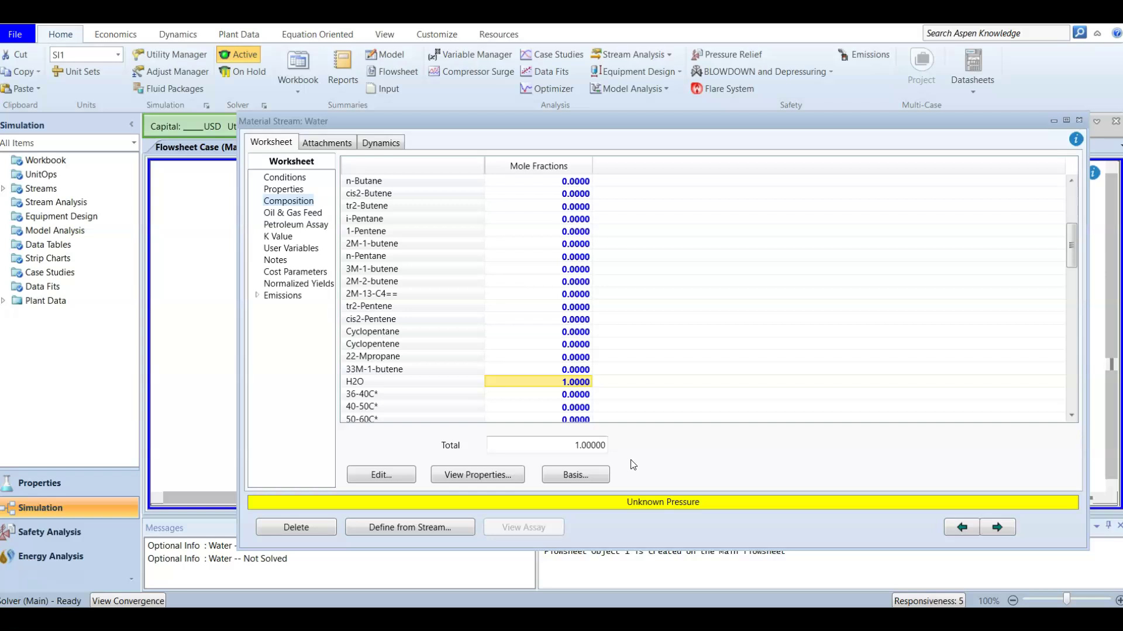
click(652, 504)
click(1078, 121)
click(478, 398)
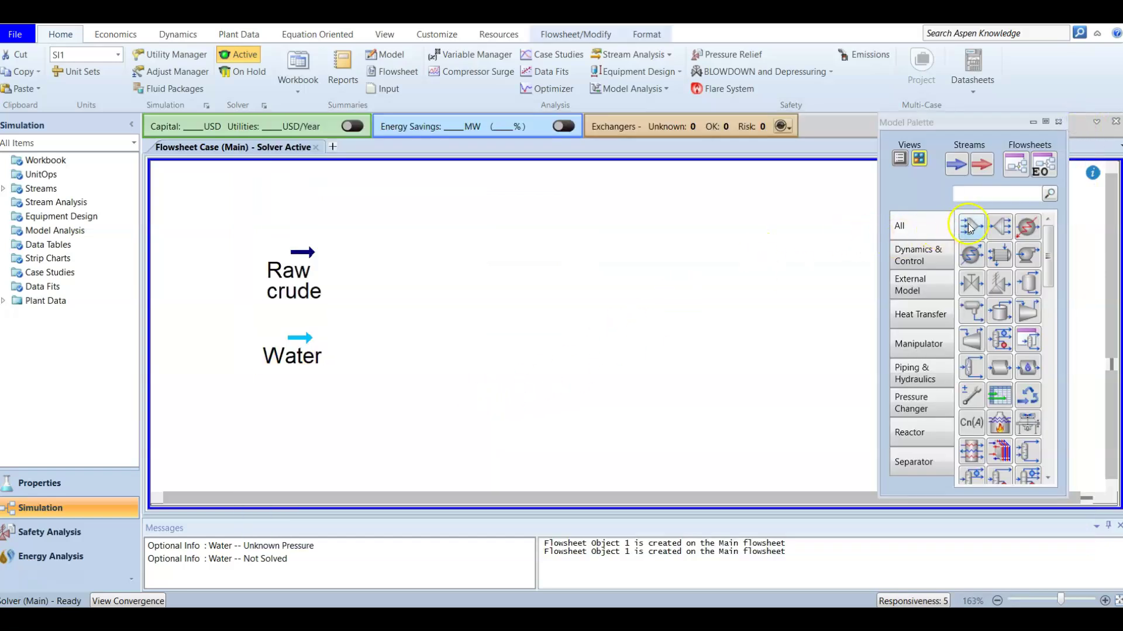
Place a mixer beside the Raw crude and Water streams and rename it "Mixer"
drag(972, 226, 389, 363)
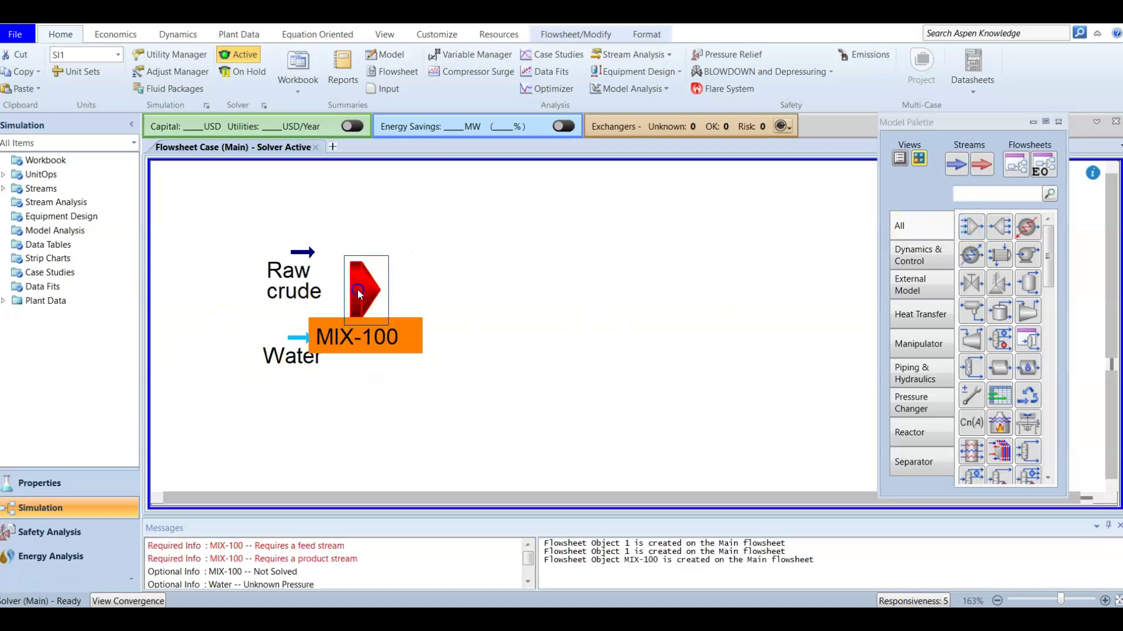
double_click(359, 293)
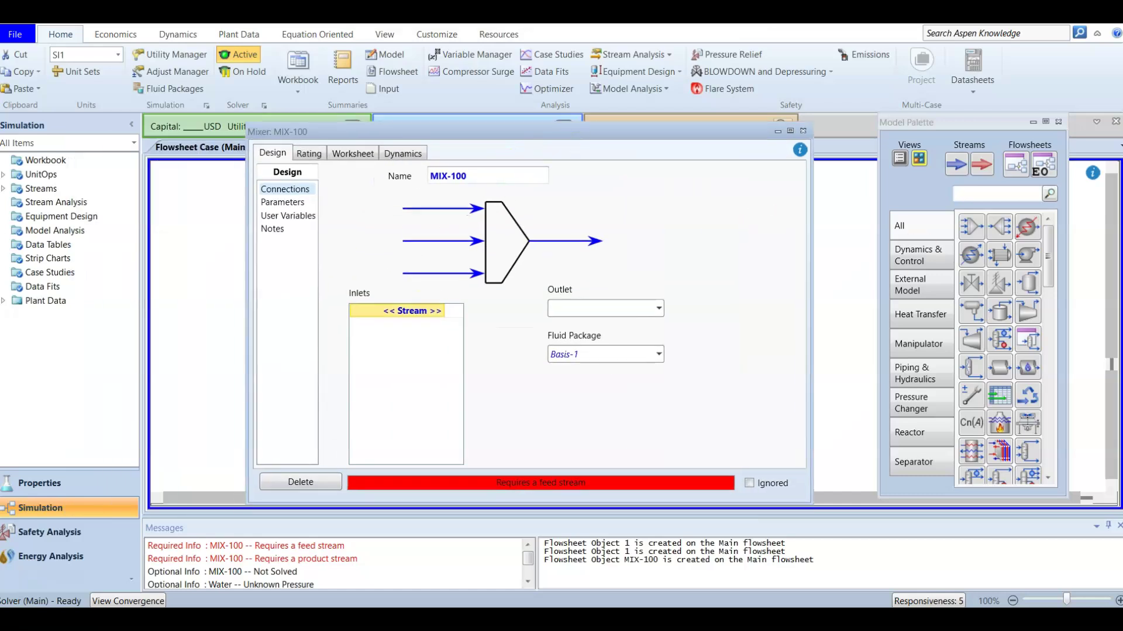
click(488, 183)
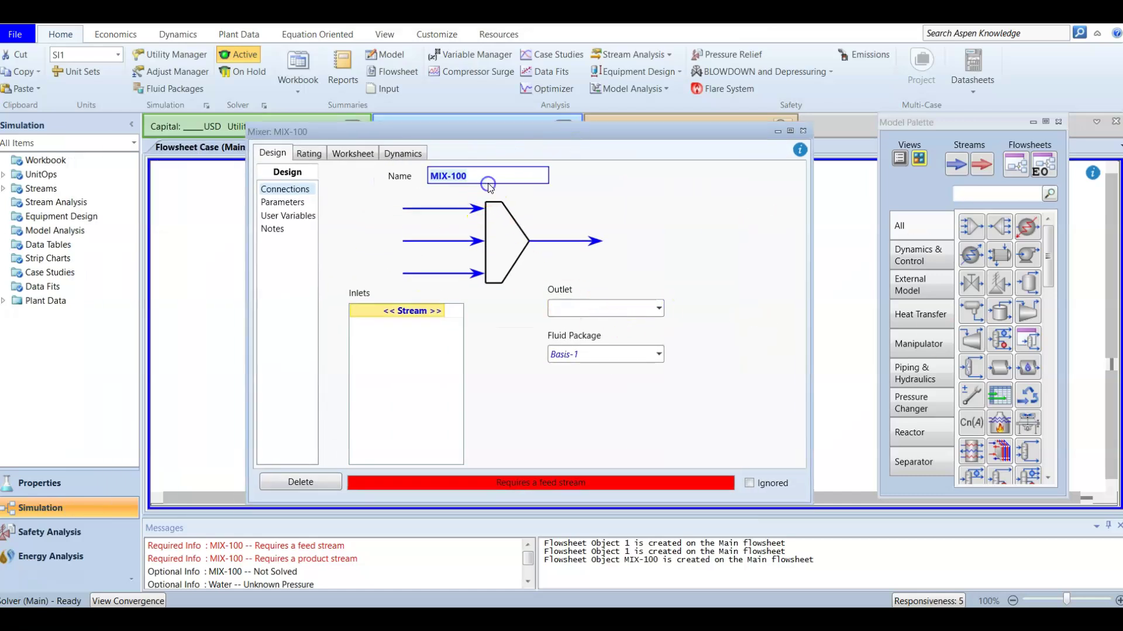
text(Mixer)
key(Return)
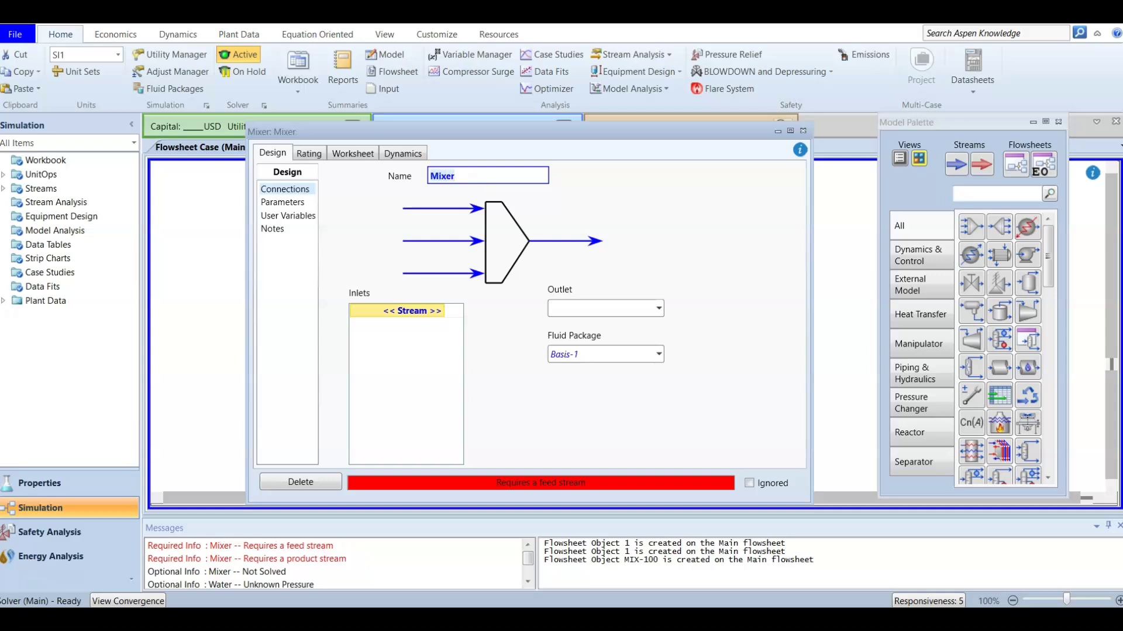
Connect Raw crude and Water as the mixer's inlets and create an outlet stream named "Crude to heater"
click(440, 315)
click(431, 328)
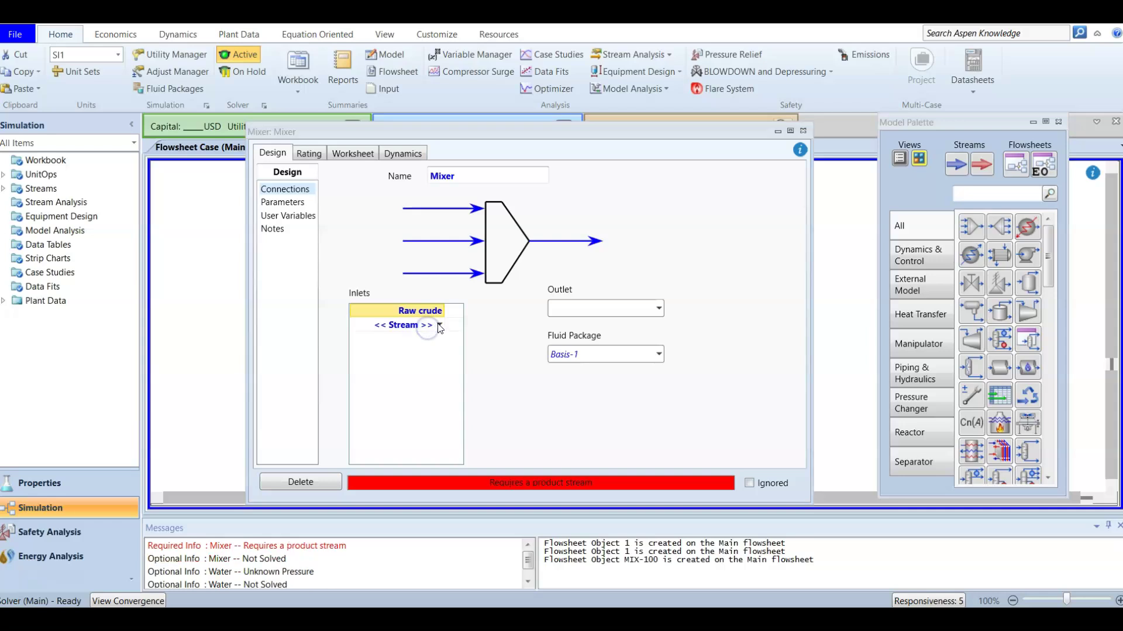
click(437, 324)
click(432, 343)
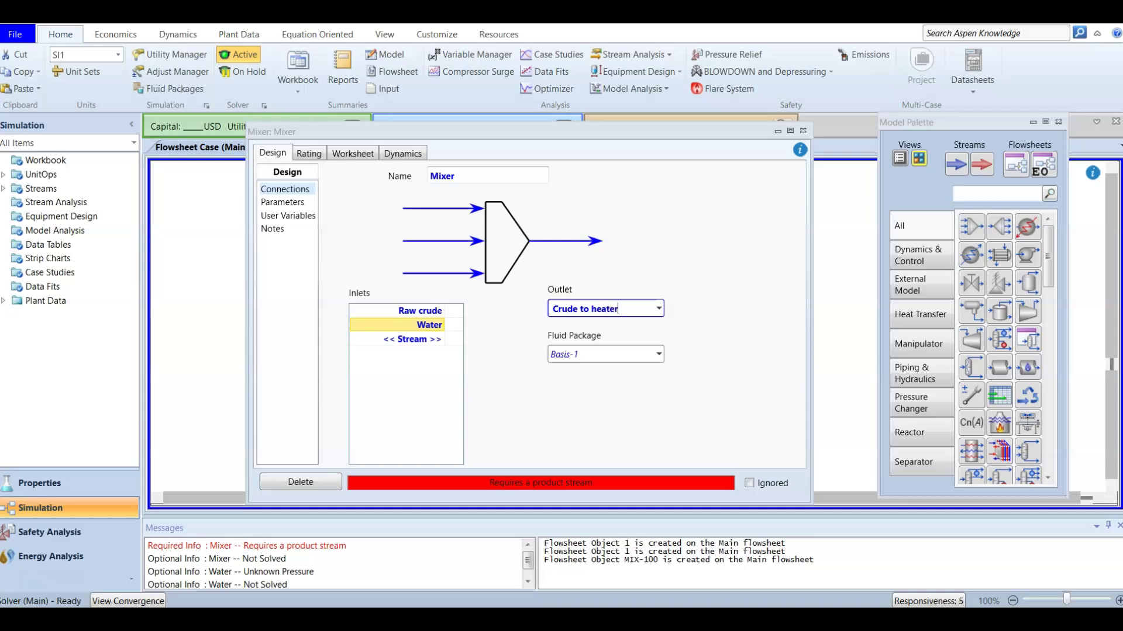
key(Return)
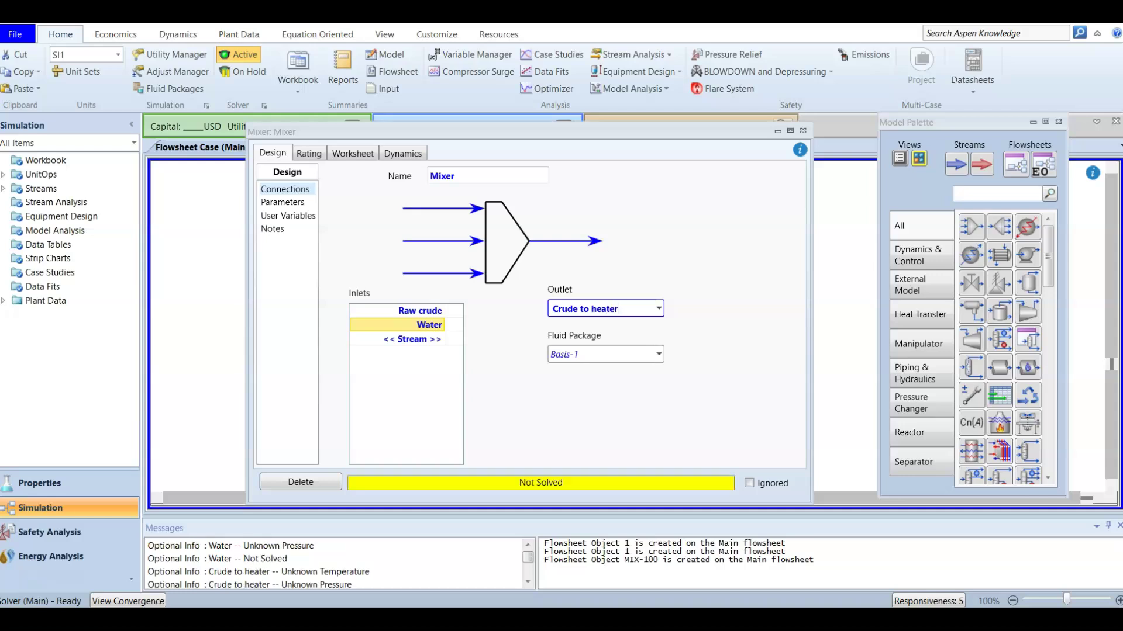
Set the mixer's automatic pressure assignment to Equalize All and close its window
click(291, 204)
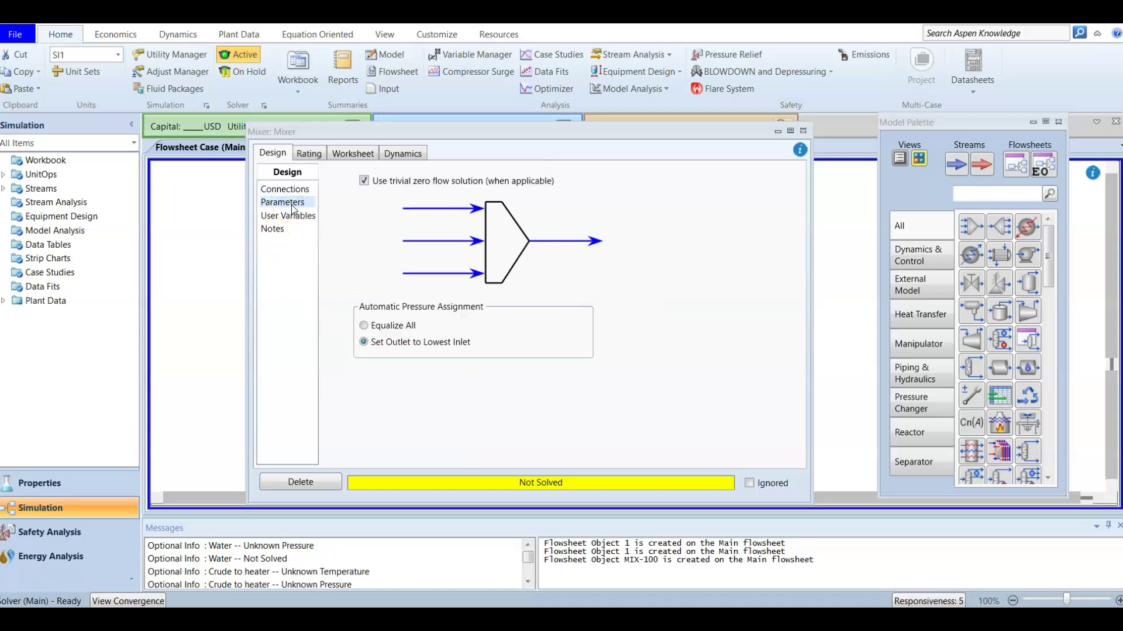
drag(495, 130, 532, 127)
click(400, 323)
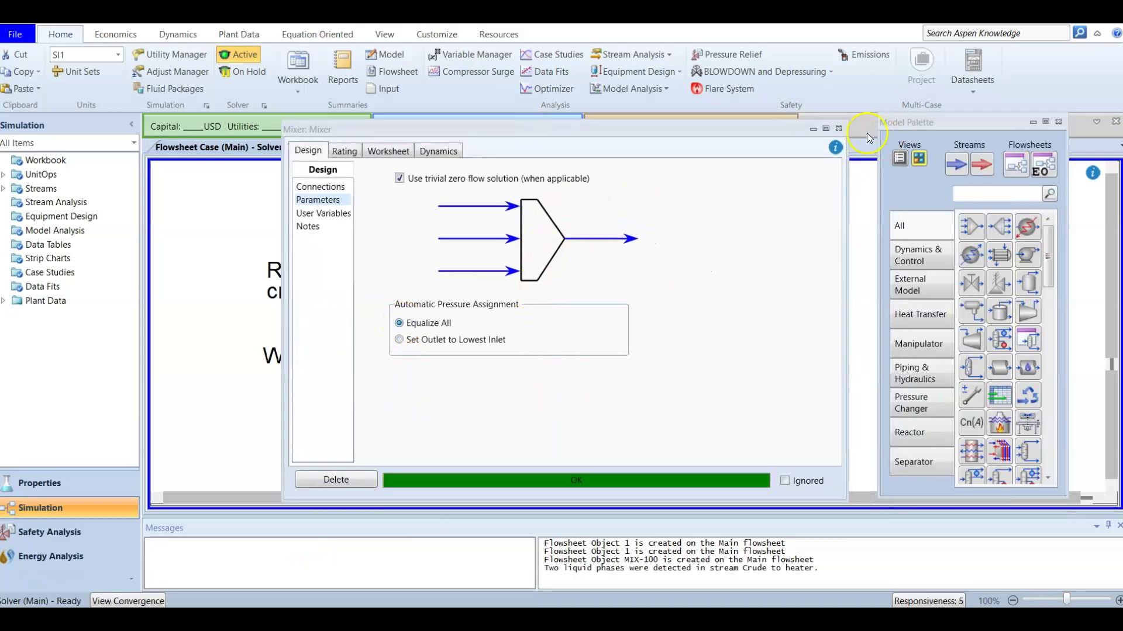
click(842, 128)
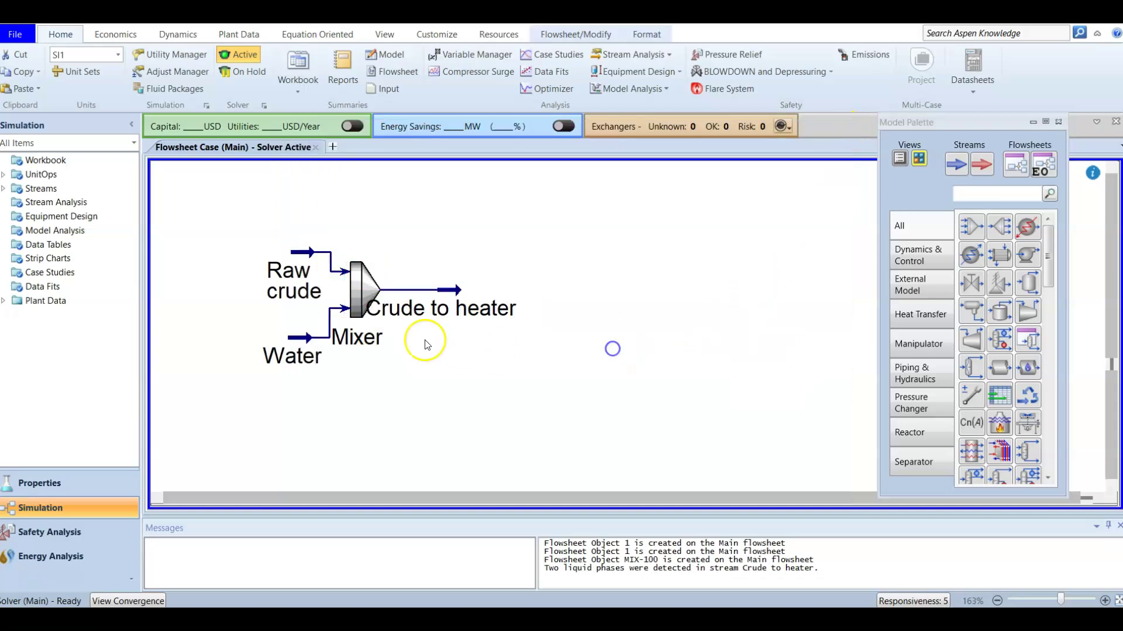
Move the mixer further away from its feed streams and shift the Crude to heater stream closer to the mixer
click(294, 336)
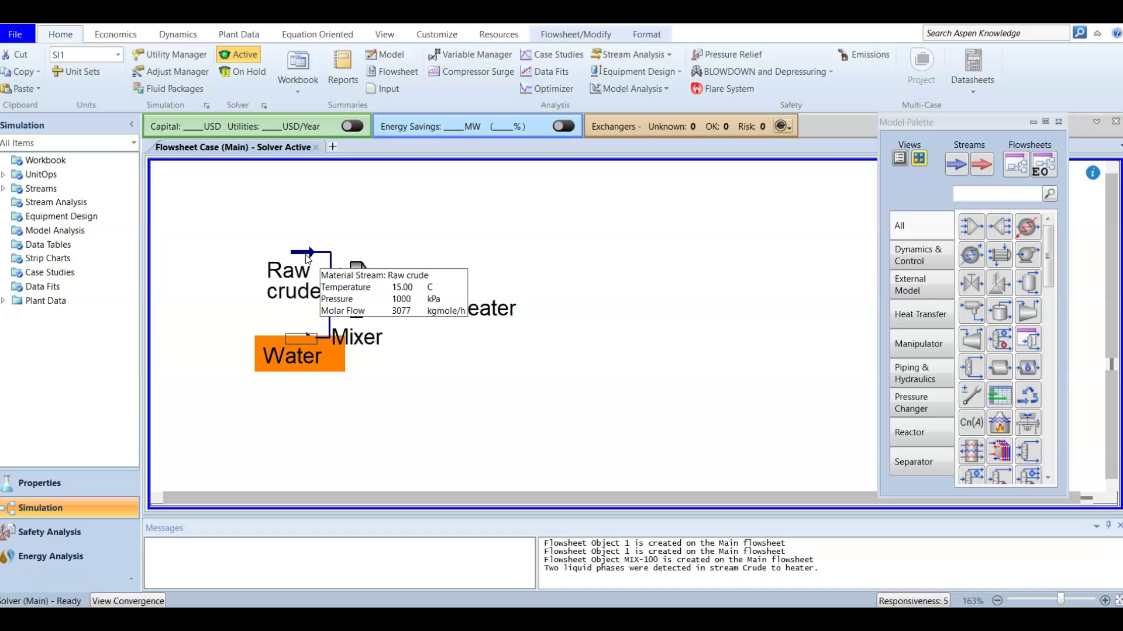
click(306, 342)
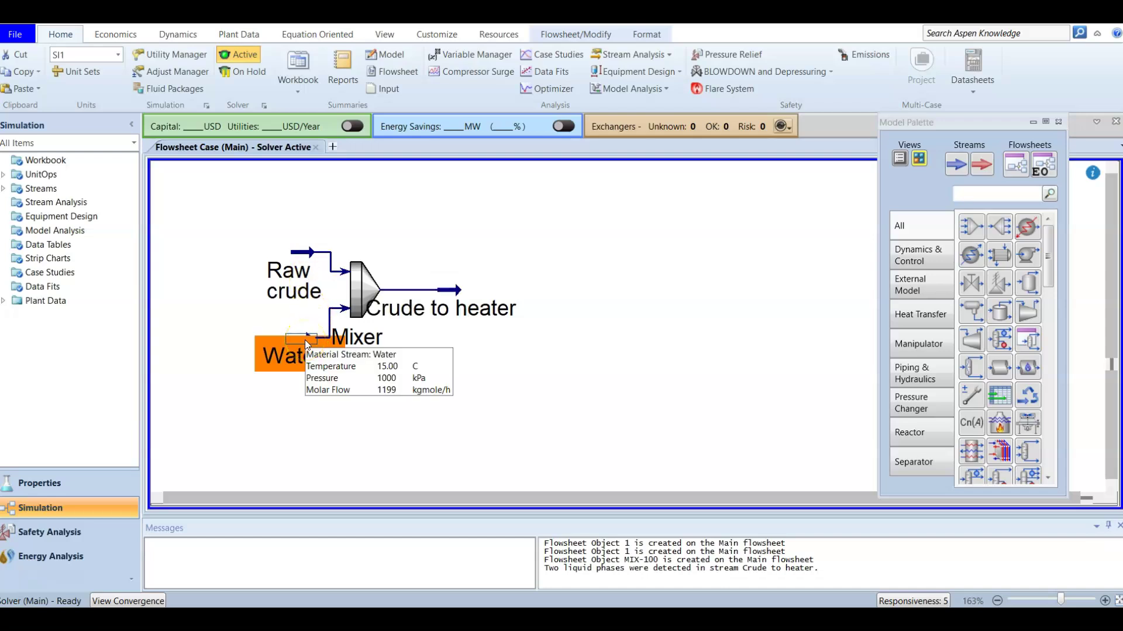
drag(368, 286, 402, 271)
click(482, 363)
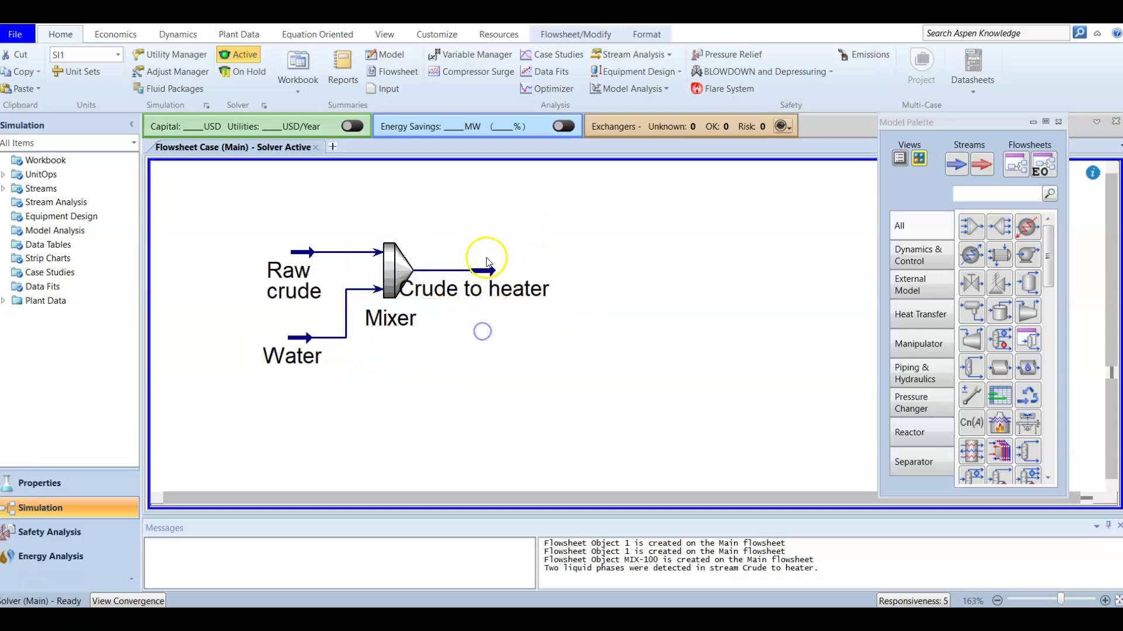
drag(484, 273, 471, 267)
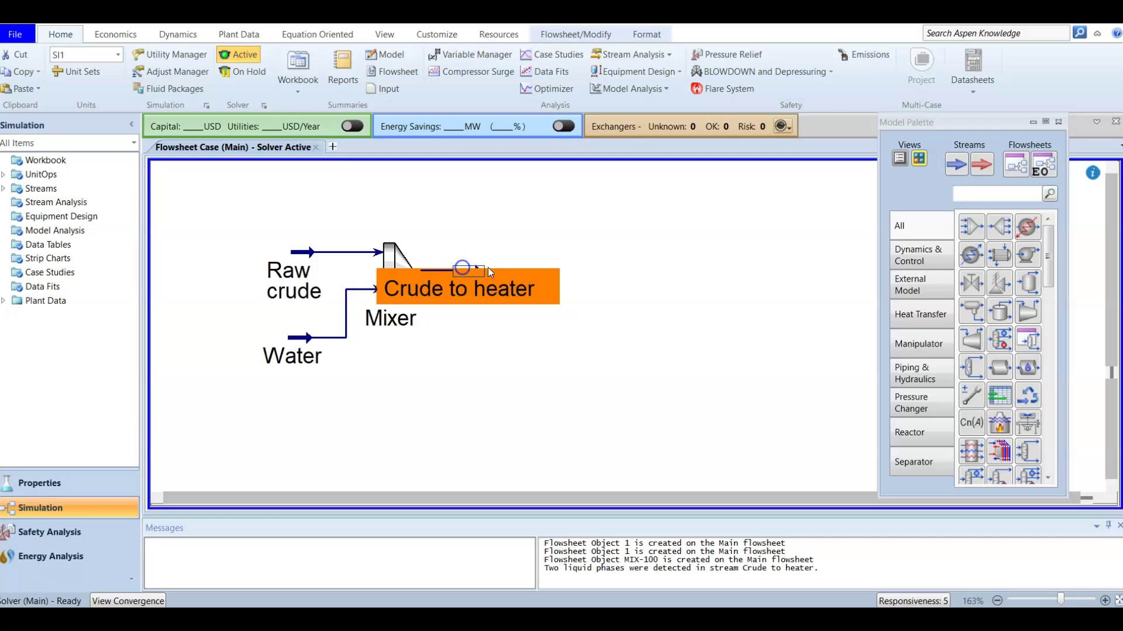
click(571, 266)
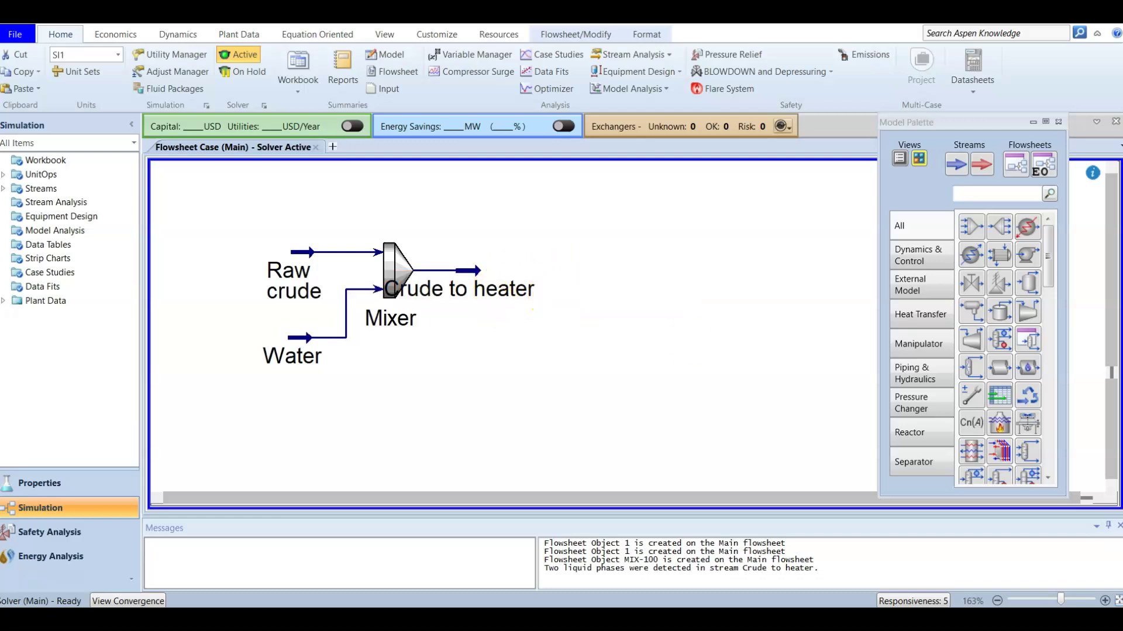
Place a heater just downstream of the Crude to heater stream and rename it "Heater1"
click(1016, 195)
text(heater)
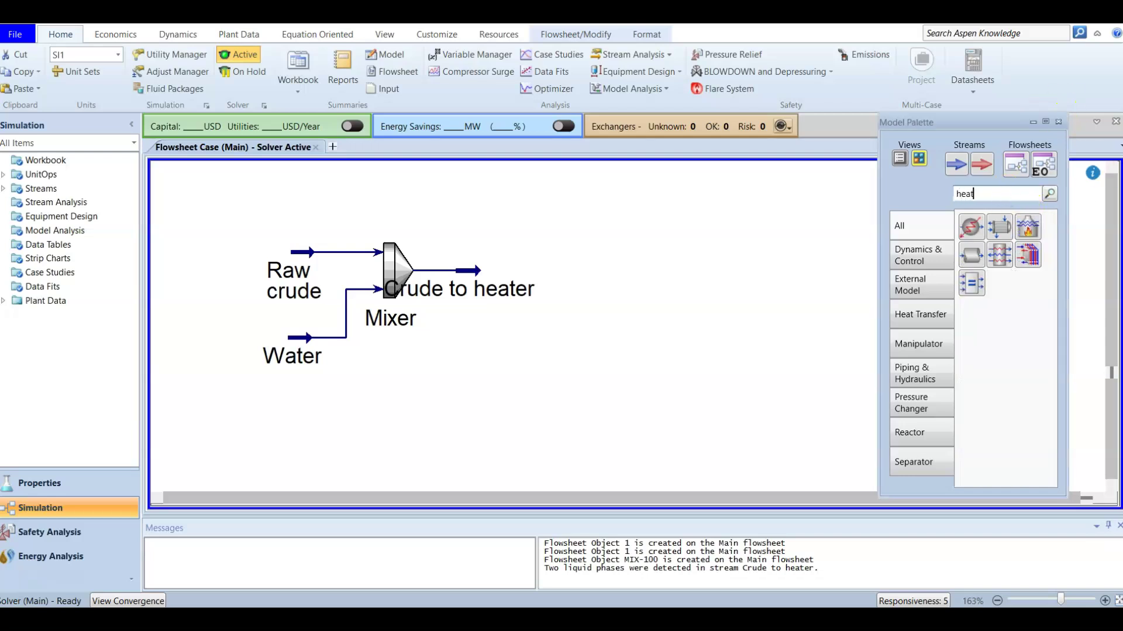
click(991, 231)
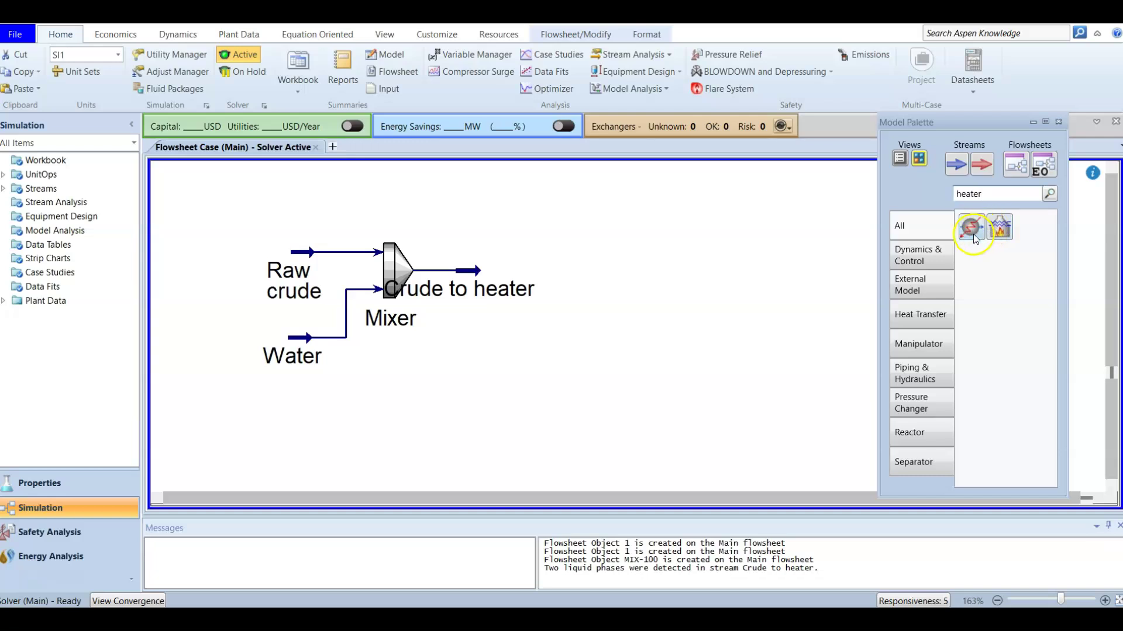
click(603, 335)
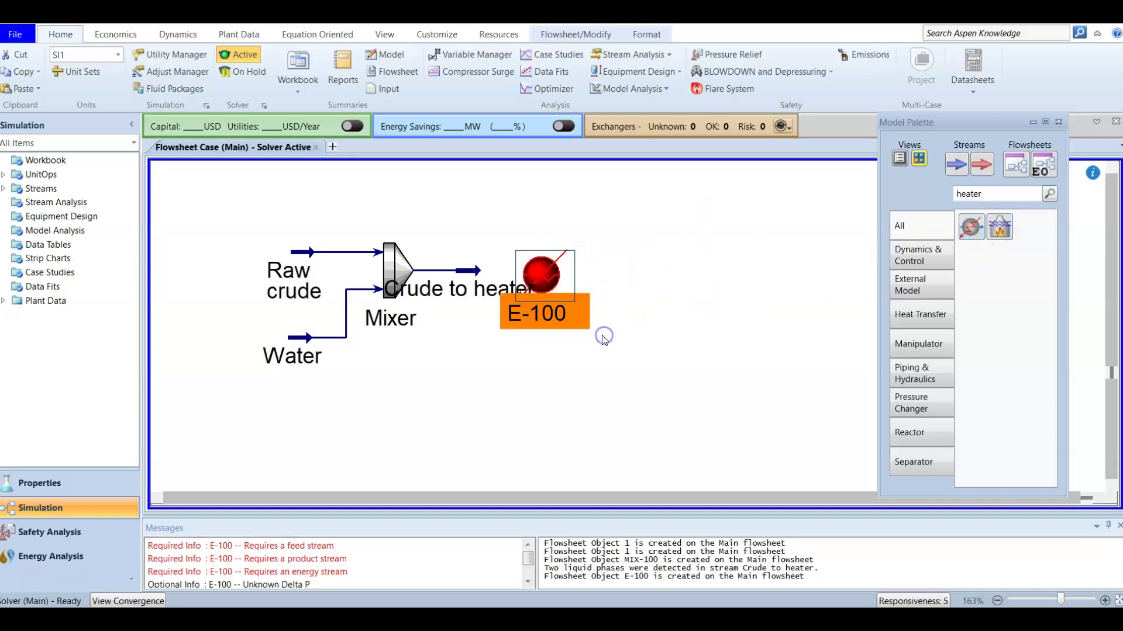
double_click(541, 272)
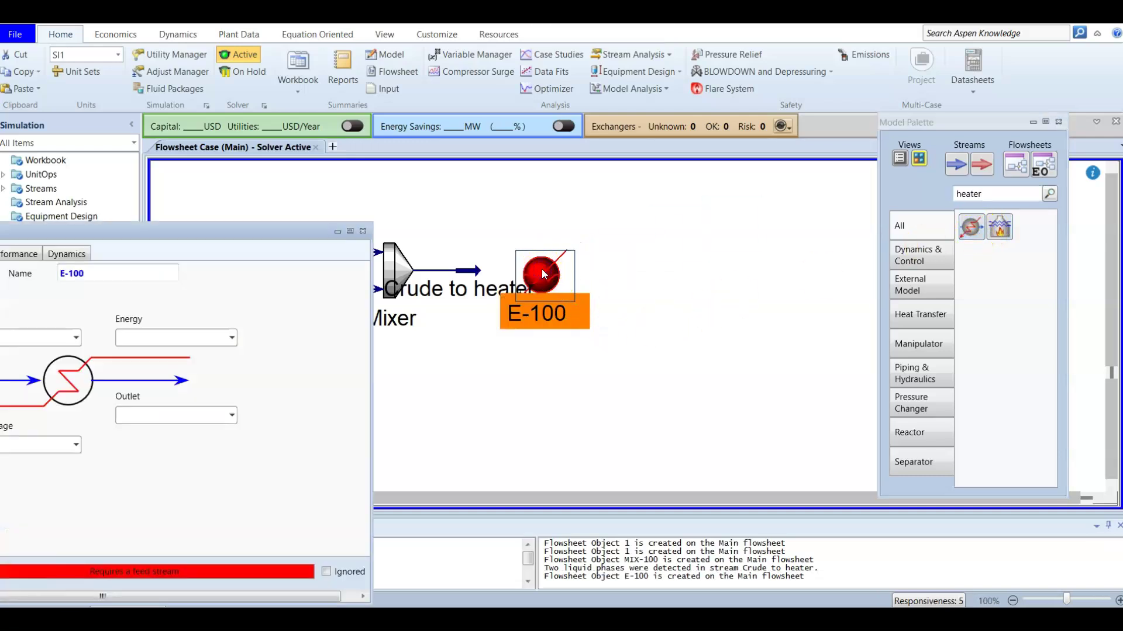
drag(247, 232, 666, 77)
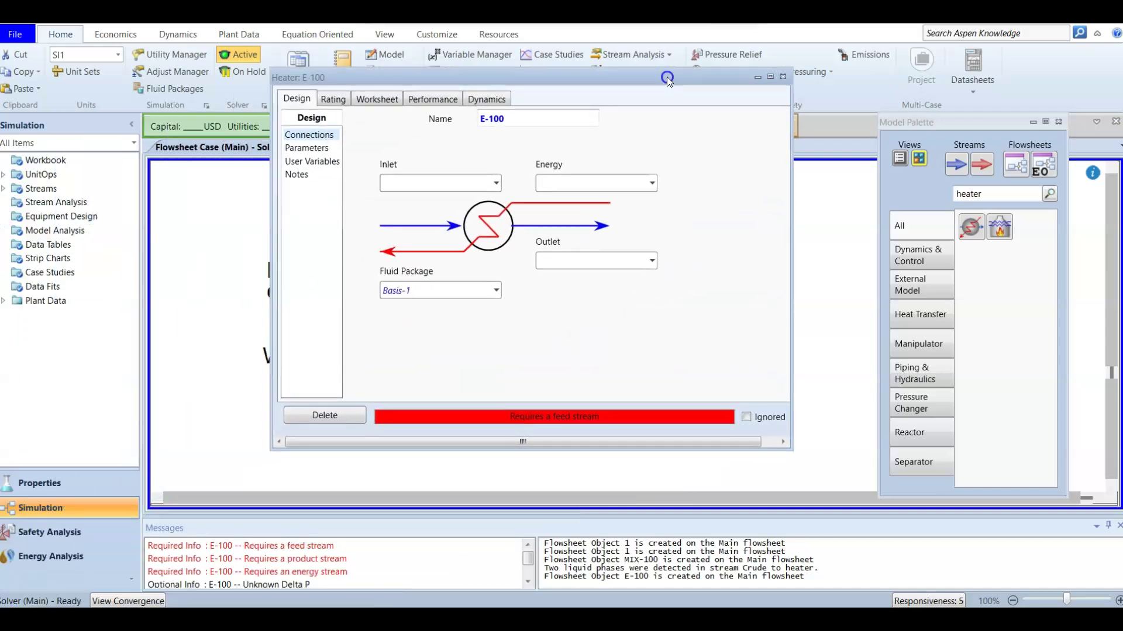
click(493, 120)
text(Heater1)
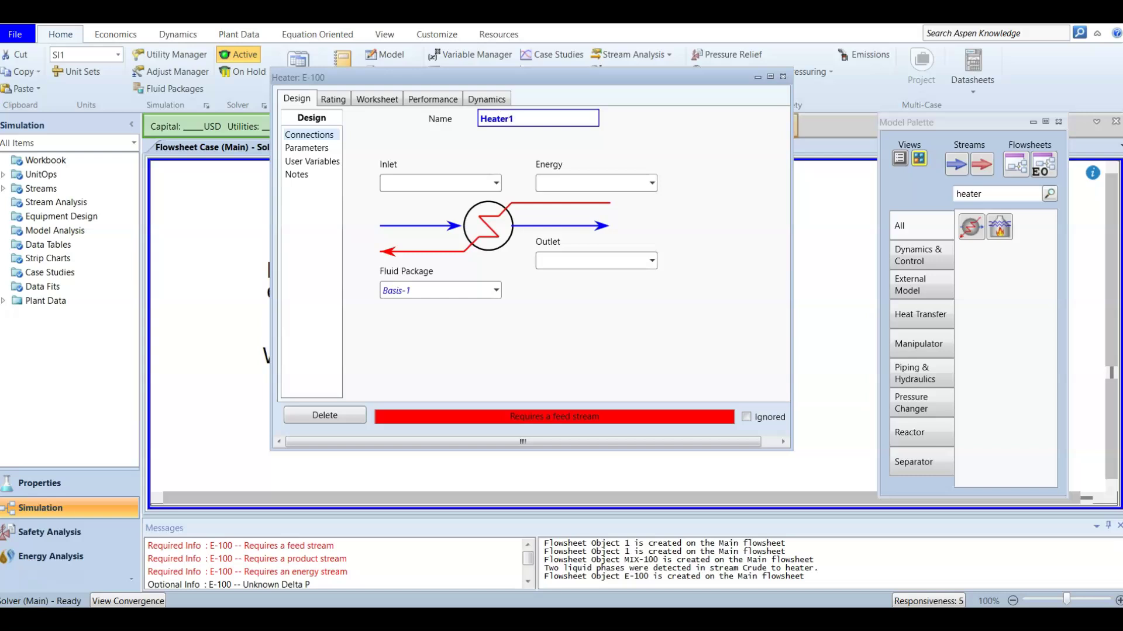
key(Return)
Connect Crude to heater as Heater1's inlet and create energy stream "H1 Q" and outlet stream "To Heat Exchanger"
click(492, 186)
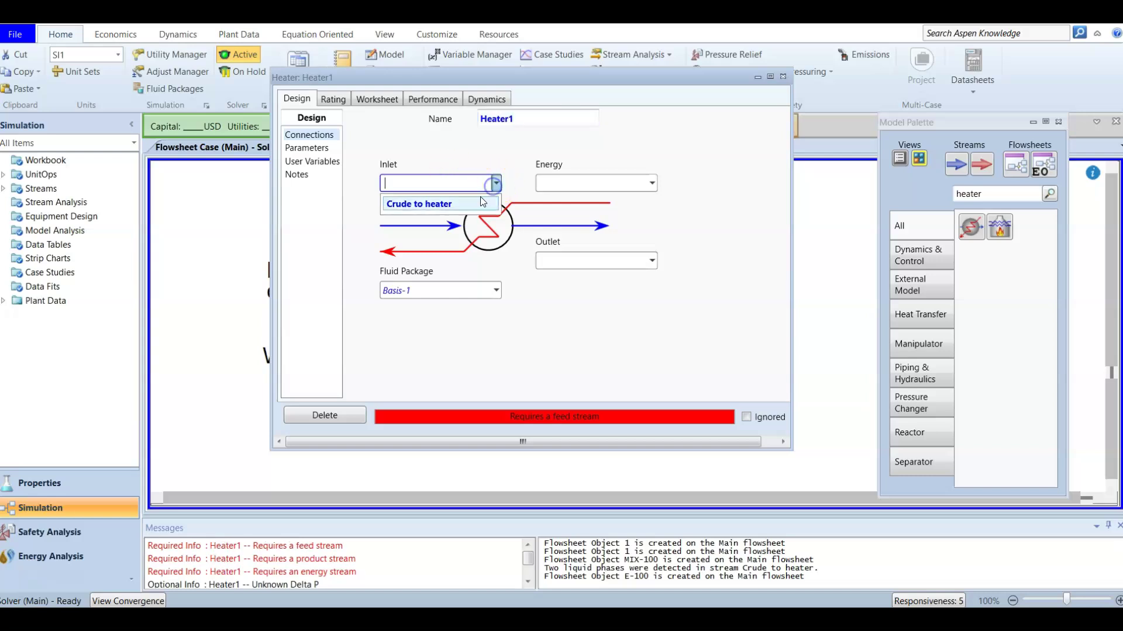
click(466, 206)
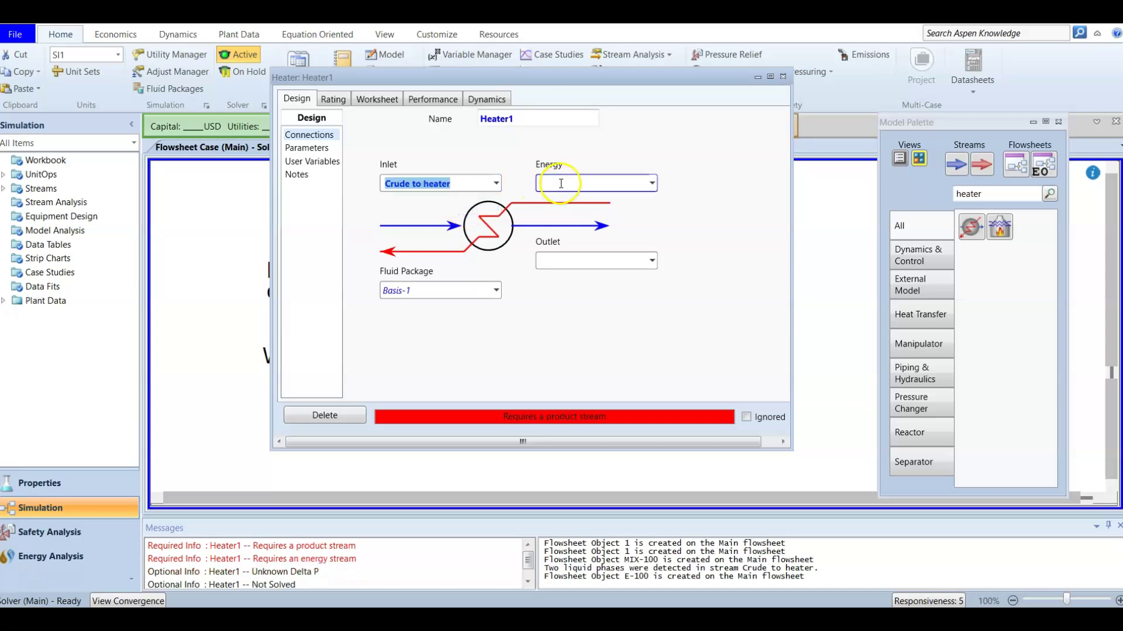
click(541, 184)
text(H1 Q)
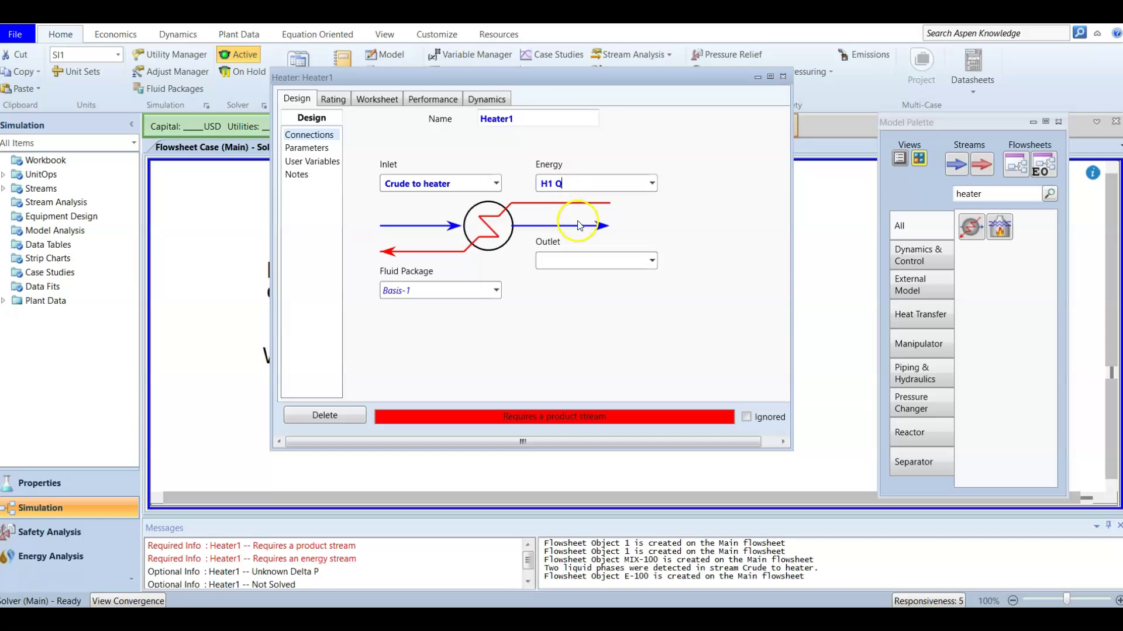
click(537, 266)
click(557, 262)
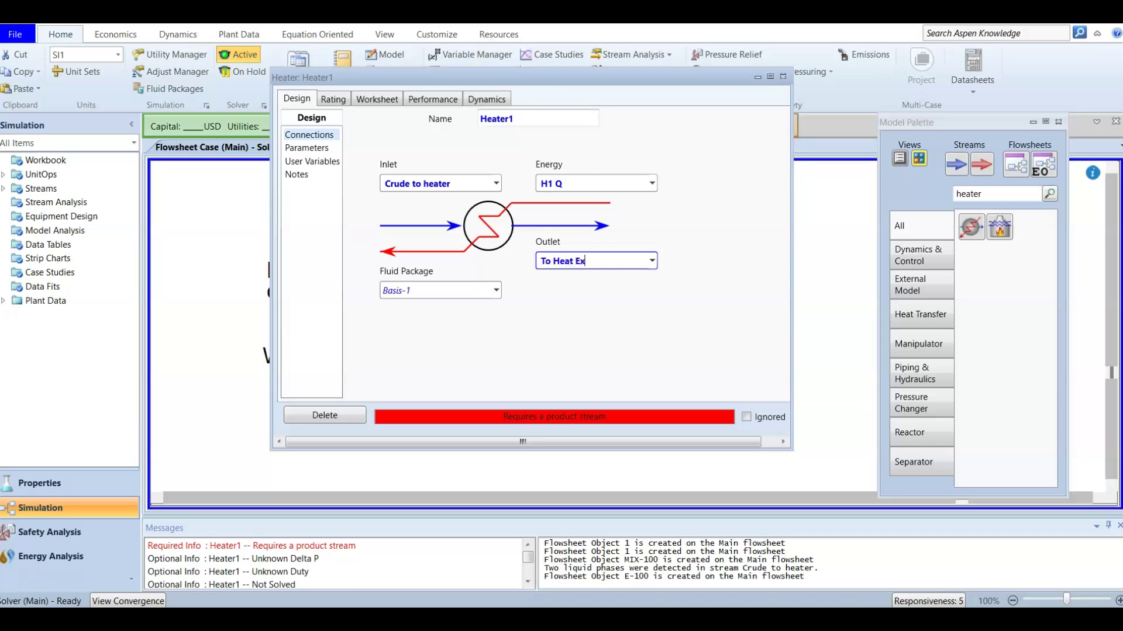
key(Return)
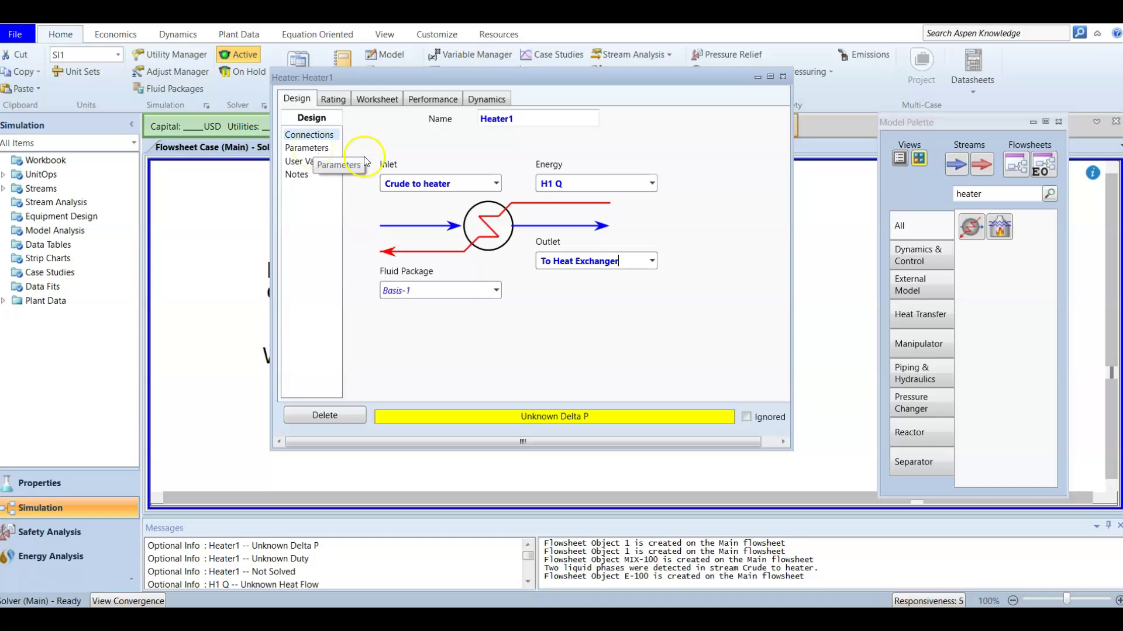
Set Heater1's pressure drop (Delta P) to 50 kPa and close its window
click(316, 151)
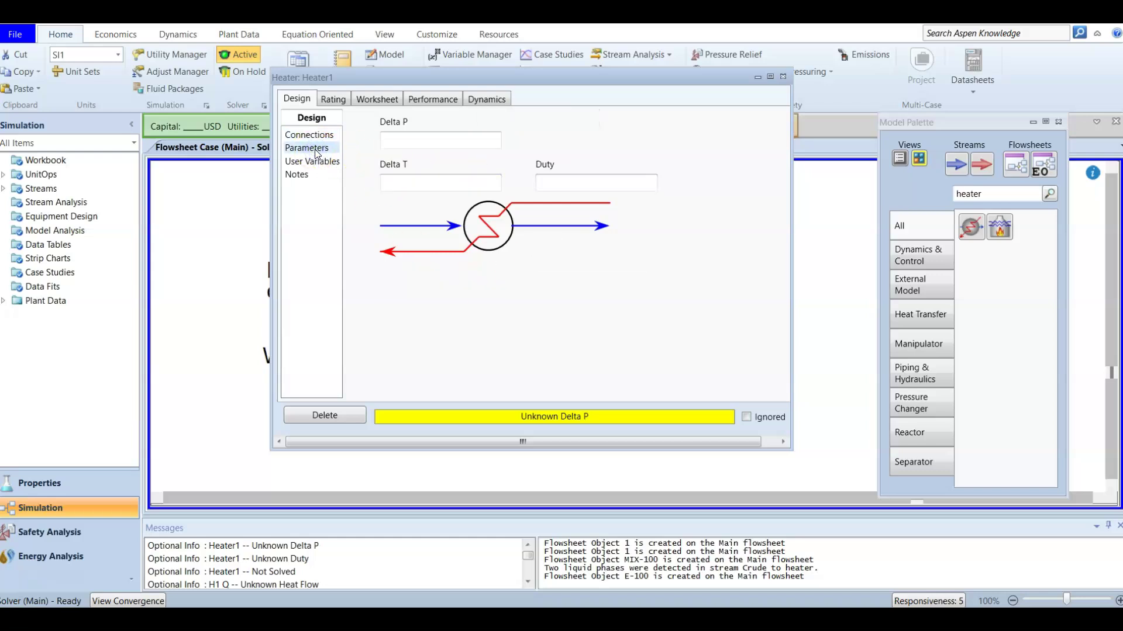
click(448, 139)
text(50)
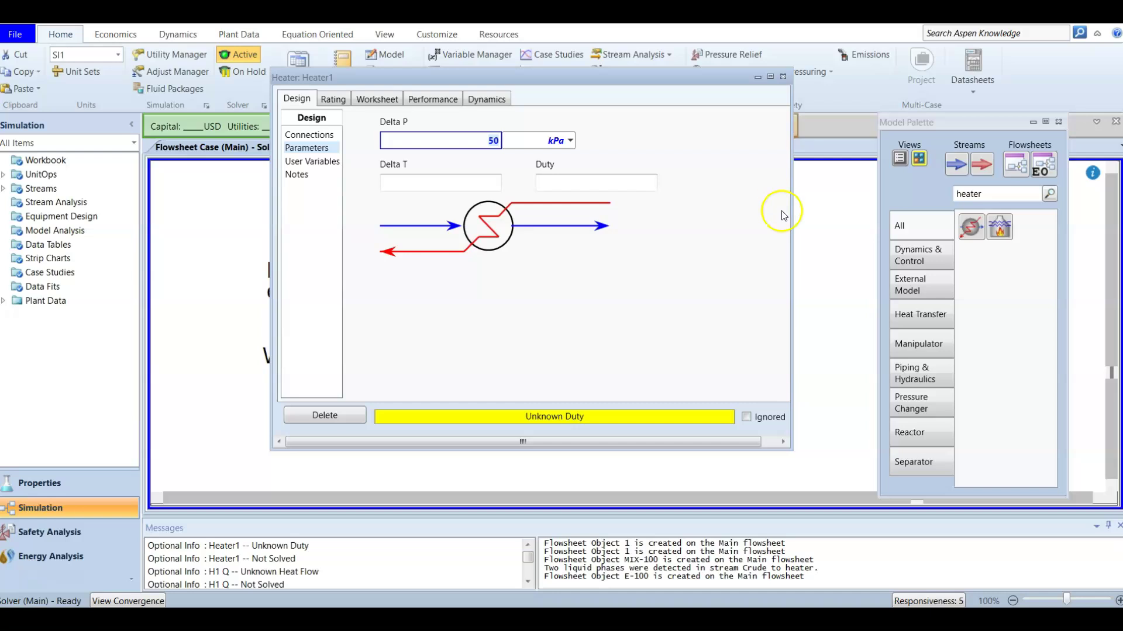
click(783, 76)
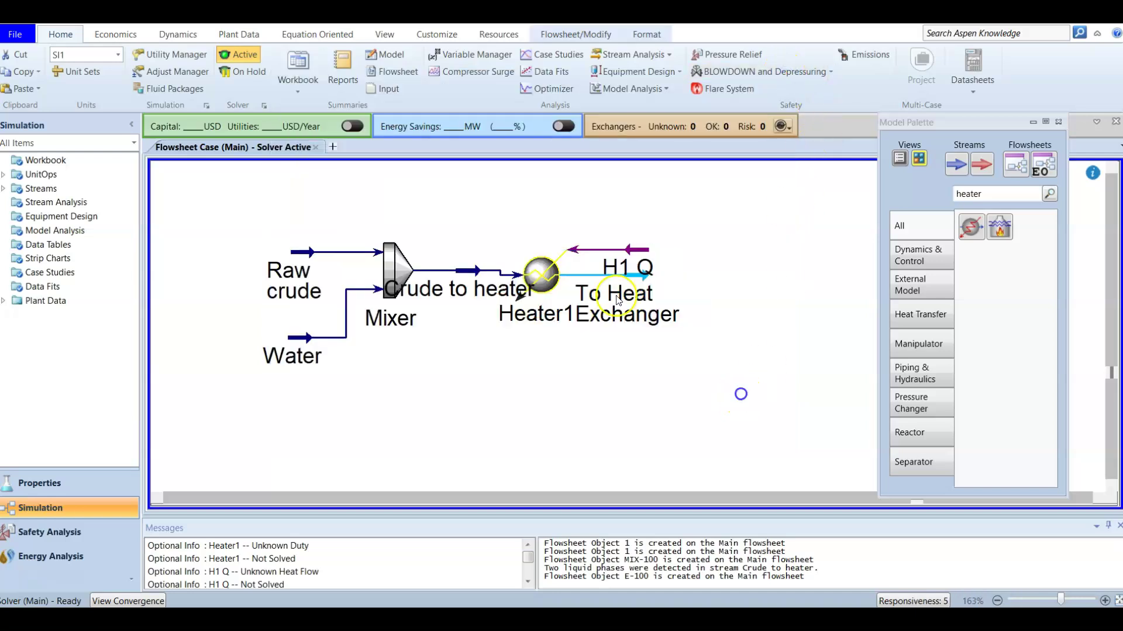
Move the To Heat Exchanger stream below Heater1 and set its temperature to 65 C
drag(618, 300, 628, 368)
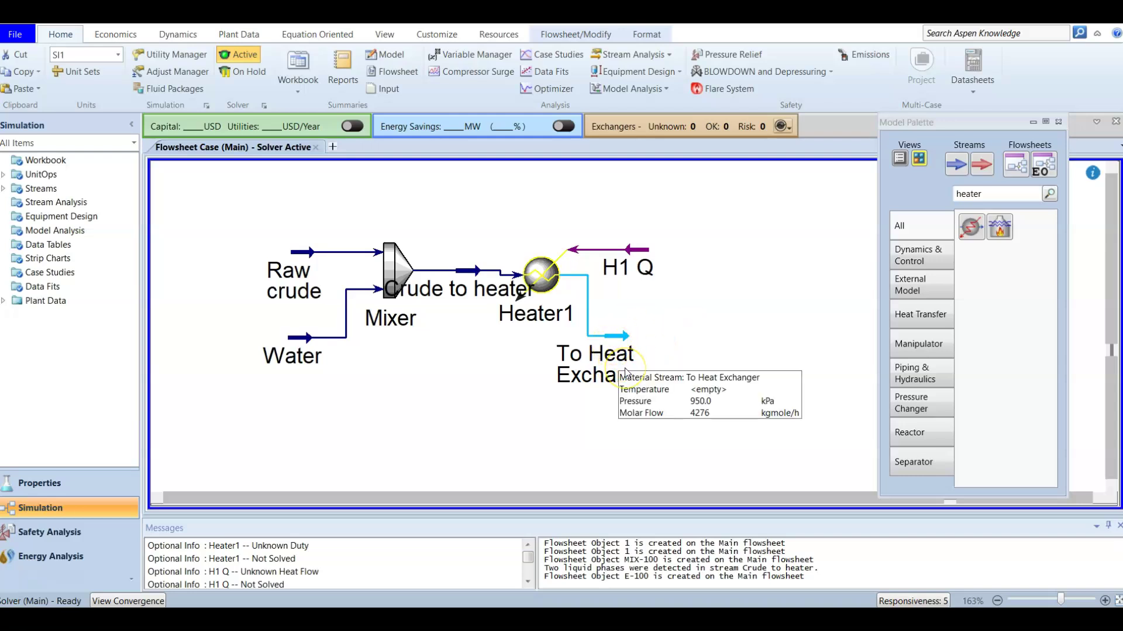
click(612, 337)
double_click(611, 335)
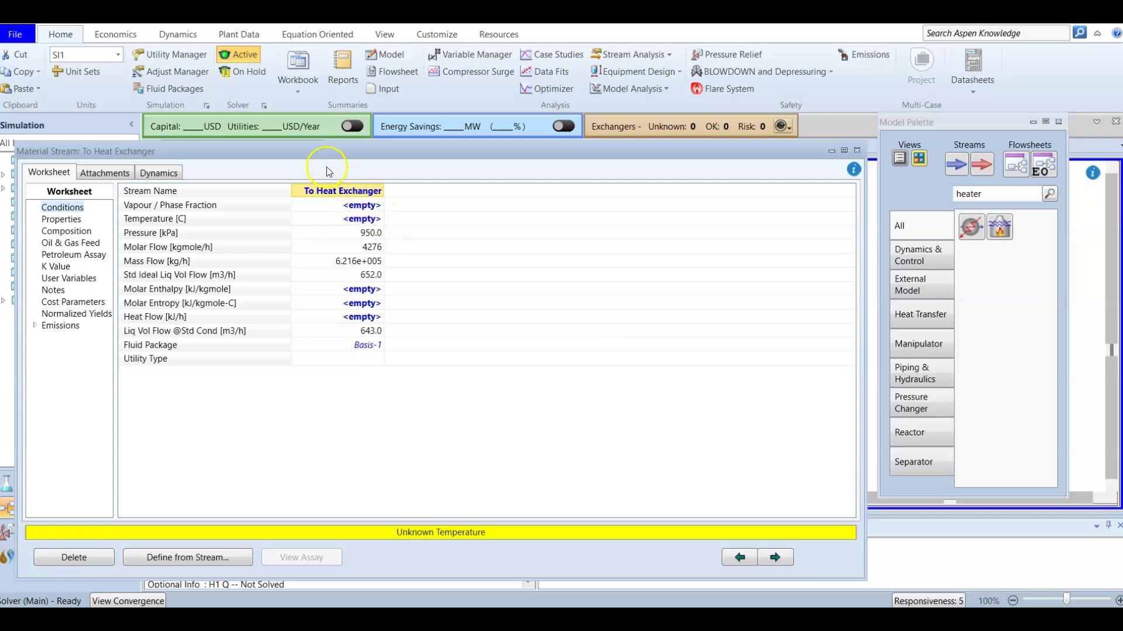
click(354, 224)
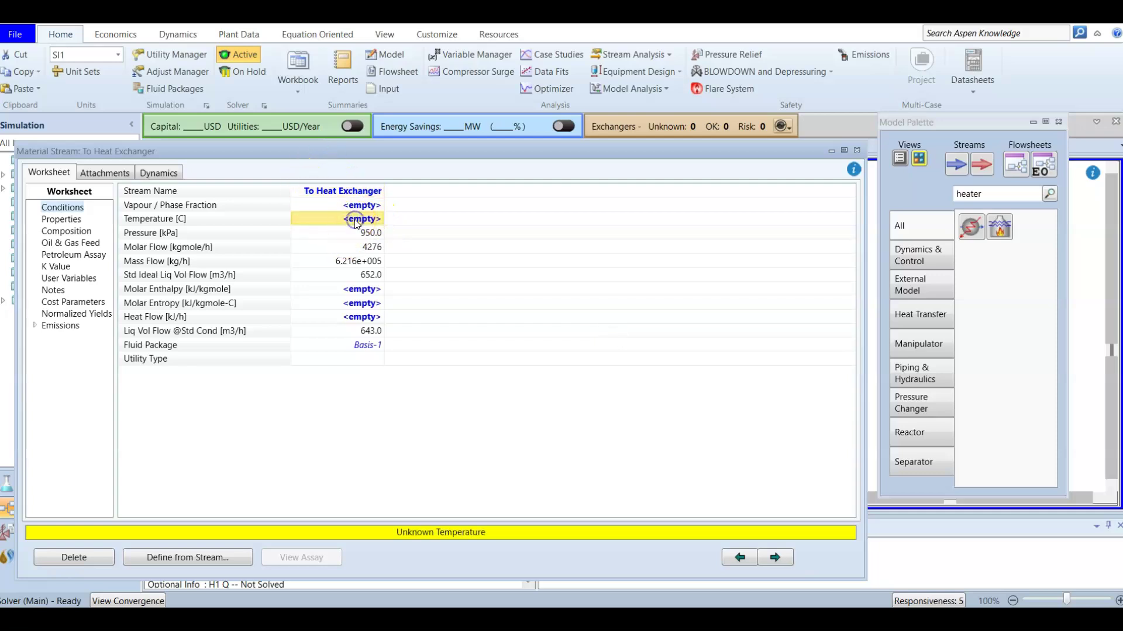
text(65)
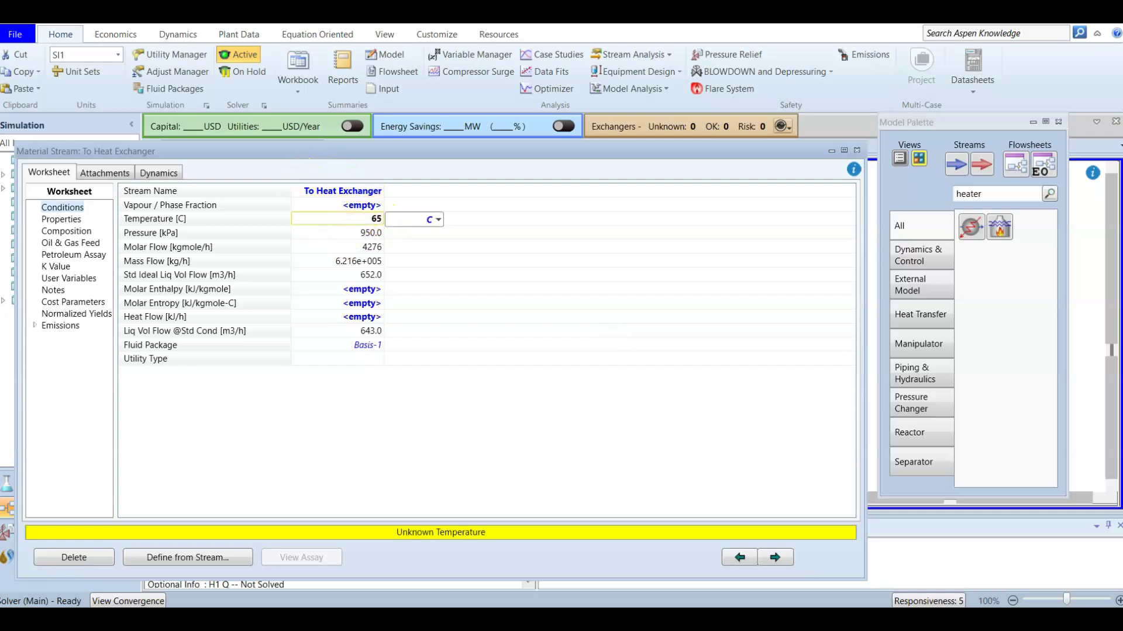
key(Return)
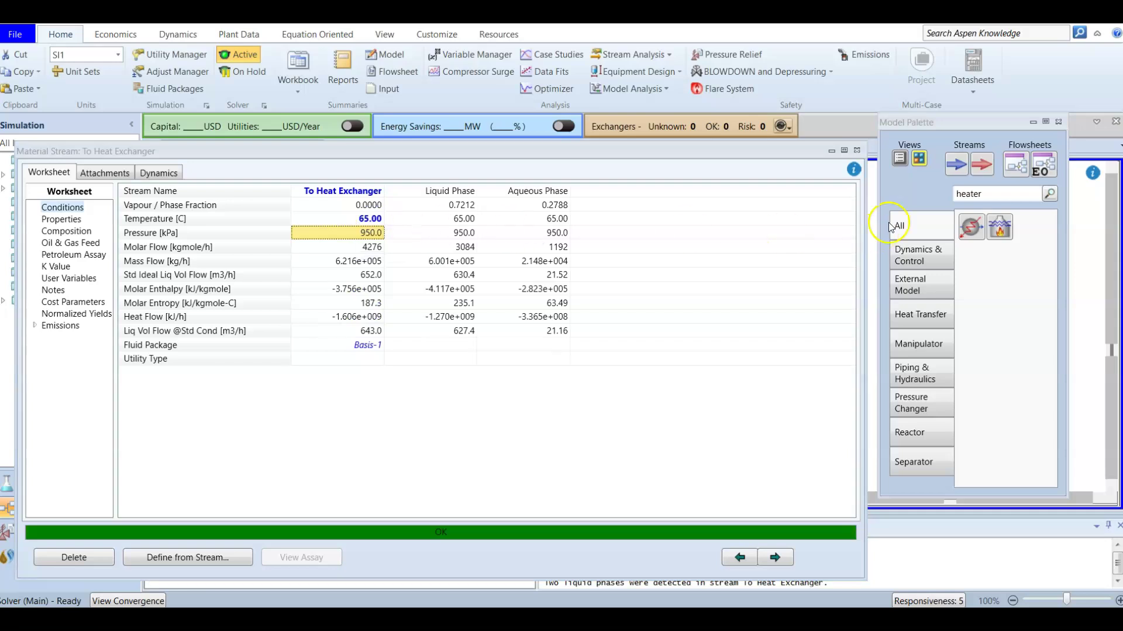
click(857, 150)
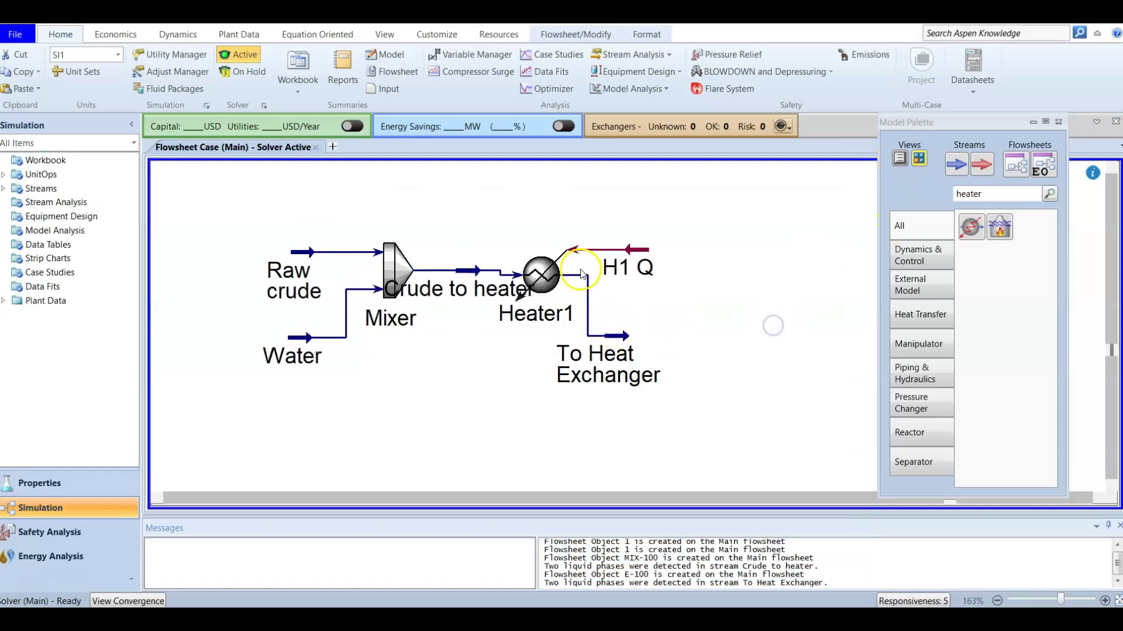
Move Heater1 above the level of the mixer and raise the H1 Q energy stream along with it
drag(541, 275, 542, 223)
click(675, 307)
click(542, 245)
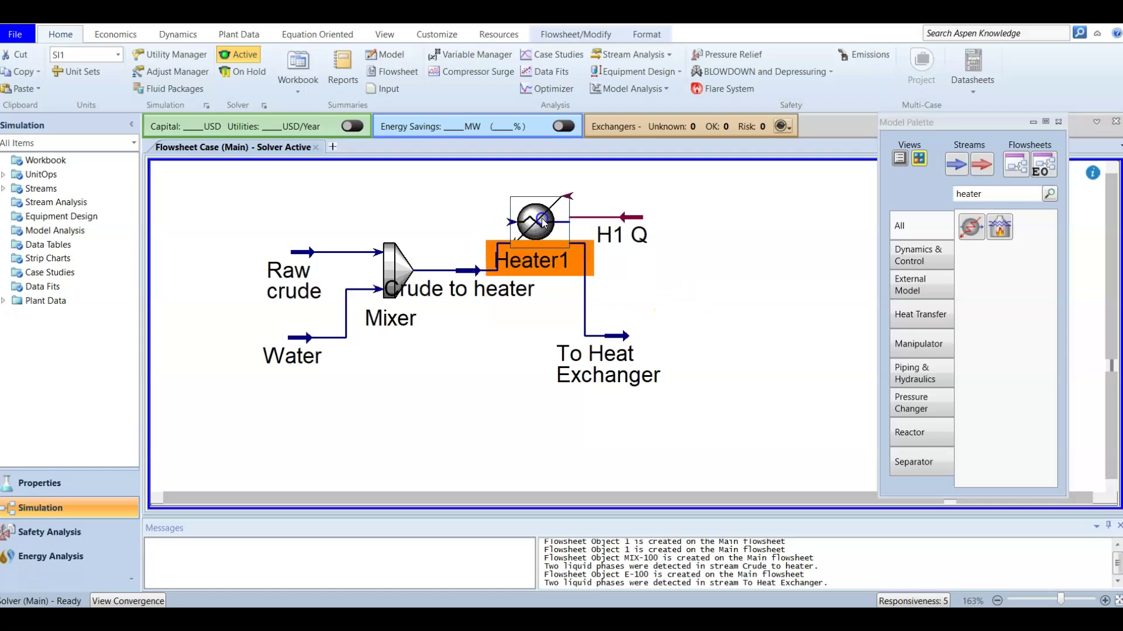
click(680, 260)
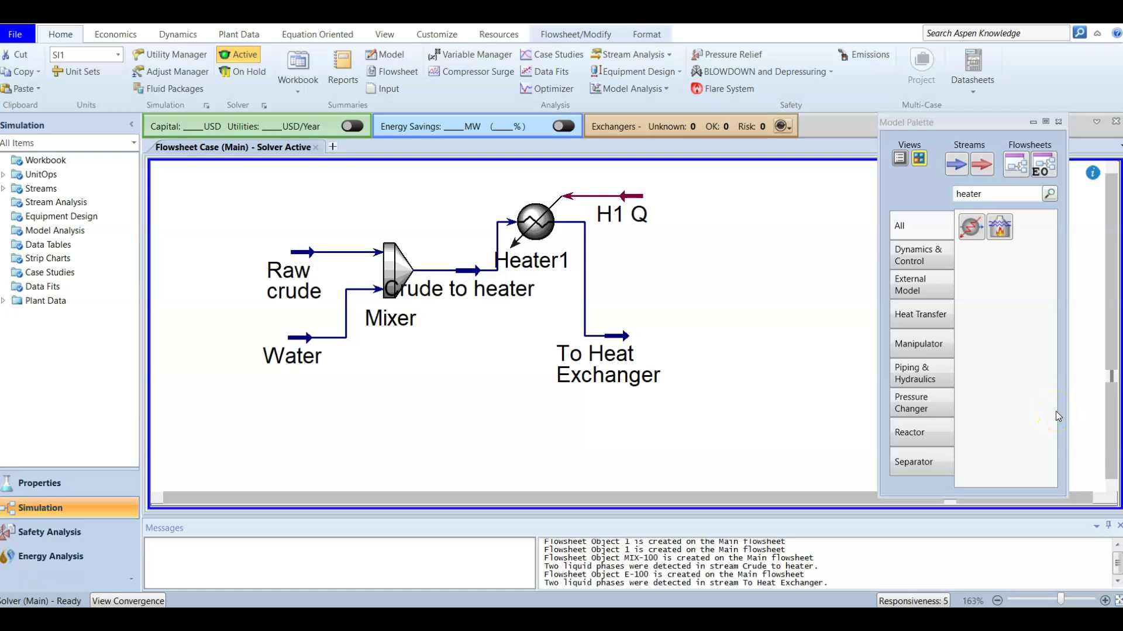
click(758, 374)
Find the heat exchanger model and place one beside the To Heat Exchanger stream
double_click(992, 193)
text(heat e)
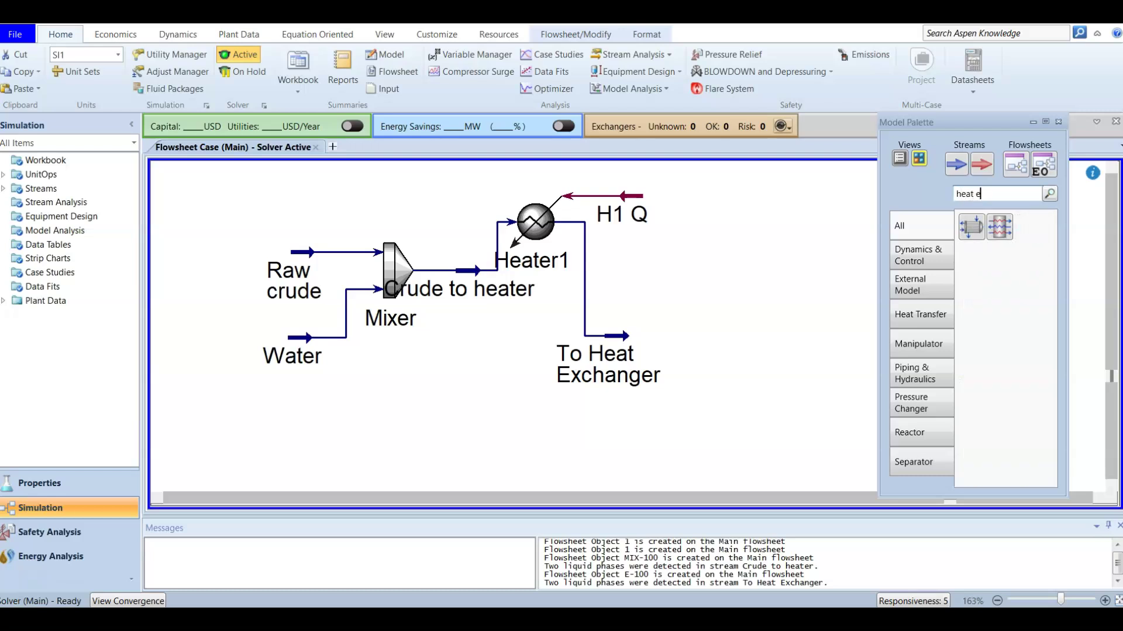
drag(972, 227, 802, 413)
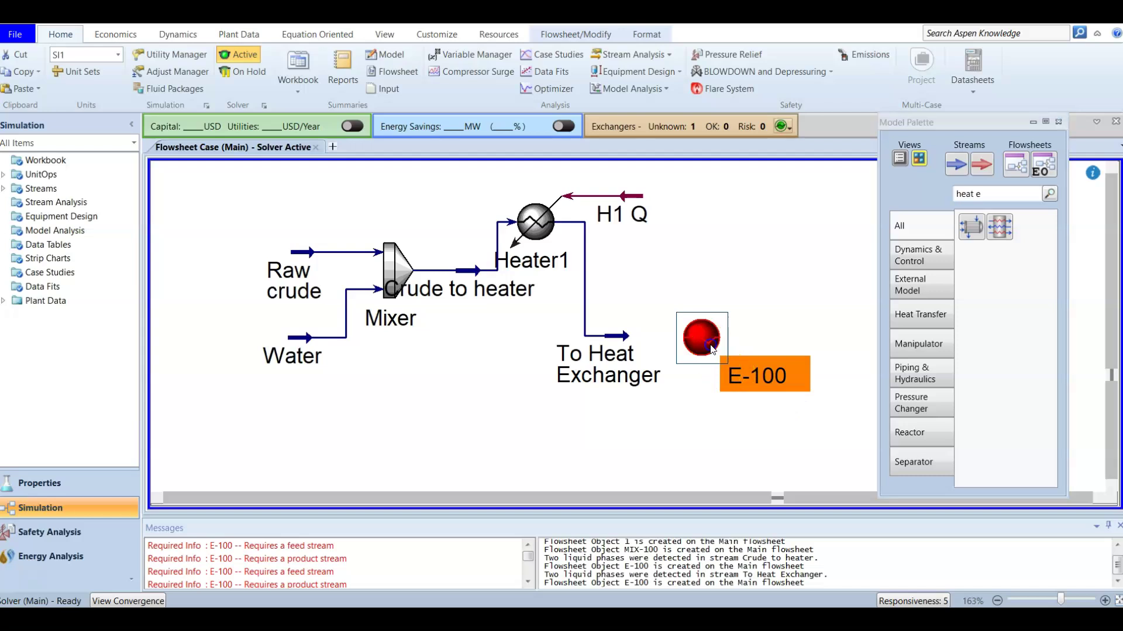
double_click(711, 345)
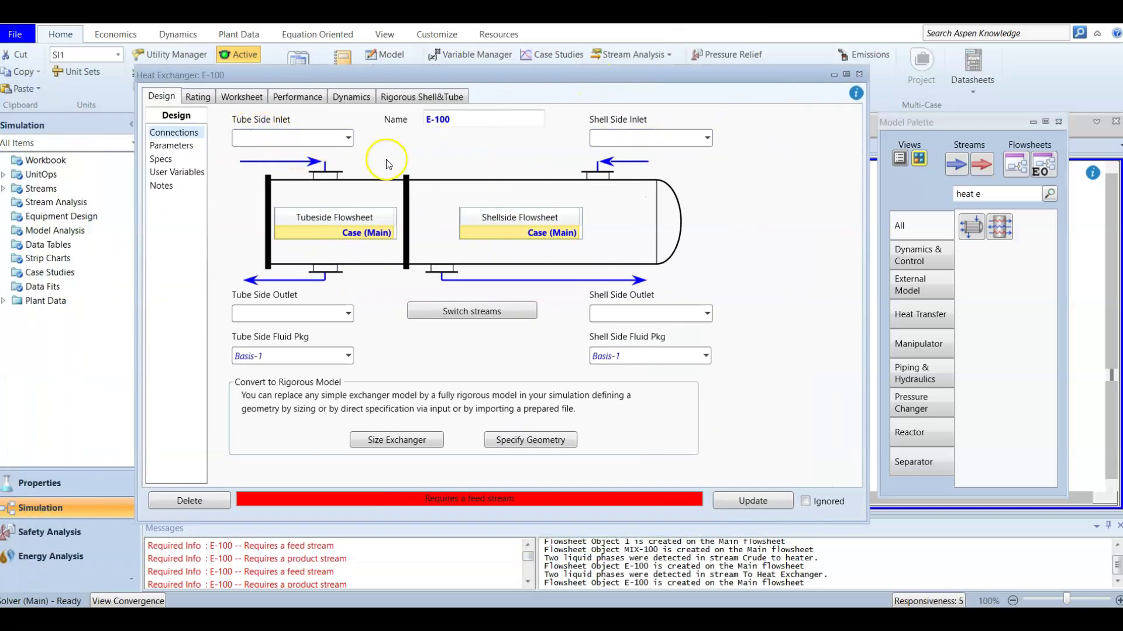
click(348, 138)
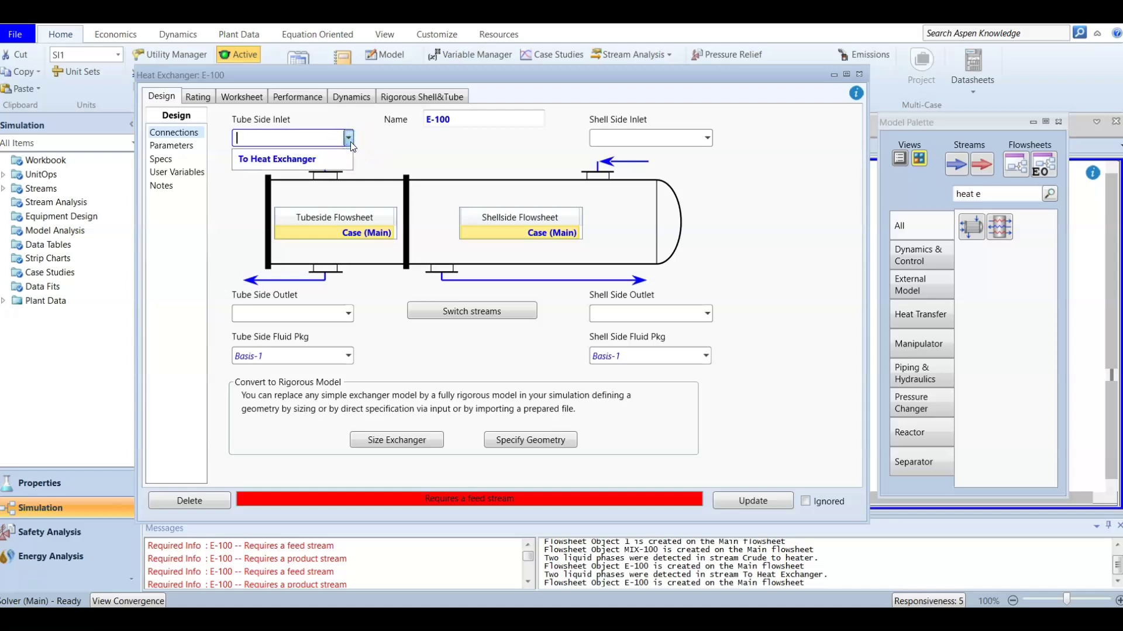
click(299, 160)
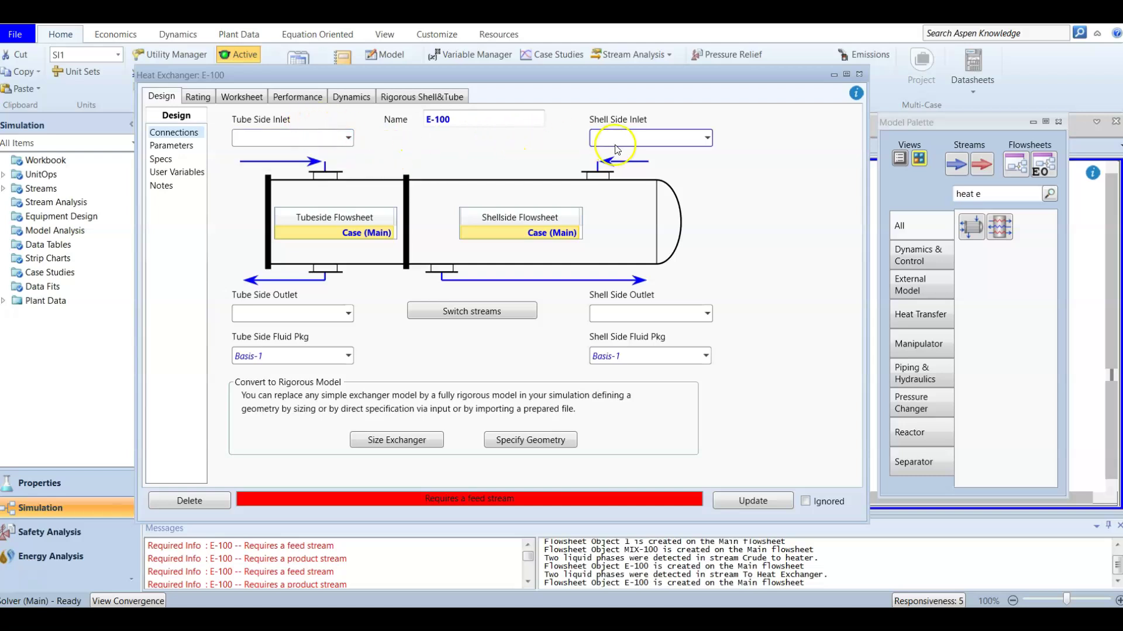
click(706, 192)
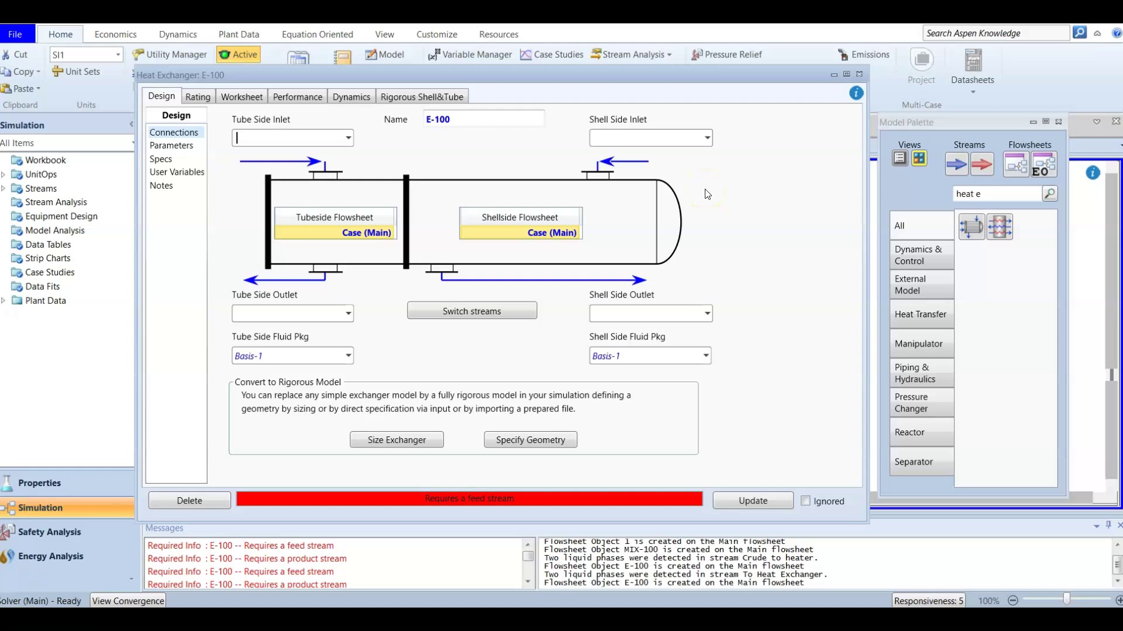
click(700, 178)
click(1090, 198)
click(859, 74)
click(817, 274)
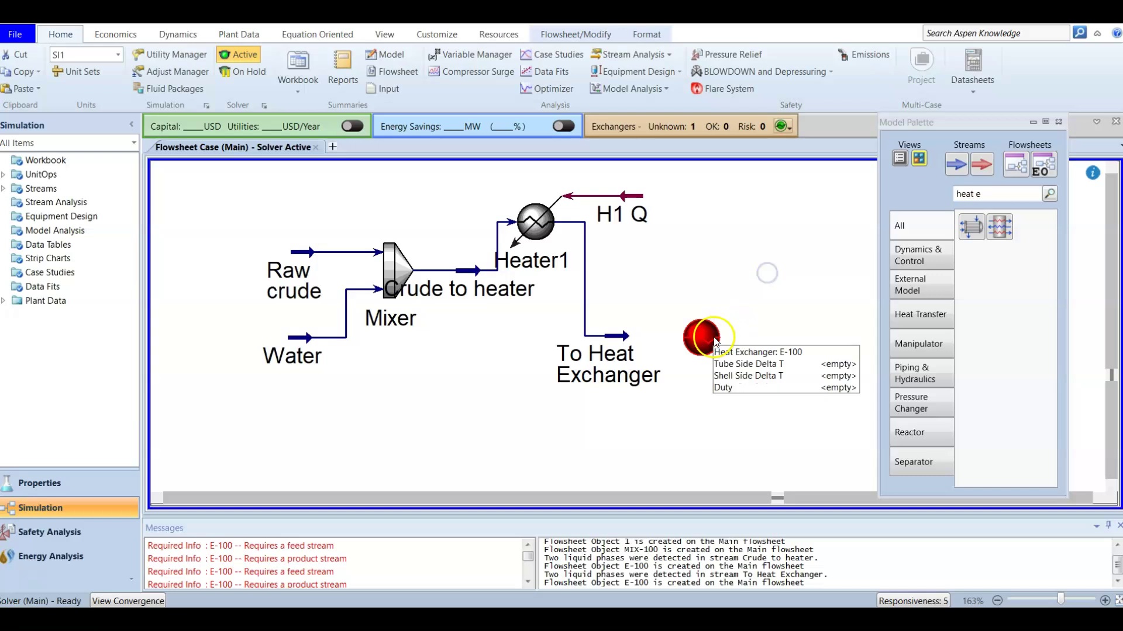
click(726, 380)
click(782, 303)
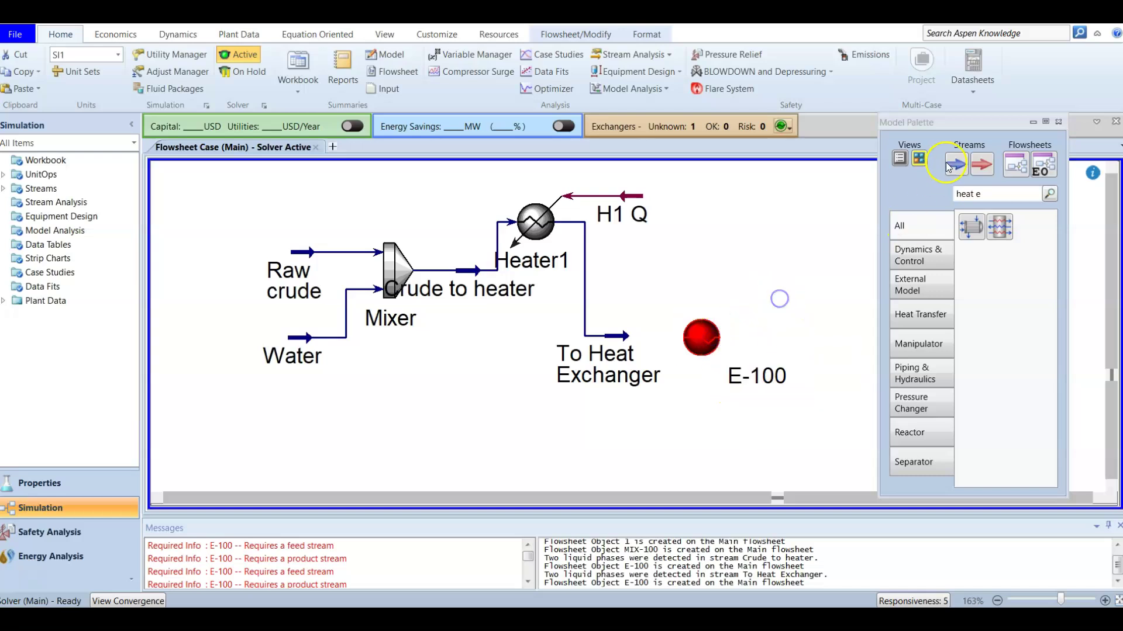
Add a material stream above the heat exchanger and rename it "Hot PA"
key(F11)
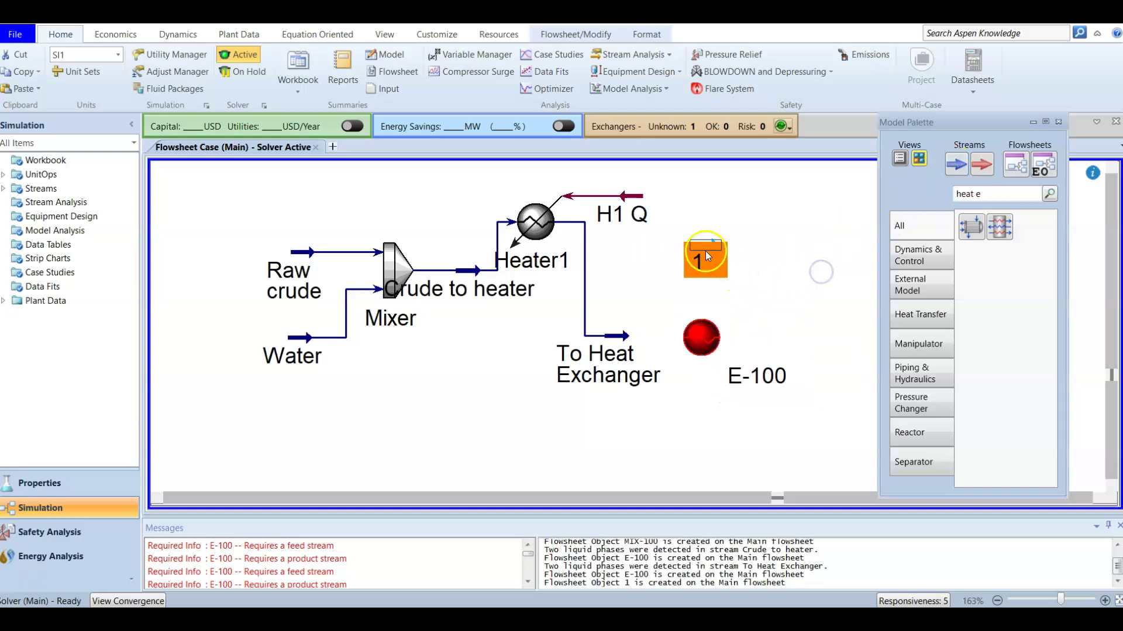
double_click(704, 246)
drag(515, 193, 869, 121)
click(467, 159)
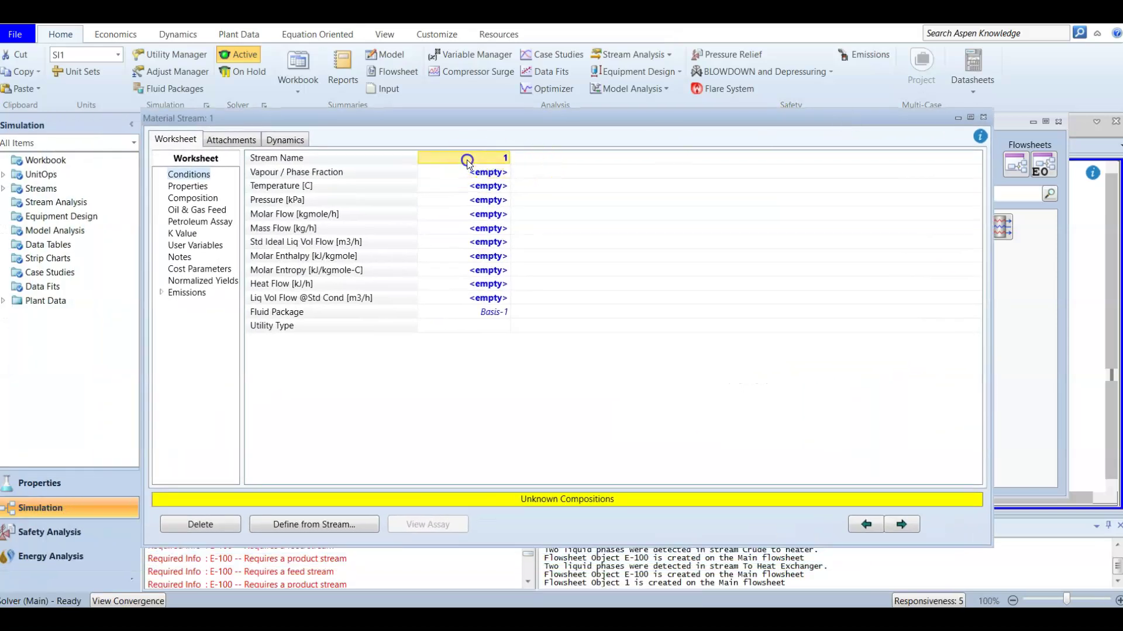
text(Hot PA)
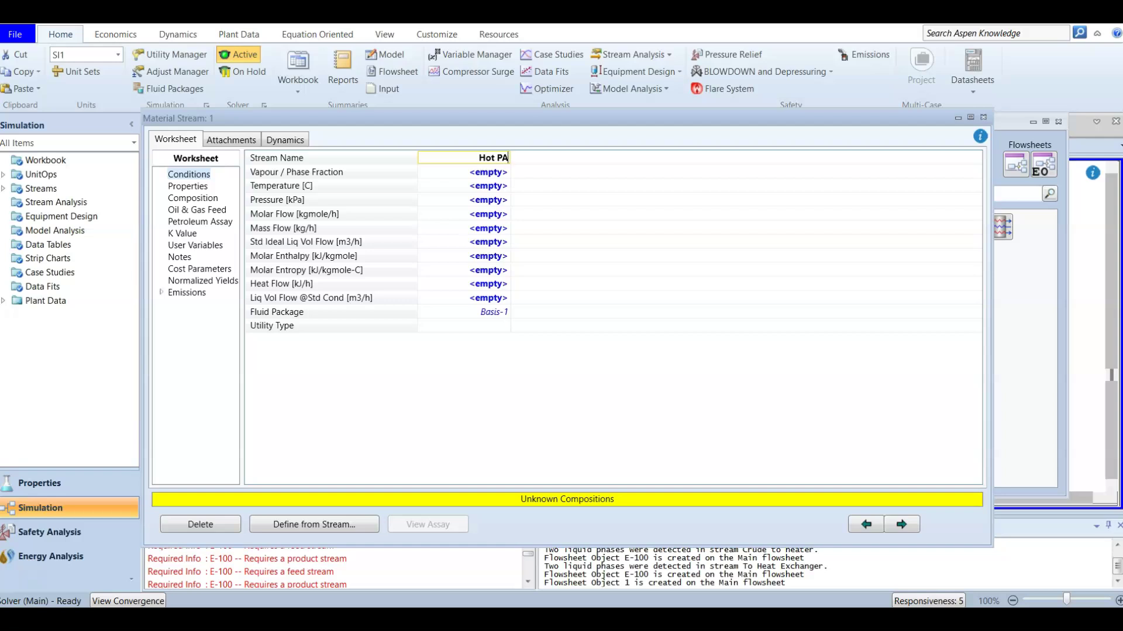
key(Return)
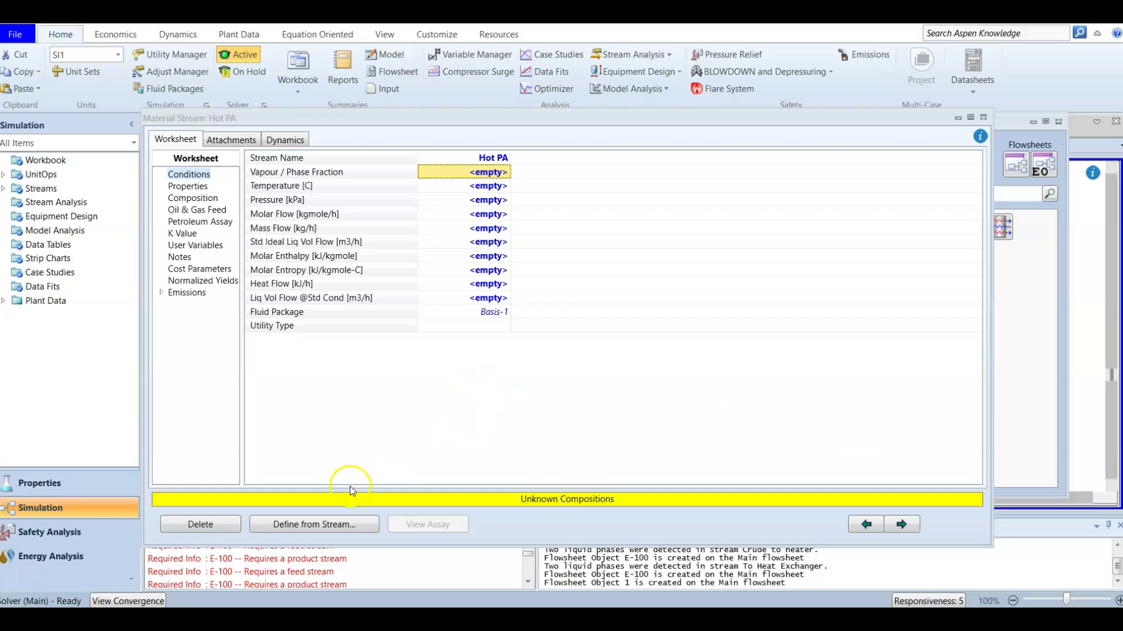
Define the Hot PA stream's composition by copying it from the Raw crude stream
click(321, 519)
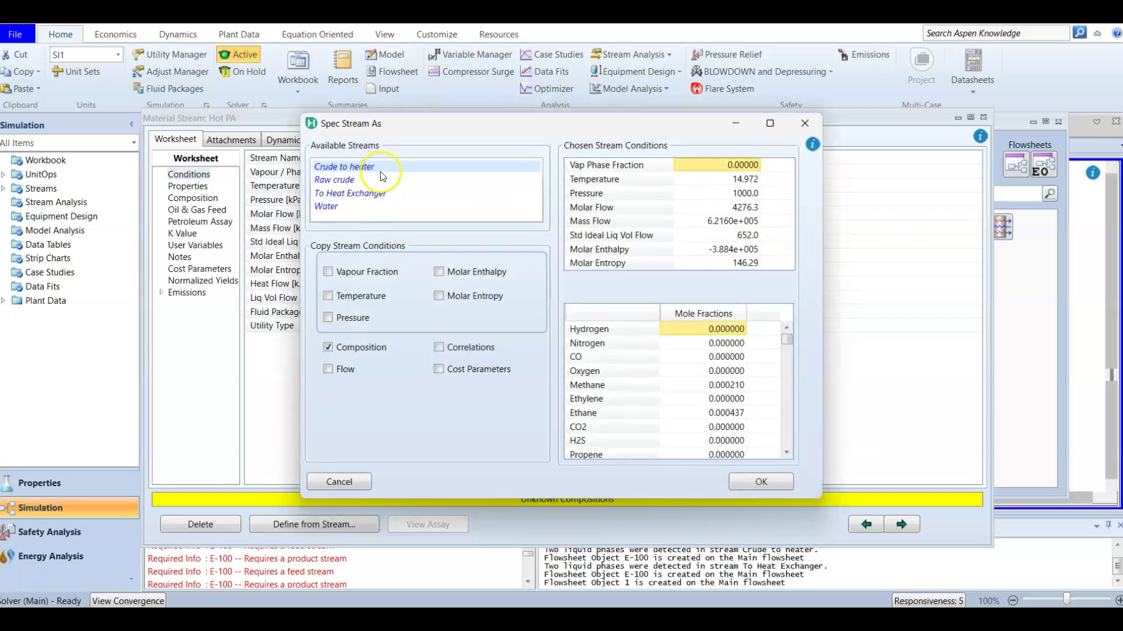
click(346, 184)
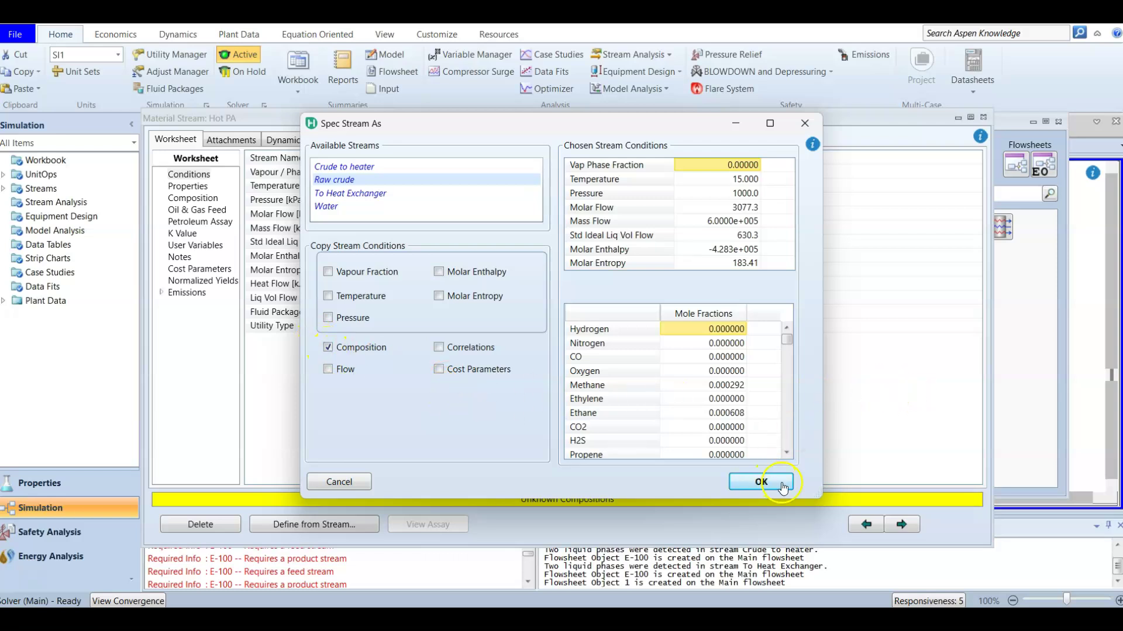
click(761, 482)
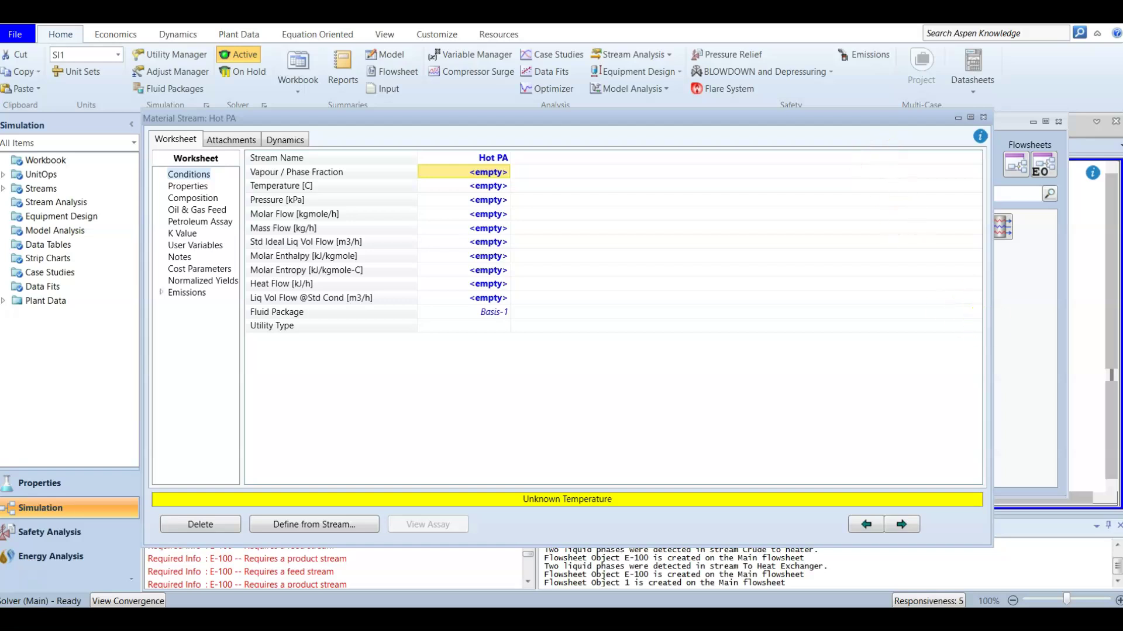
click(983, 117)
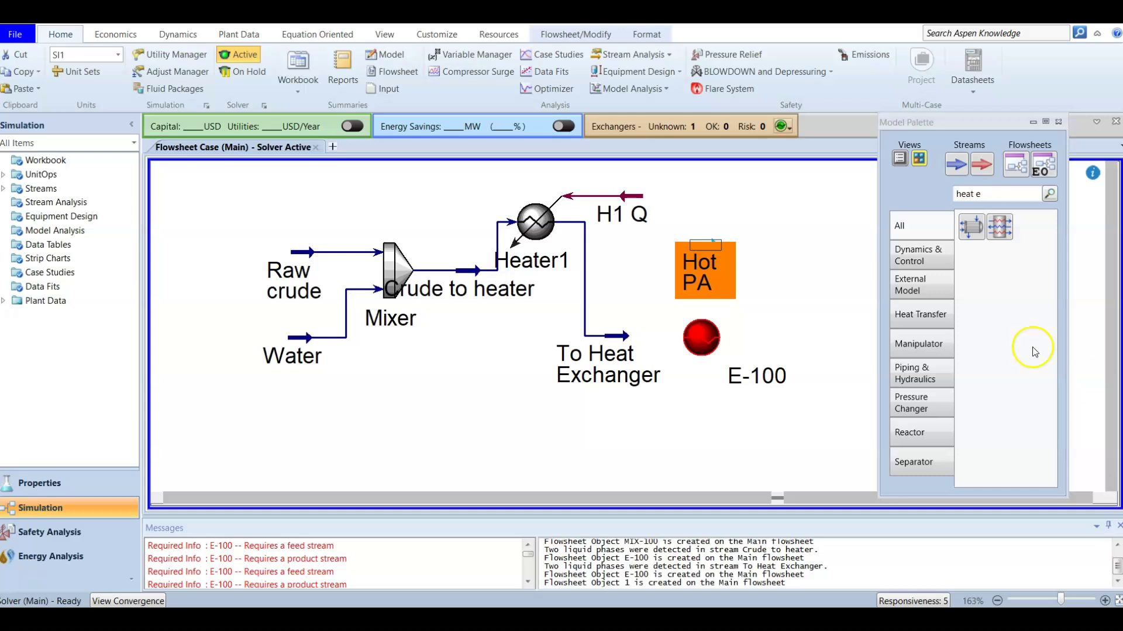
Set the Hot PA stream's temperature to 180 C and its pressure to 200 kPa
click(764, 284)
double_click(701, 246)
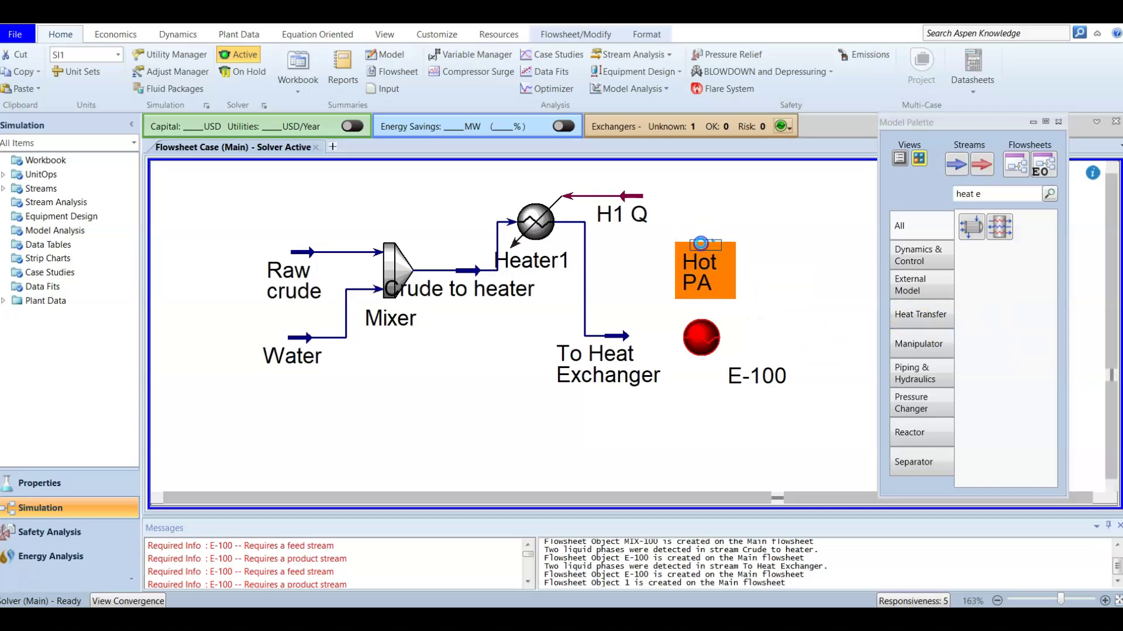
drag(640, 128, 665, 95)
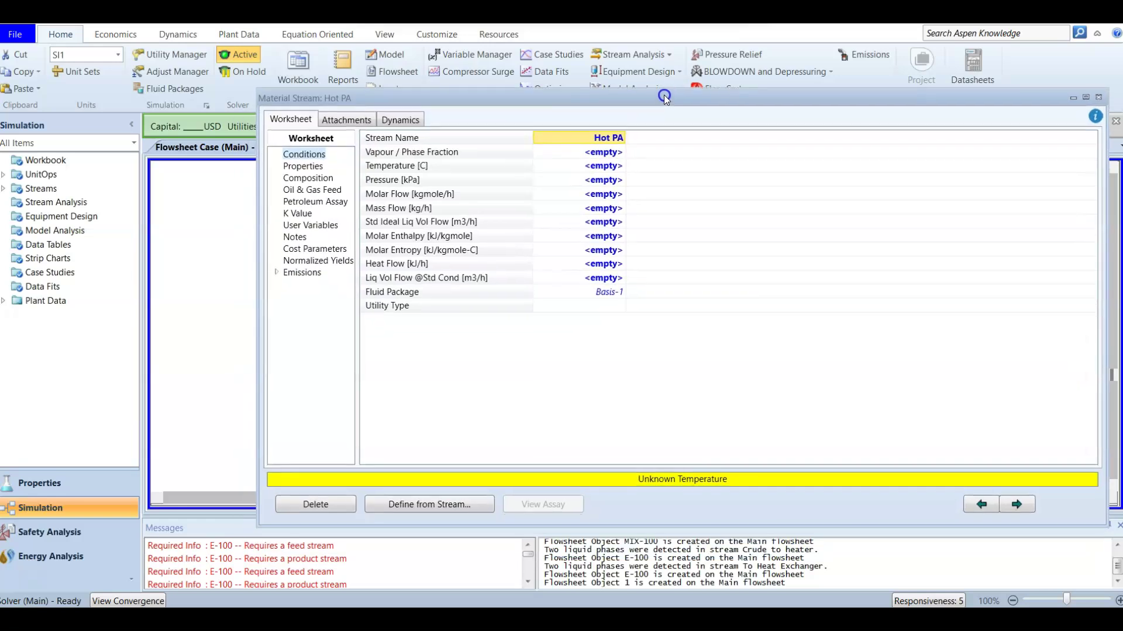
click(621, 167)
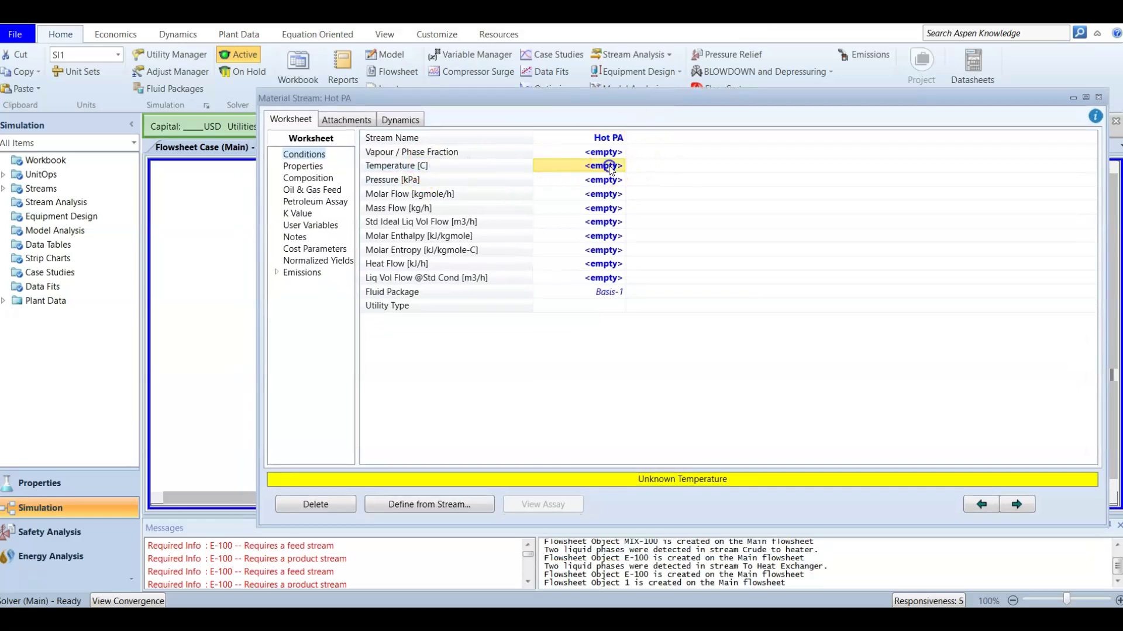
text(18)
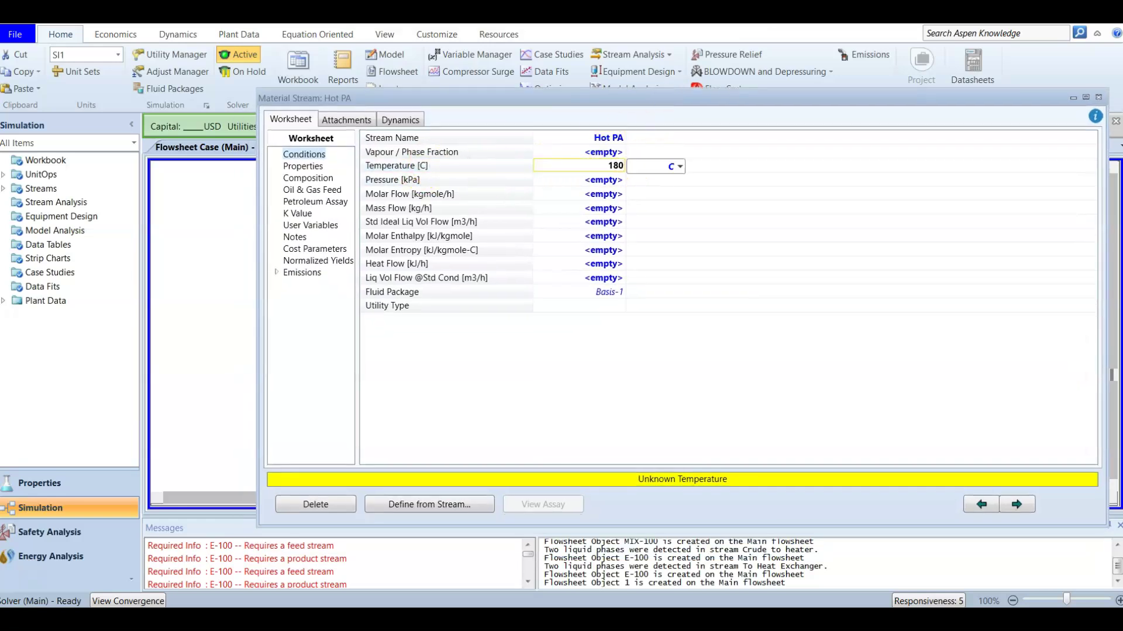
text(0)
key(Return)
text(18)
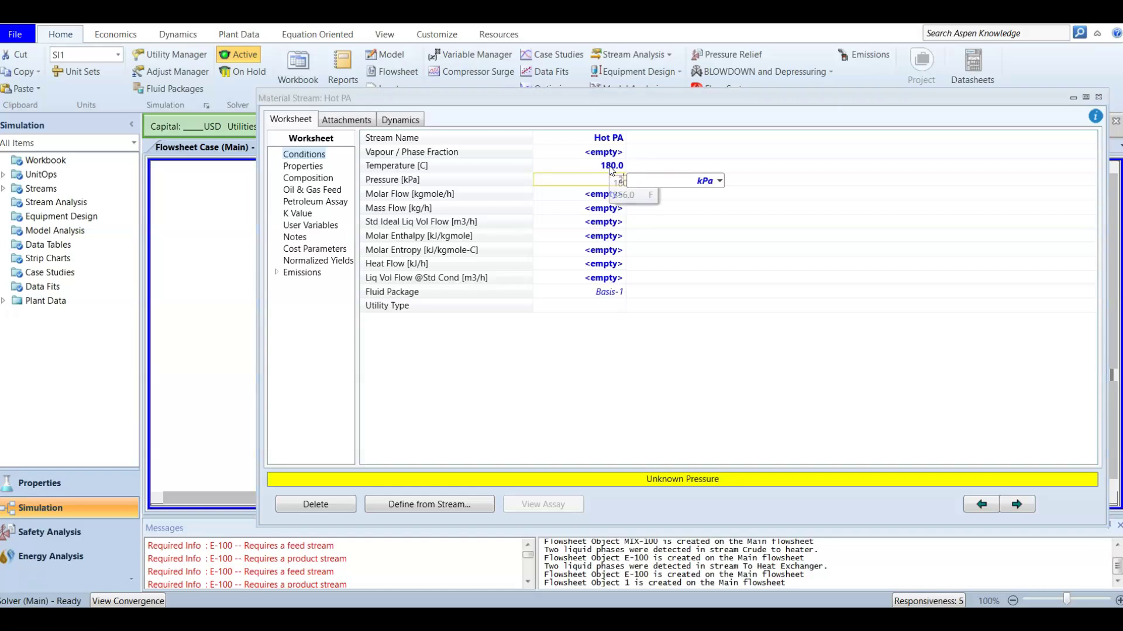
text(0.0)
key(Return)
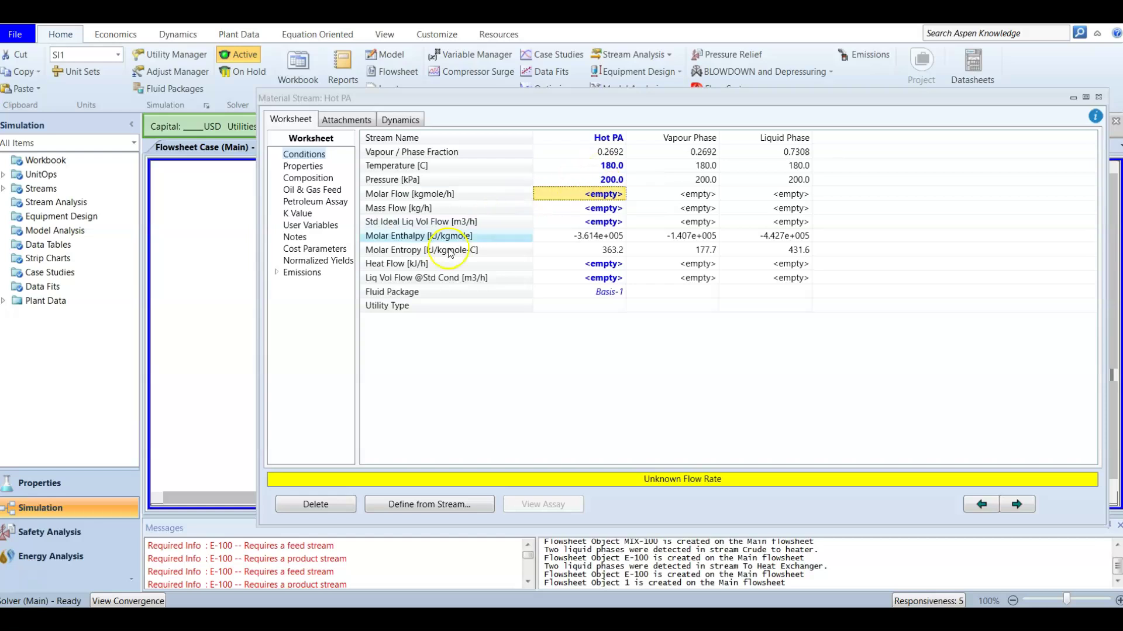
Set the Hot PA stream's standard ideal liquid volume flow to 175 m3/h and close its properties
click(598, 227)
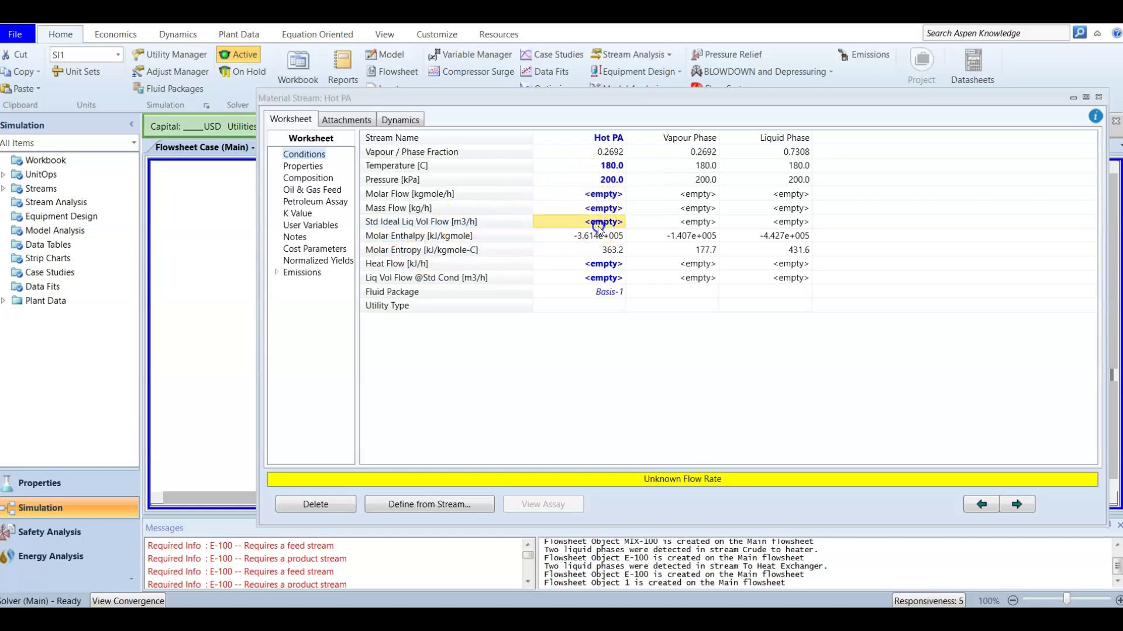
text(175)
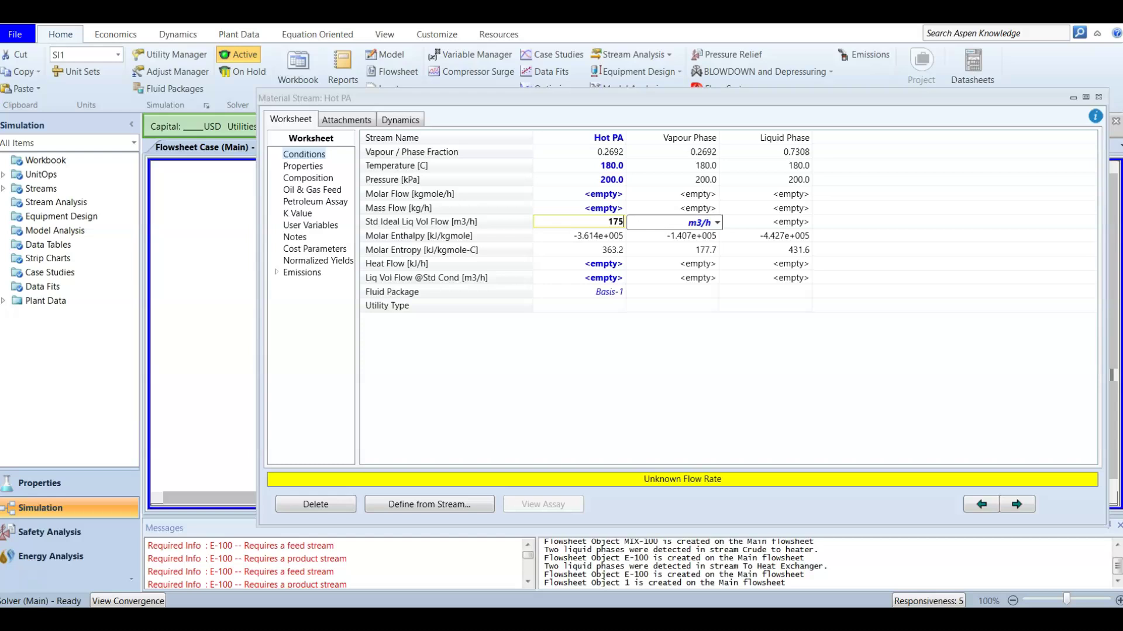
key(Return)
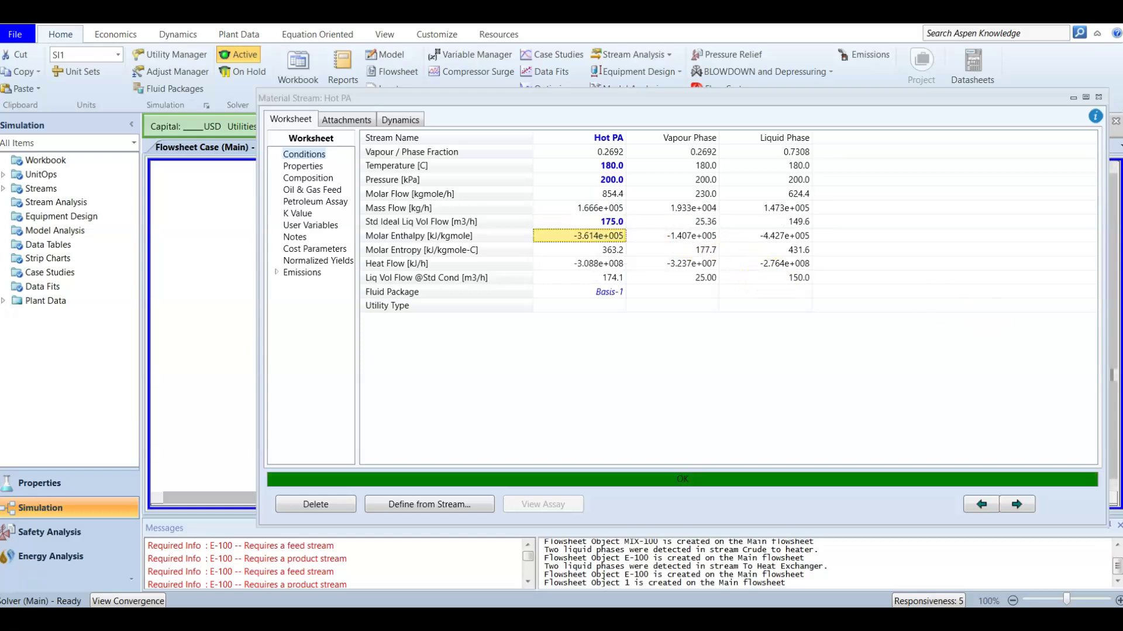
click(1099, 98)
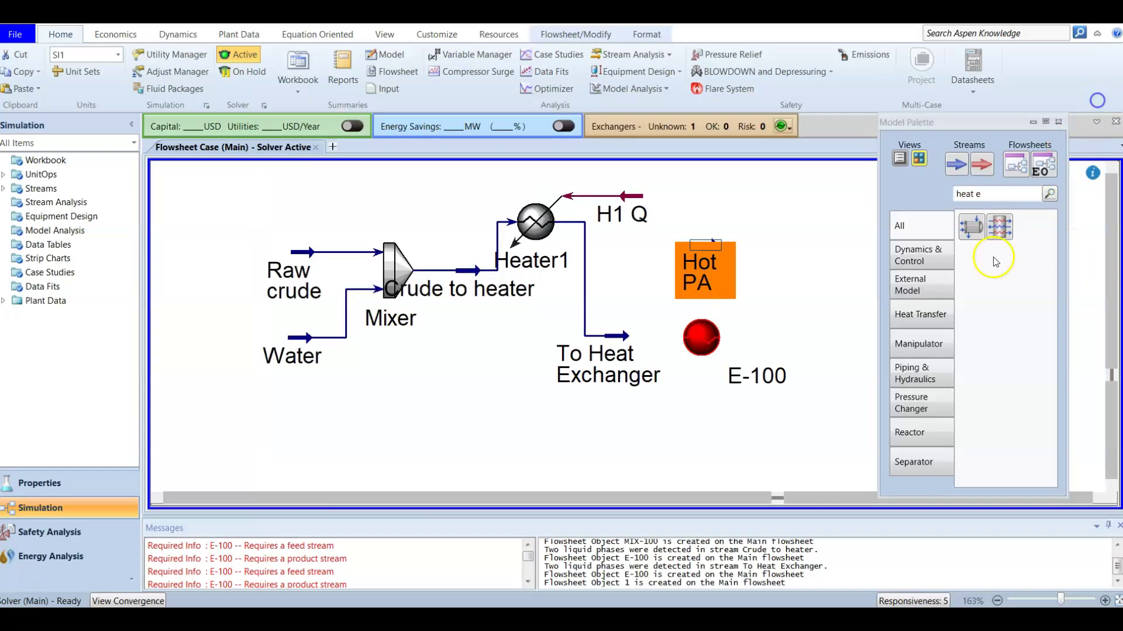
Connect Hot PA as the shell-side inlet and To Heat Exchanger as the tube-side inlet of heat exchanger E-100
double_click(718, 342)
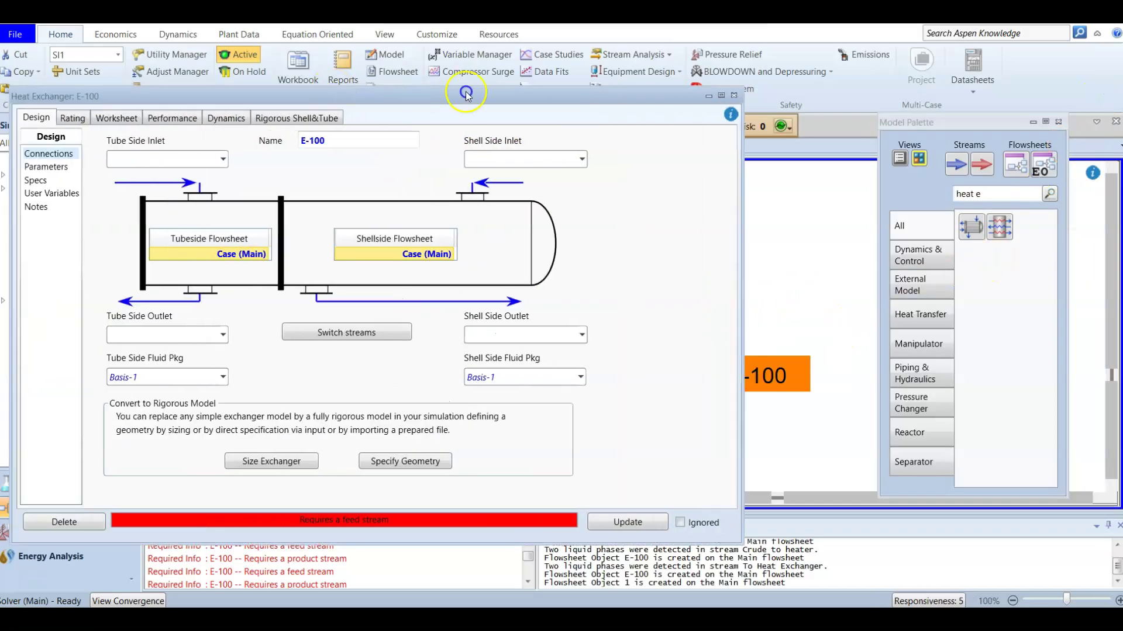
drag(466, 96, 573, 40)
click(688, 105)
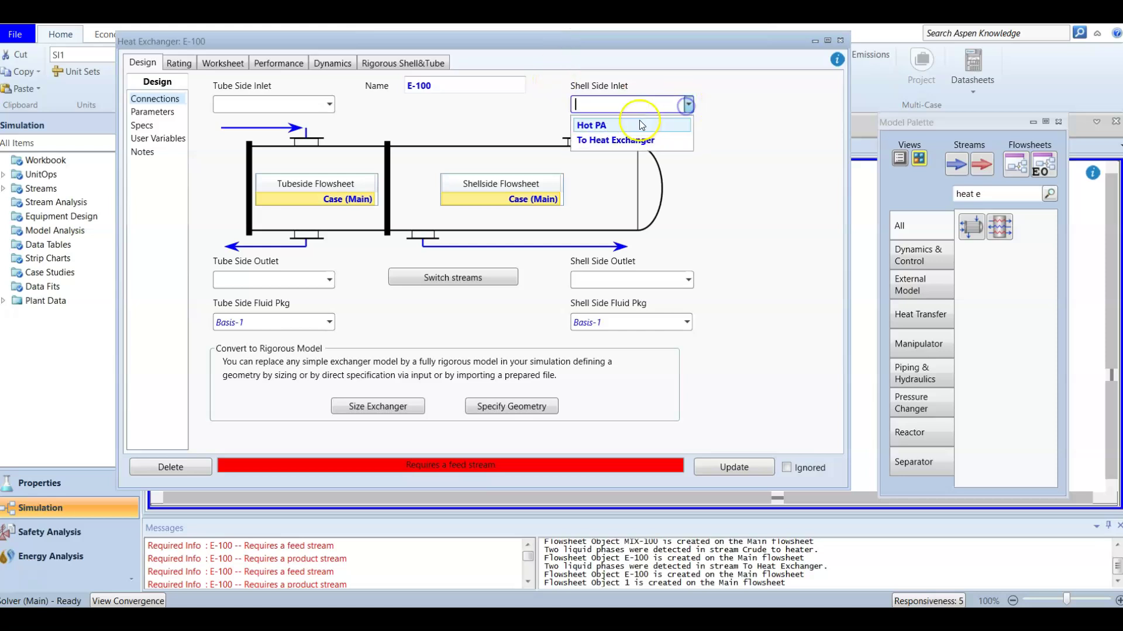
click(640, 123)
click(331, 103)
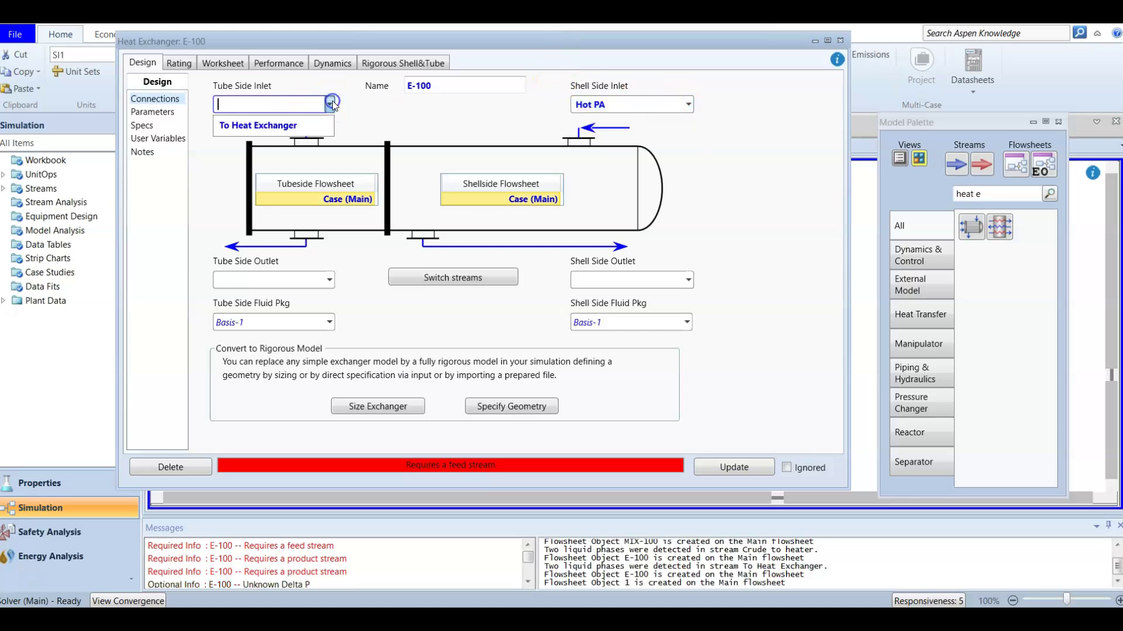
click(297, 125)
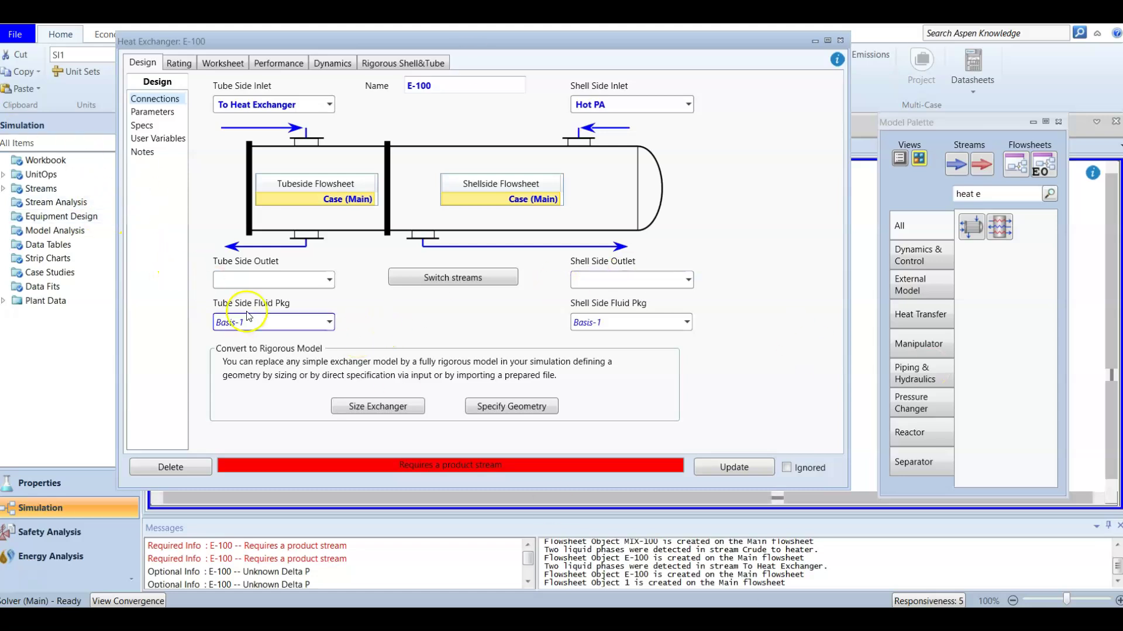
Create the exchanger's outlet streams, naming the tube-side outlet "To desalter" and the shell-side outlet "Cold PA"
click(277, 279)
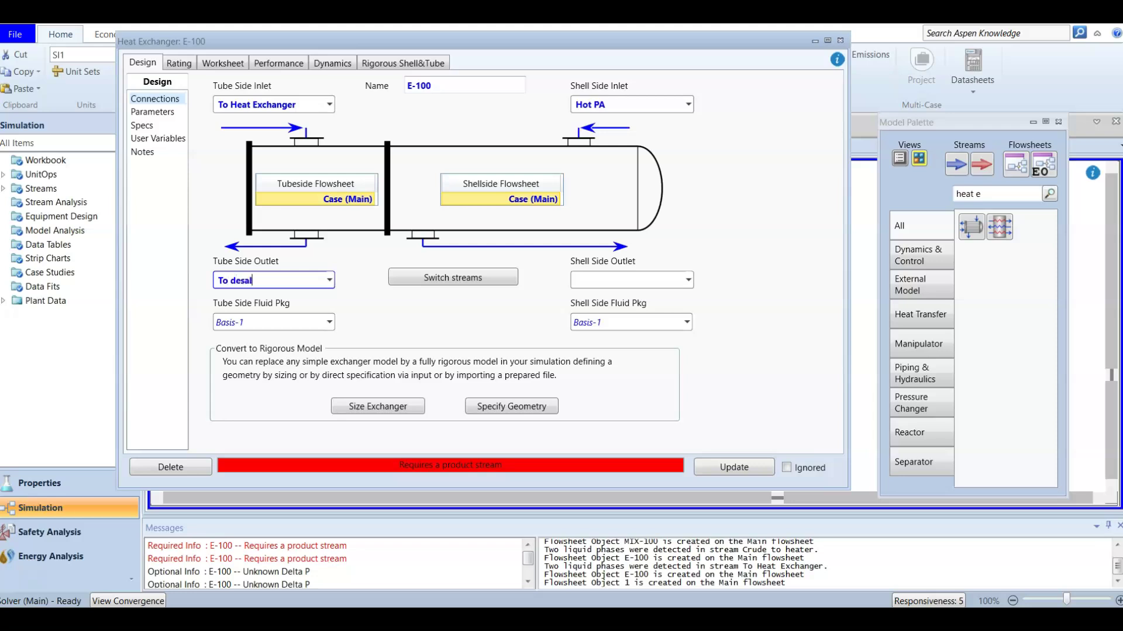
key(Return)
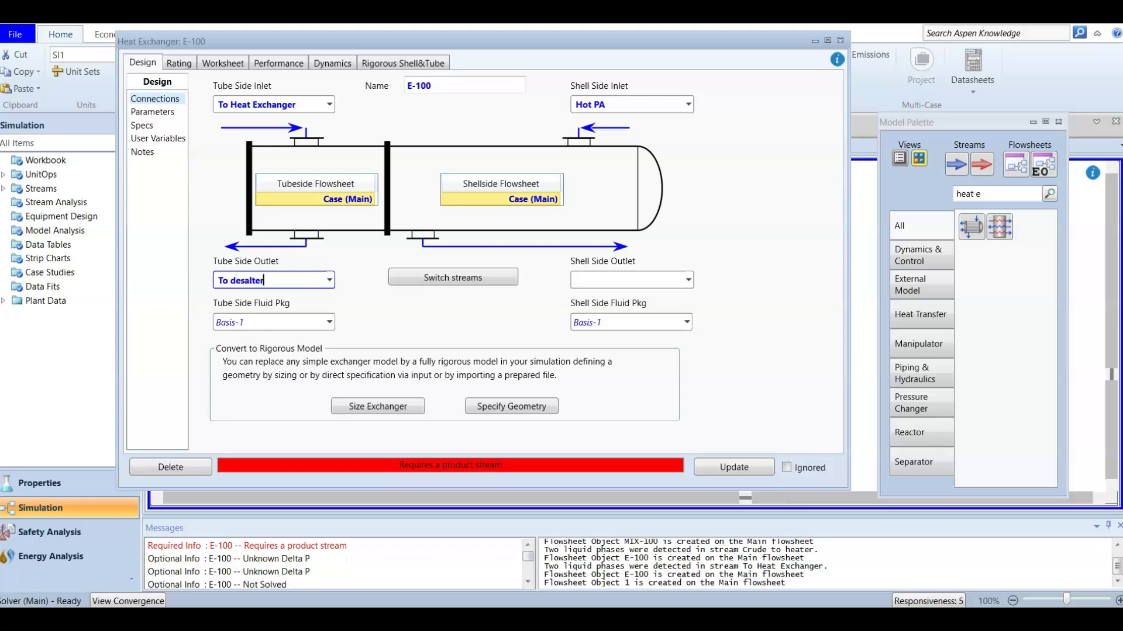
click(588, 279)
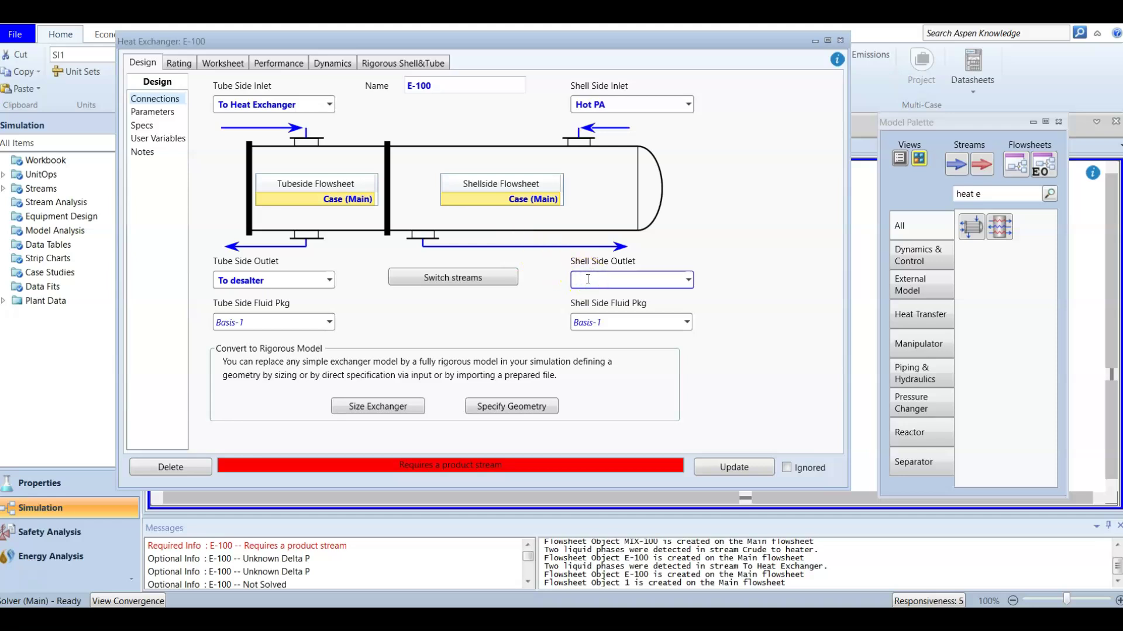
text(Cold PA)
key(Return)
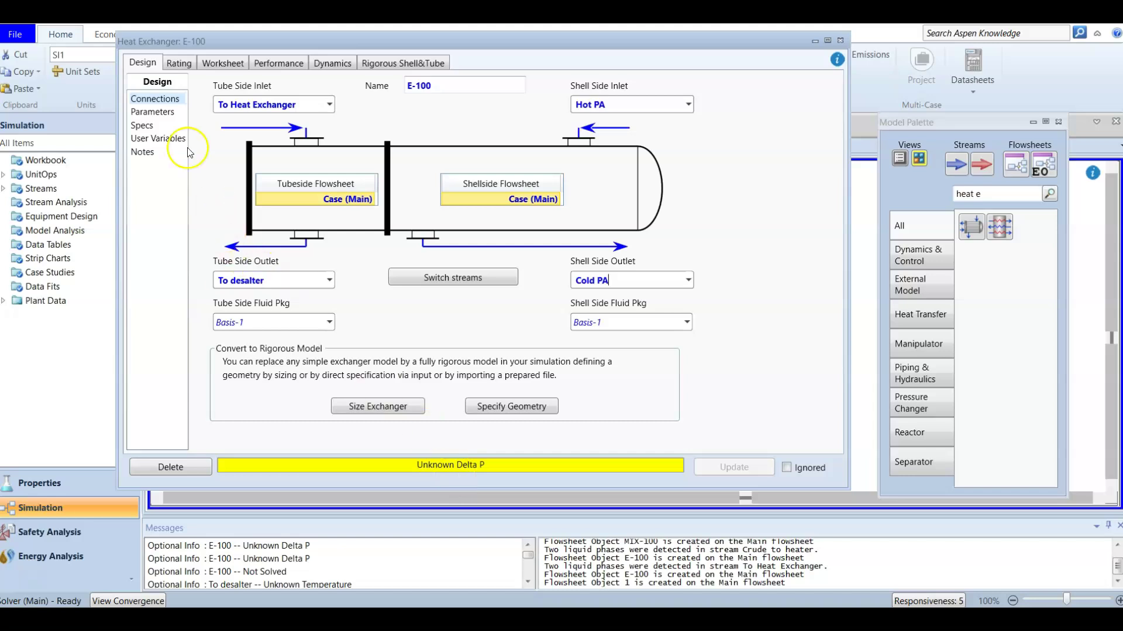
Change the heat exchanger model of E-100 to Simple Weighted
click(151, 111)
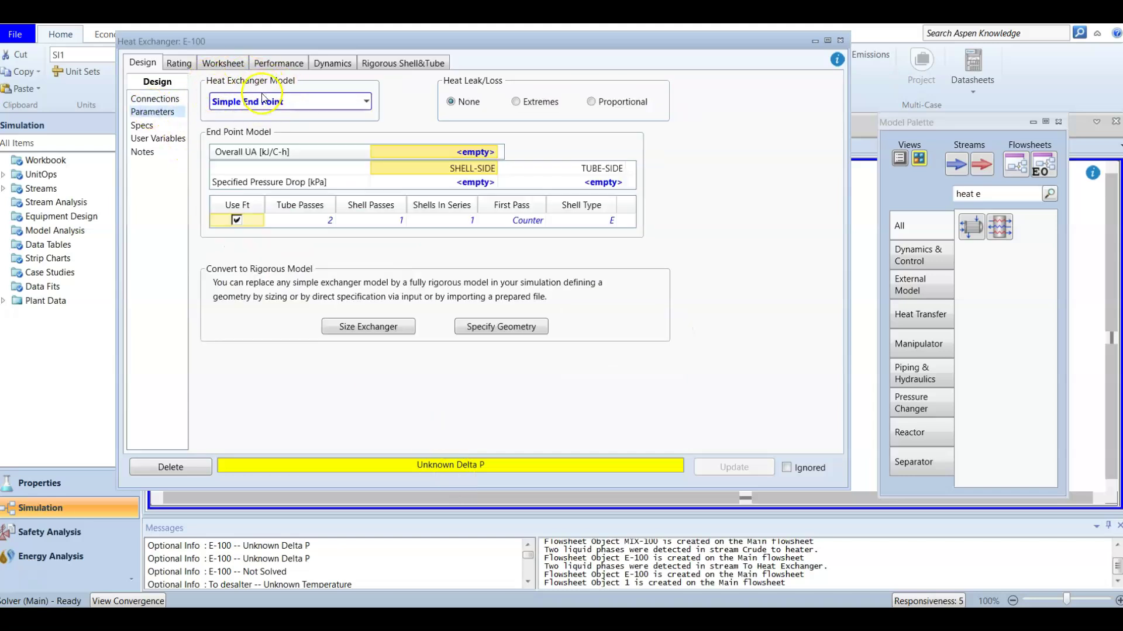
click(365, 102)
click(300, 167)
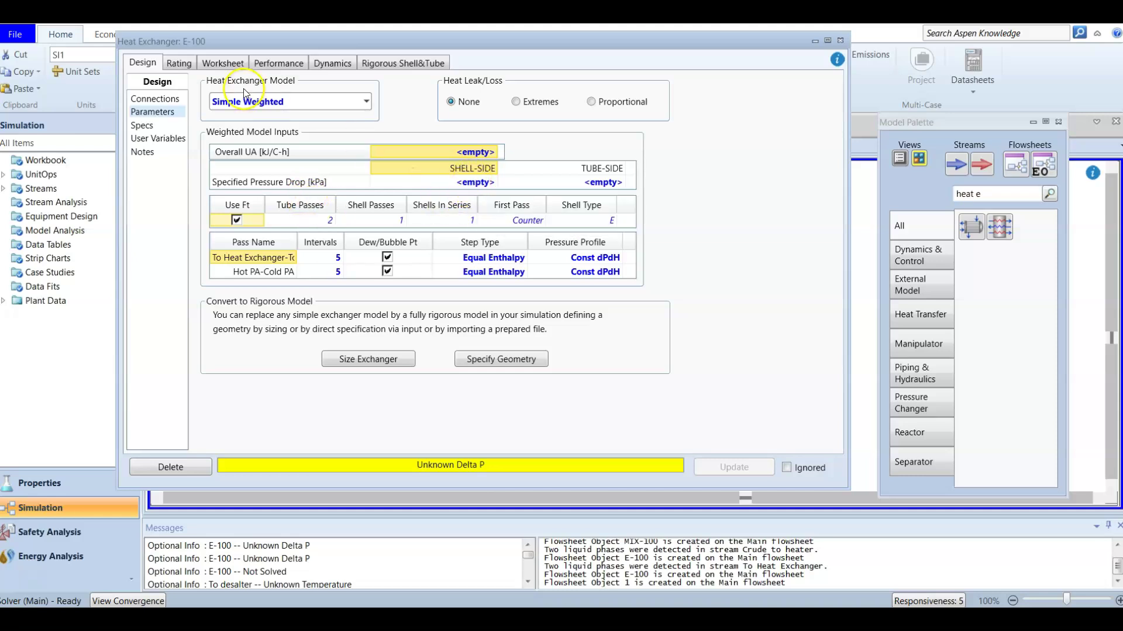
click(365, 102)
click(364, 101)
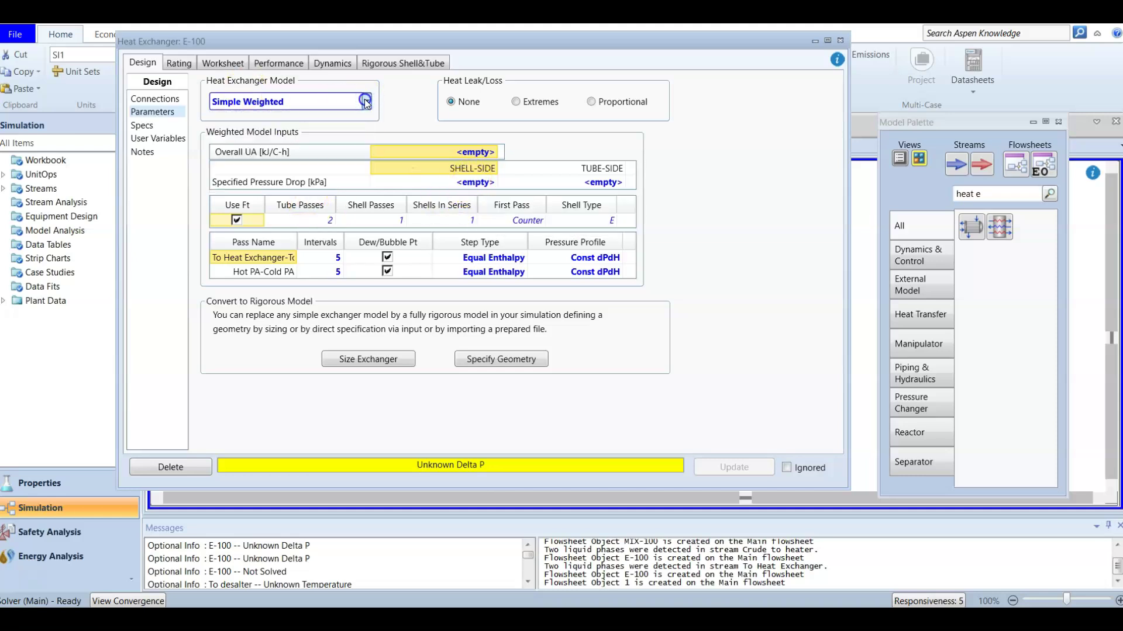
Specify the exchanger's pressure drops as 5 kPa on the shell side and 35 kPa on the tube side
click(433, 181)
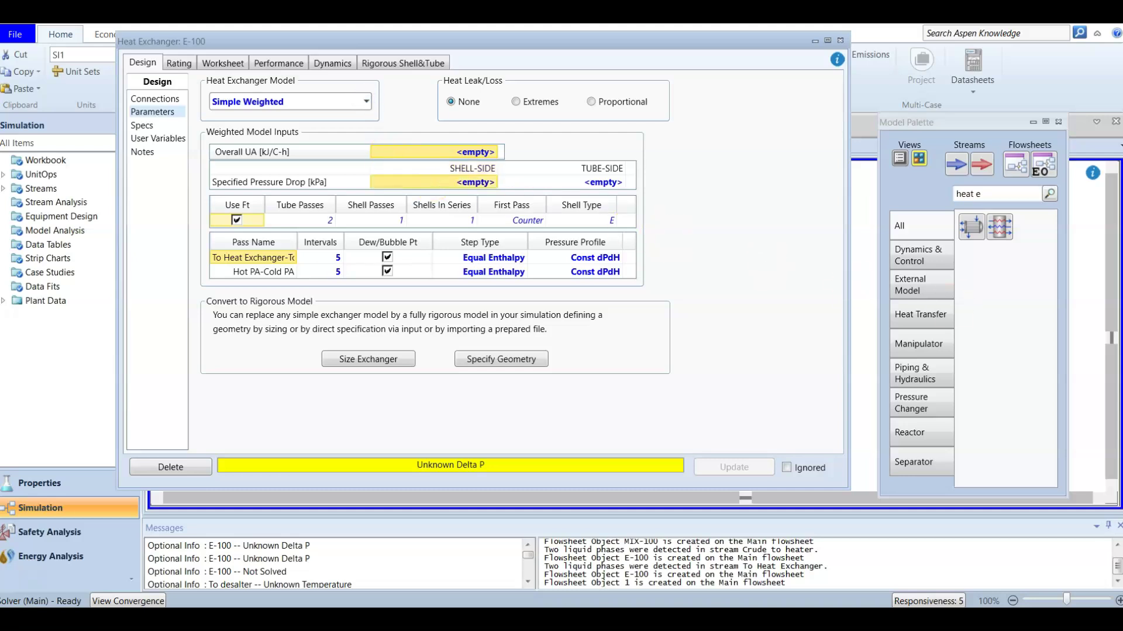
click(614, 186)
text(5)
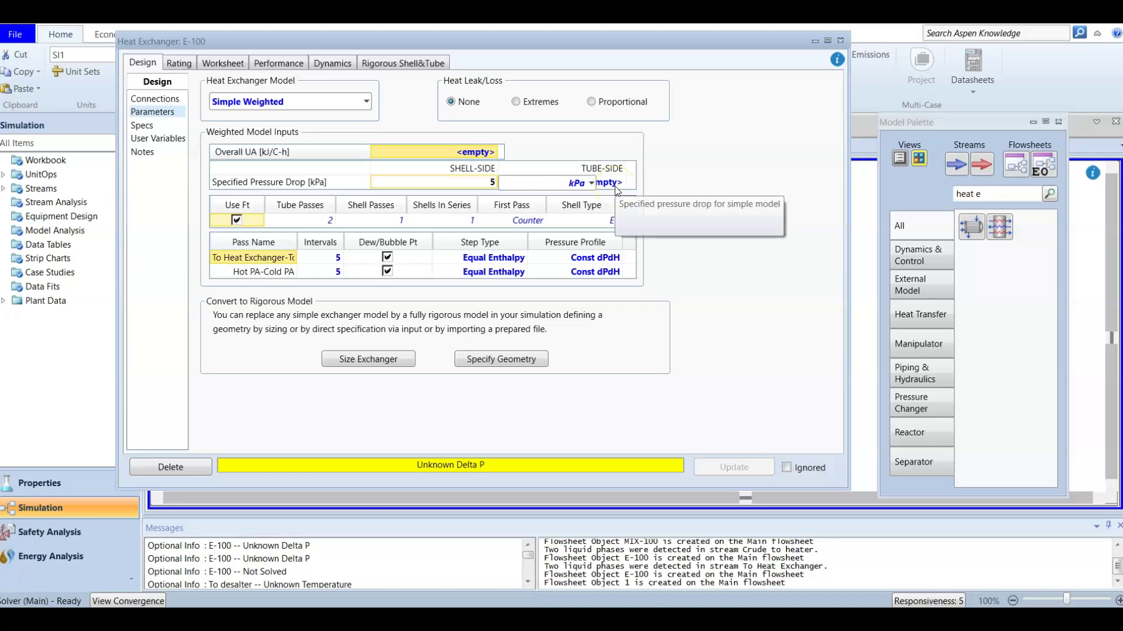
key(Return)
click(606, 185)
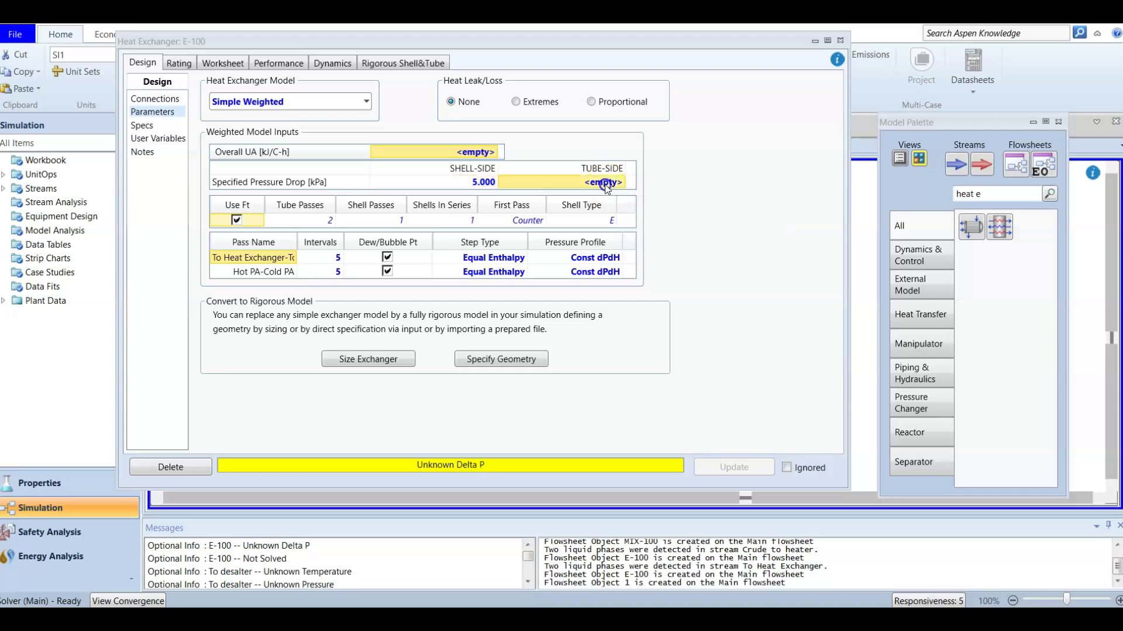
text(35)
key(Return)
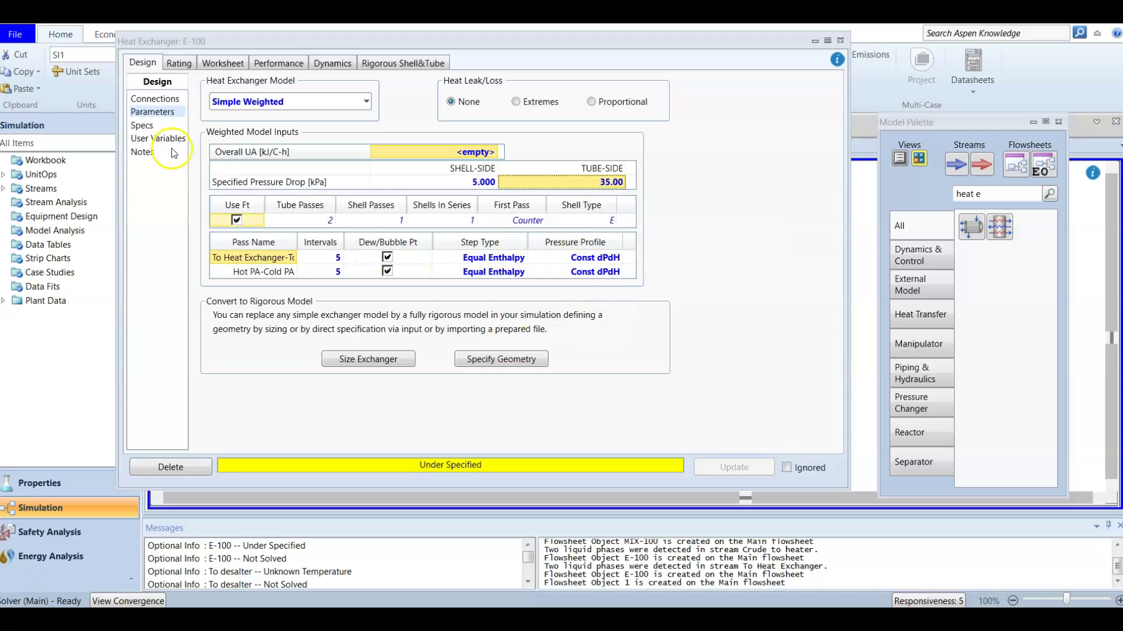
Deactivate the E-100 UA specification of the heat exchanger and check the solver's degrees of freedom
click(143, 126)
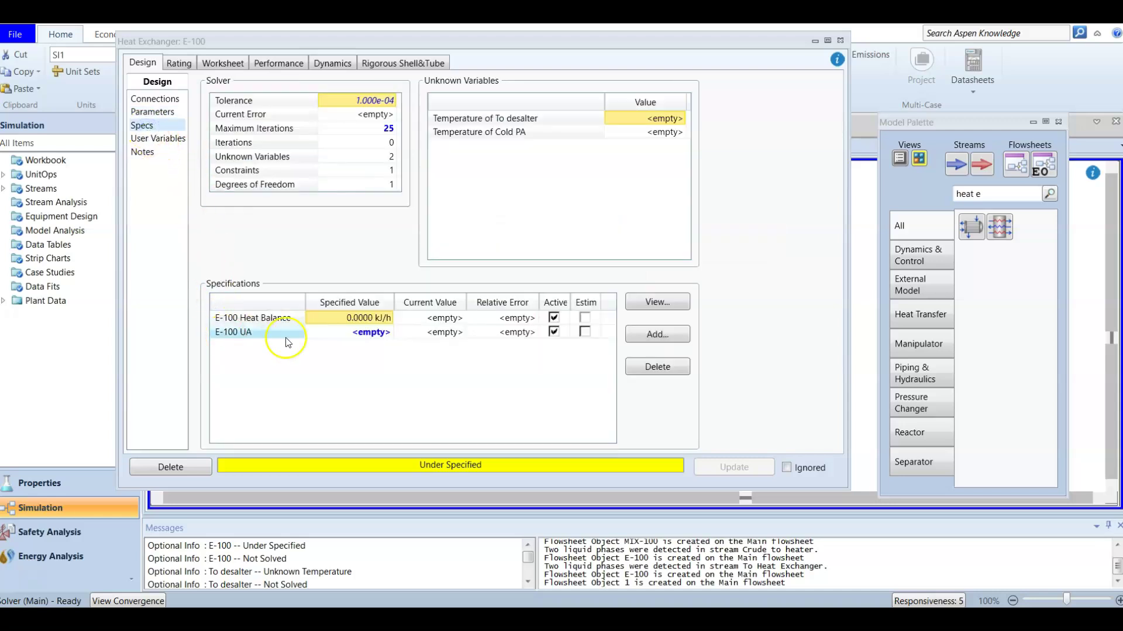
click(251, 341)
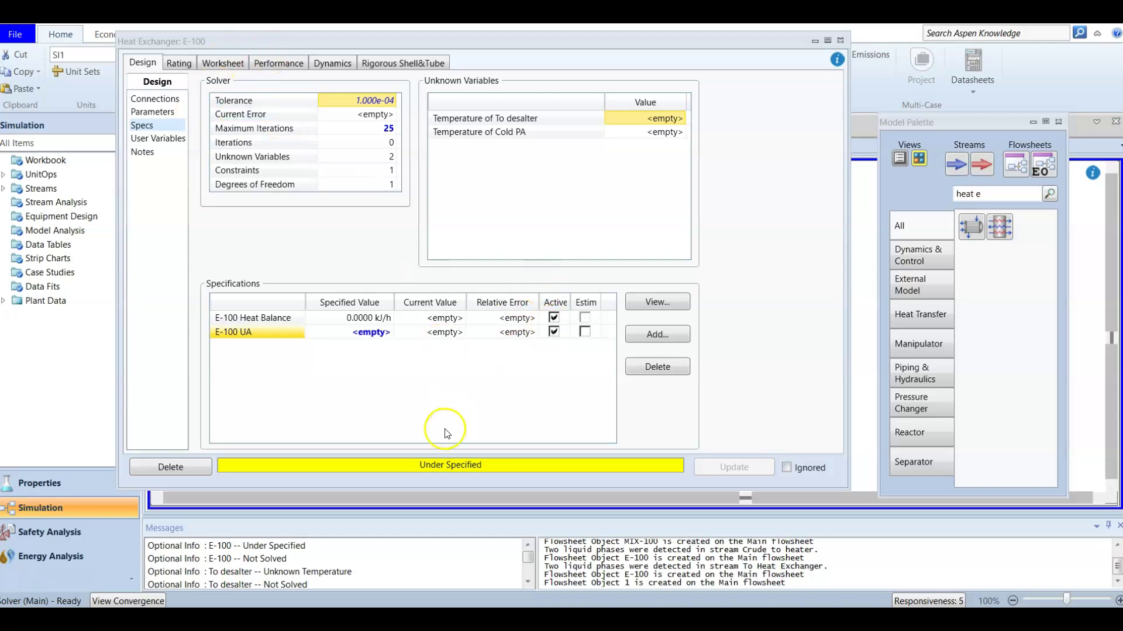
click(553, 332)
click(503, 403)
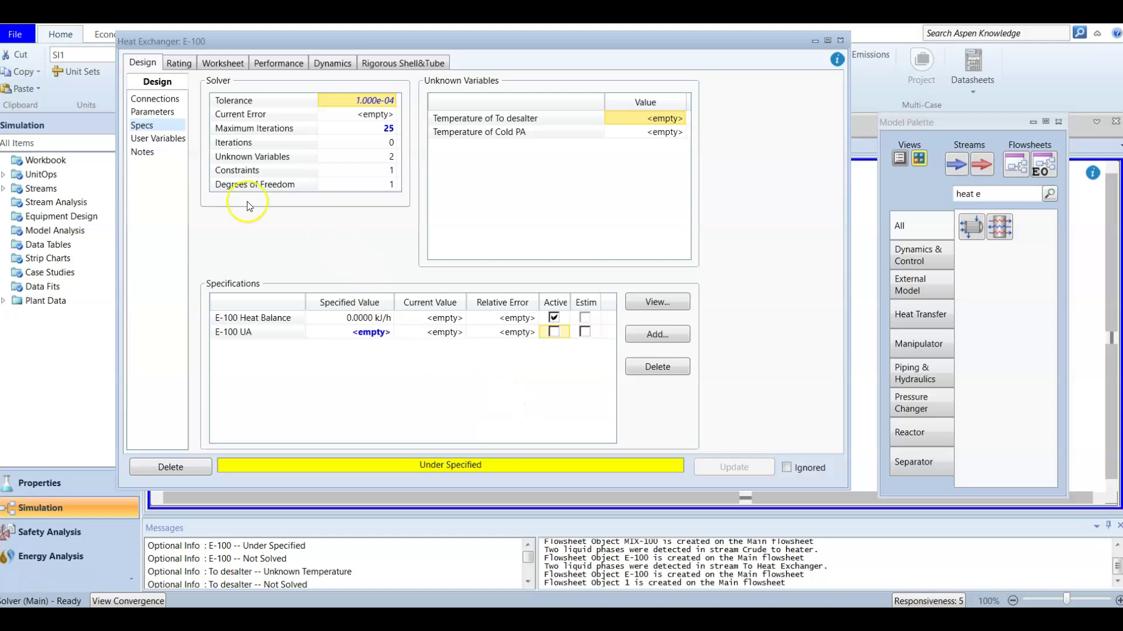
click(234, 186)
click(379, 183)
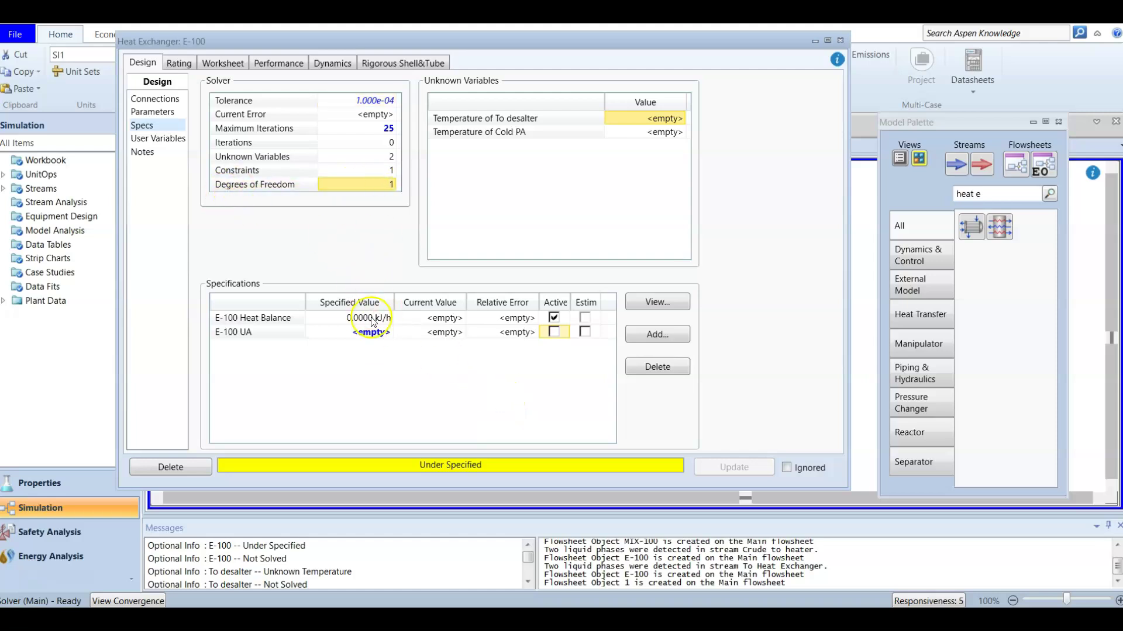